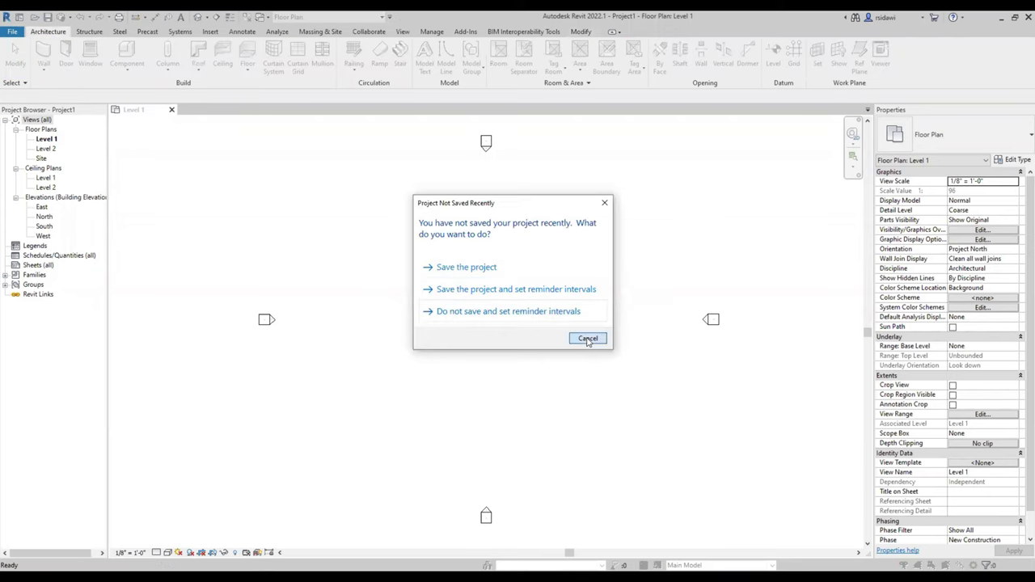
Dismiss the save reminder and draw one vertical Generic - 8" wall about 17'-6" long.
{"action": "left_click", "coordinate": [588, 339]}
{"action": "left_click", "coordinate": [977, 147]}
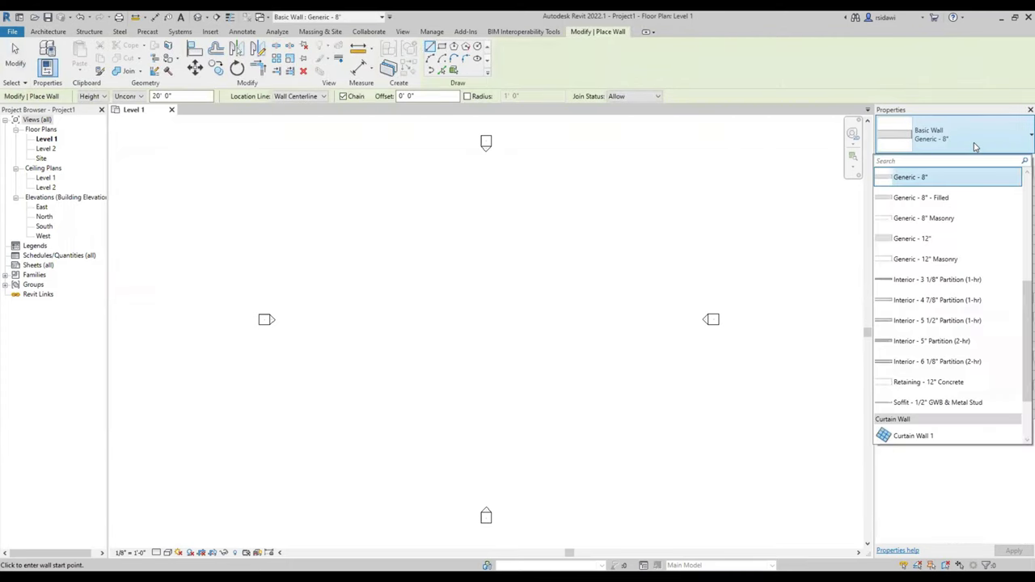
{"action": "left_click", "coordinate": [564, 265]}
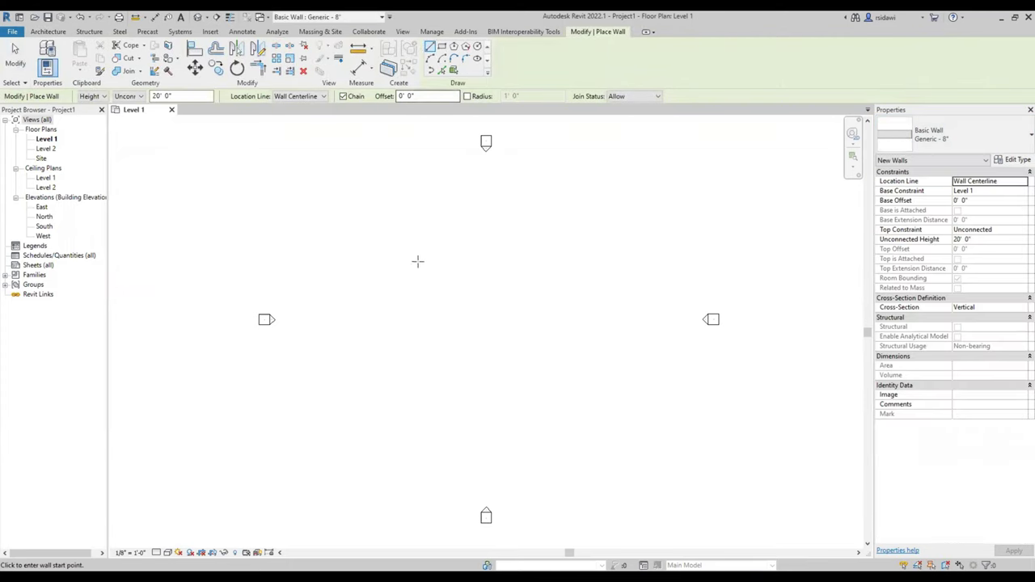
{"action": "left_click", "coordinate": [441, 365]}
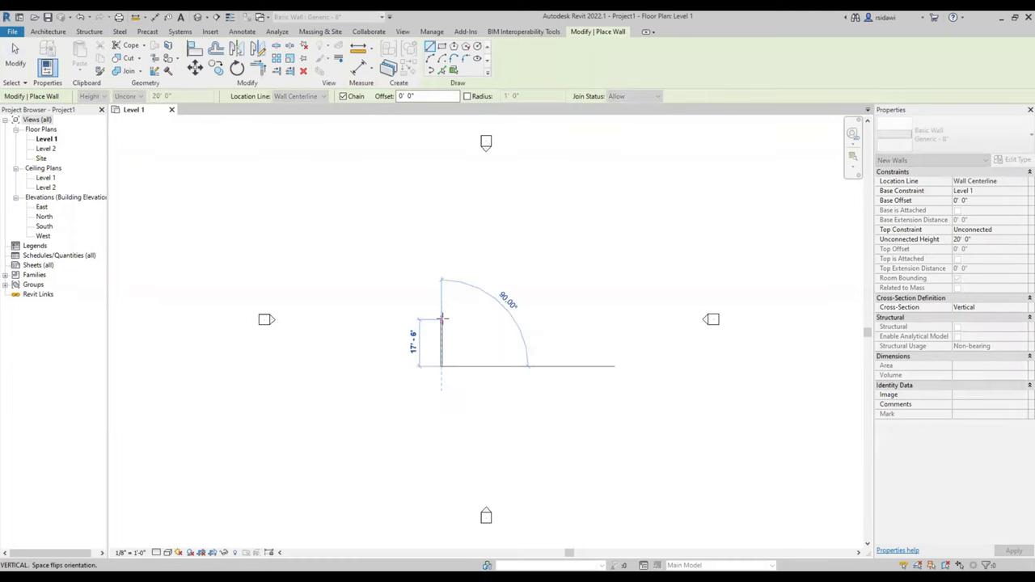
{"action": "left_click", "coordinate": [441, 318]}
{"action": "key", "text": "Escape"}
{"action": "key", "text": "Escape"}
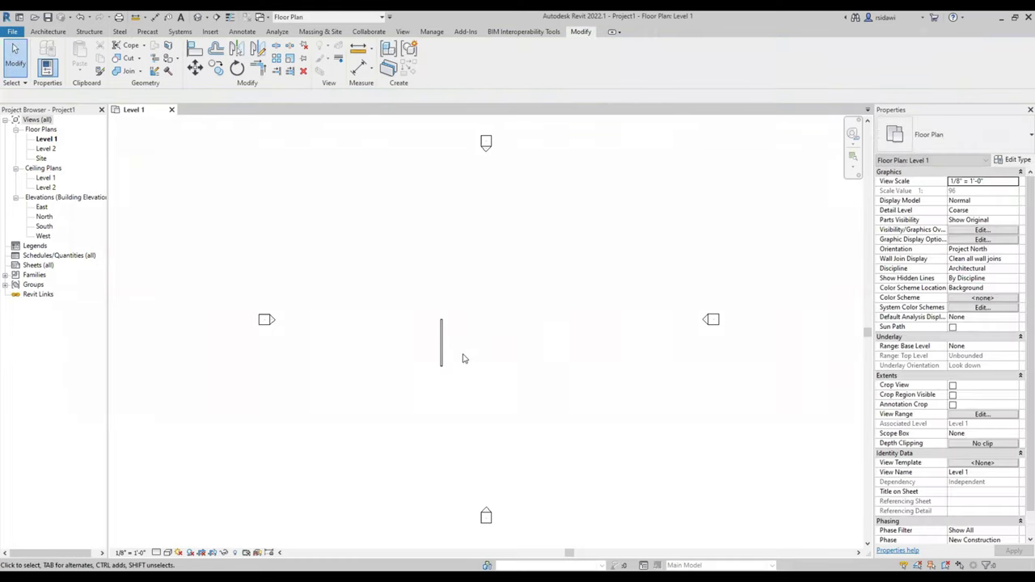
{"action": "scroll", "coordinate": [447, 360], "scroll_direction": "up", "scroll_amount": 2}
{"action": "scroll", "coordinate": [453, 356], "scroll_direction": "up", "scroll_amount": 3}
{"action": "scroll", "coordinate": [462, 346], "scroll_direction": "up", "scroll_amount": 2}
{"action": "scroll", "coordinate": [457, 338], "scroll_direction": "up", "scroll_amount": 2}
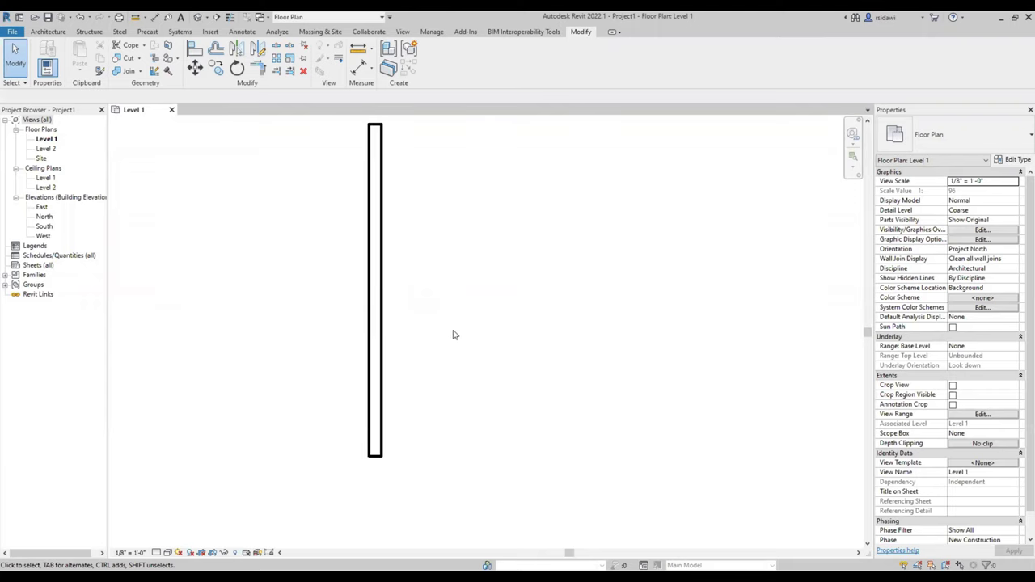
{"action": "scroll", "coordinate": [454, 315], "scroll_direction": "down", "scroll_amount": 3}
{"action": "scroll", "coordinate": [455, 282], "scroll_direction": "up", "scroll_amount": 1}
Copy the wall three times at 10' spacing, then select all four walls.
{"action": "left_click", "coordinate": [370, 291]}
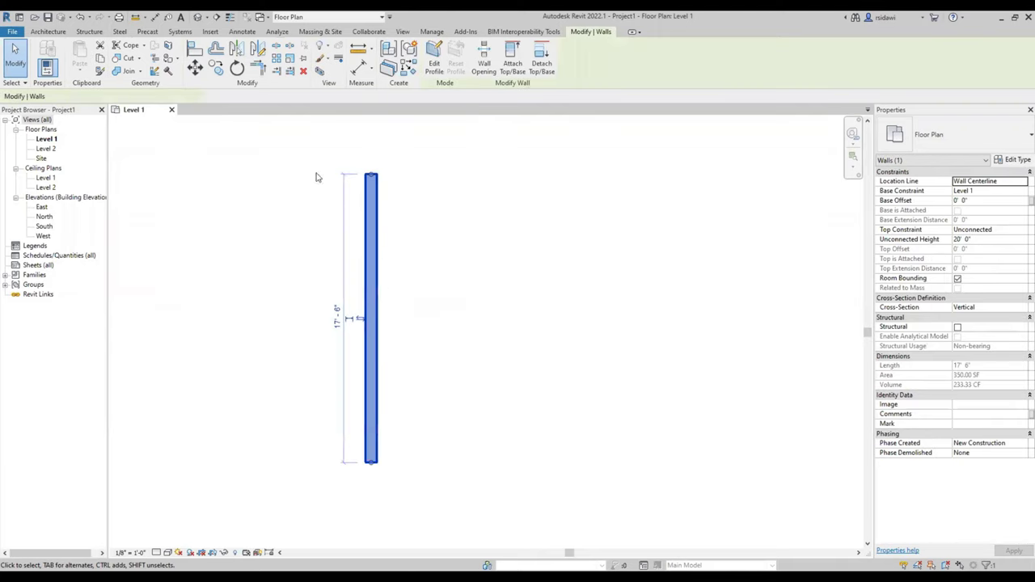
{"action": "left_click", "coordinate": [216, 69]}
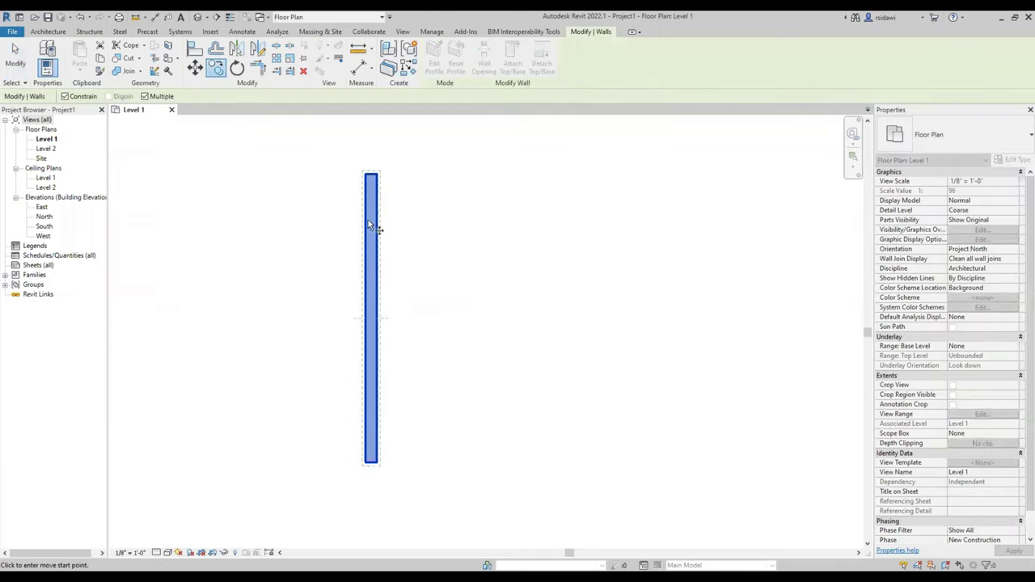
{"action": "left_click", "coordinate": [372, 292]}
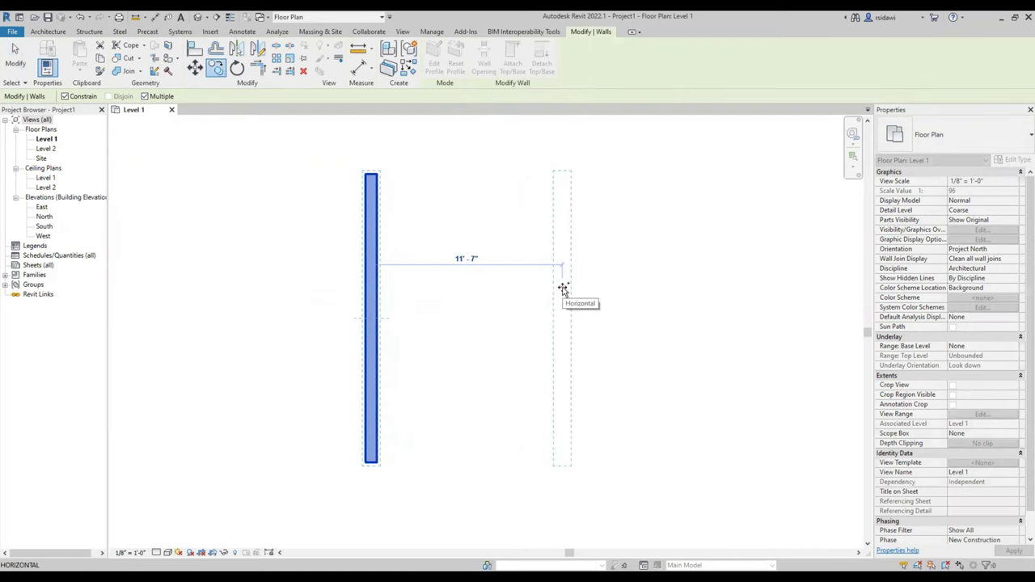
{"action": "type", "text": "10"}
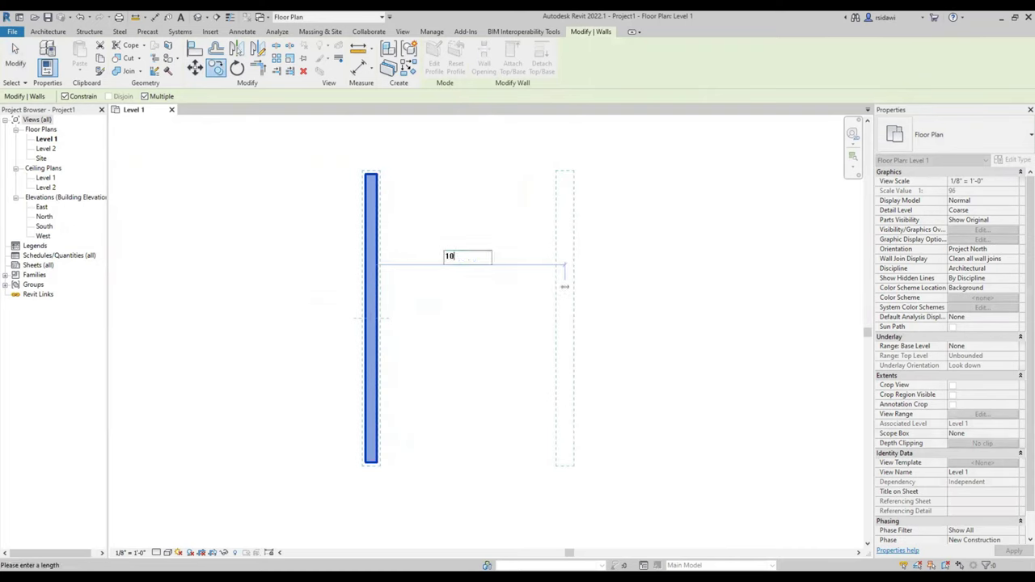
{"action": "type", "text": "'"}
{"action": "key", "text": "Return"}
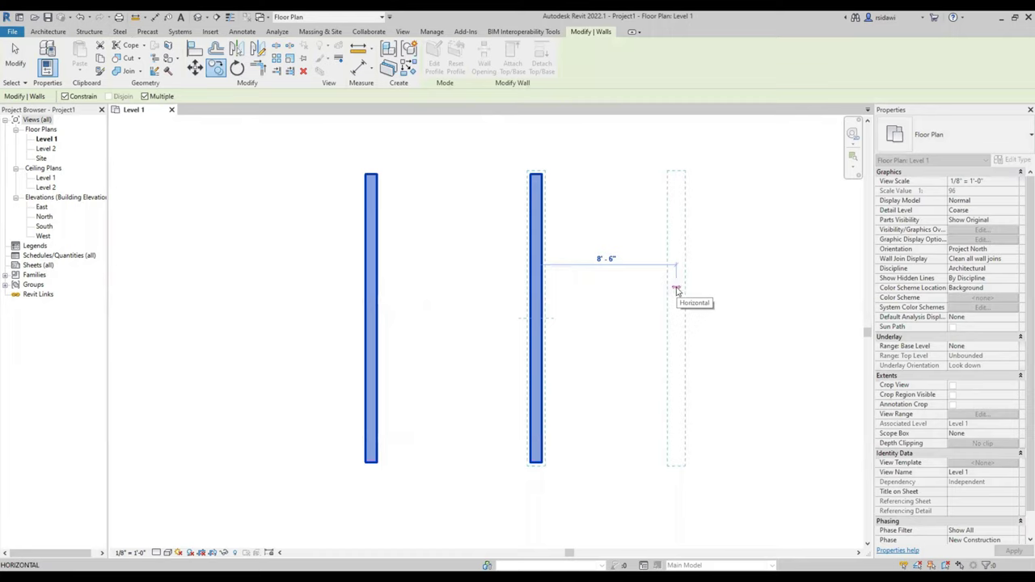
{"action": "type", "text": "10'"}
{"action": "key", "text": "Return"}
{"action": "scroll", "coordinate": [492, 313], "scroll_direction": "down", "scroll_amount": 3}
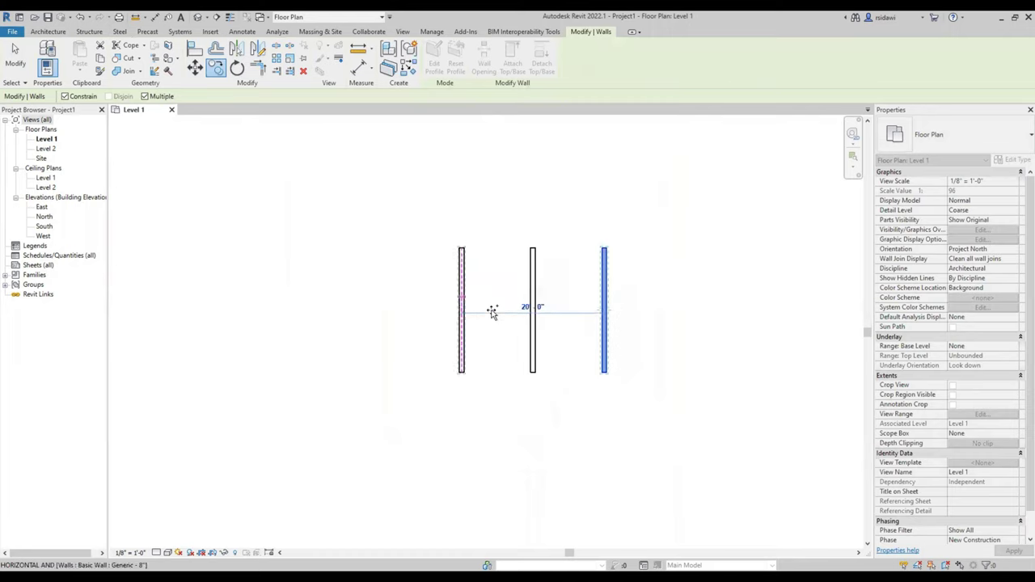
{"action": "scroll", "coordinate": [683, 306], "scroll_direction": "up", "scroll_amount": 2}
{"action": "type", "text": "1"}
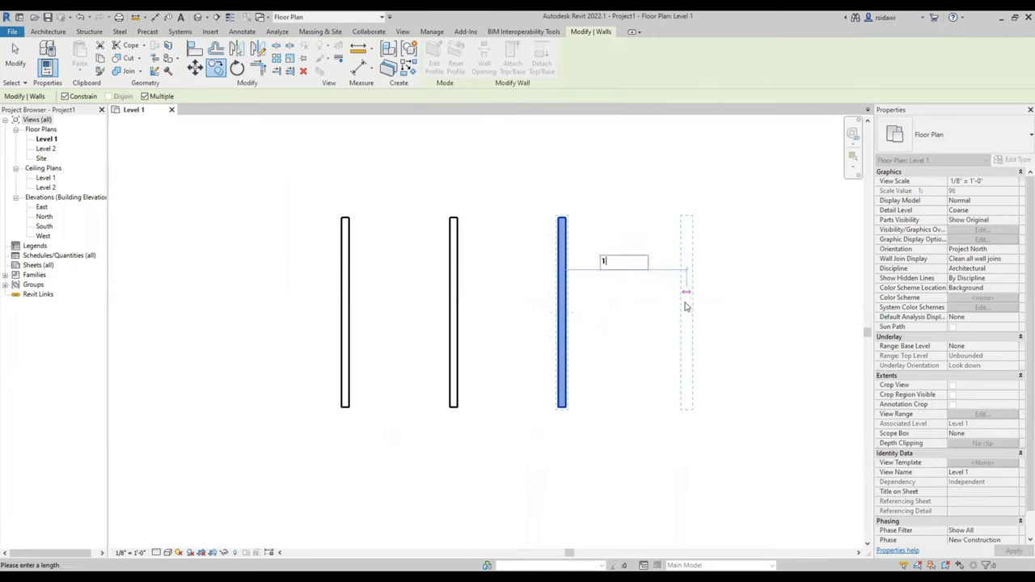
{"action": "type", "text": "0"}
{"action": "key", "text": "Return"}
{"action": "key", "text": "Escape"}
{"action": "key", "text": "Escape"}
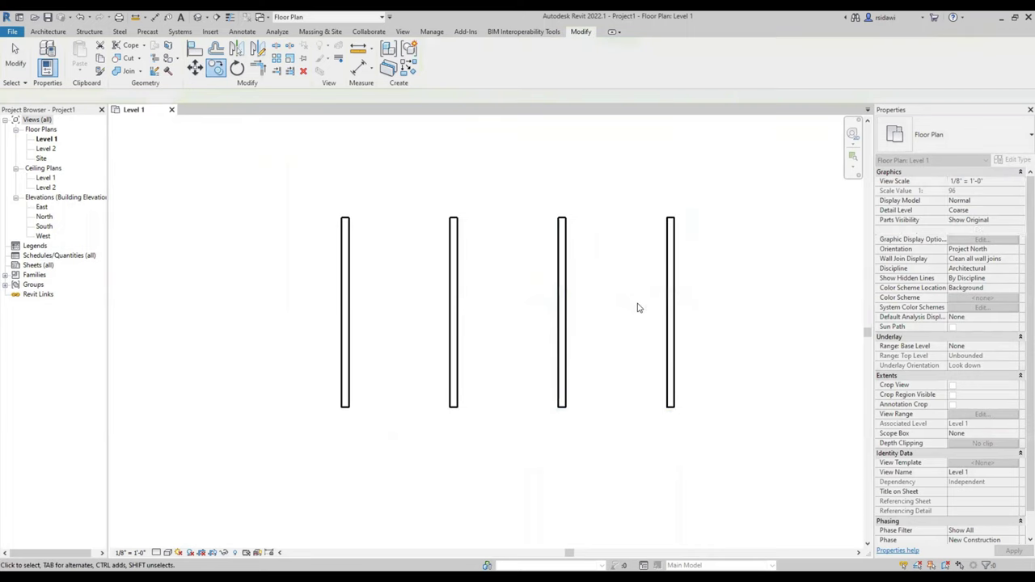
{"action": "left_click_drag", "start_coordinate": [712, 264], "coordinate": [290, 299]}
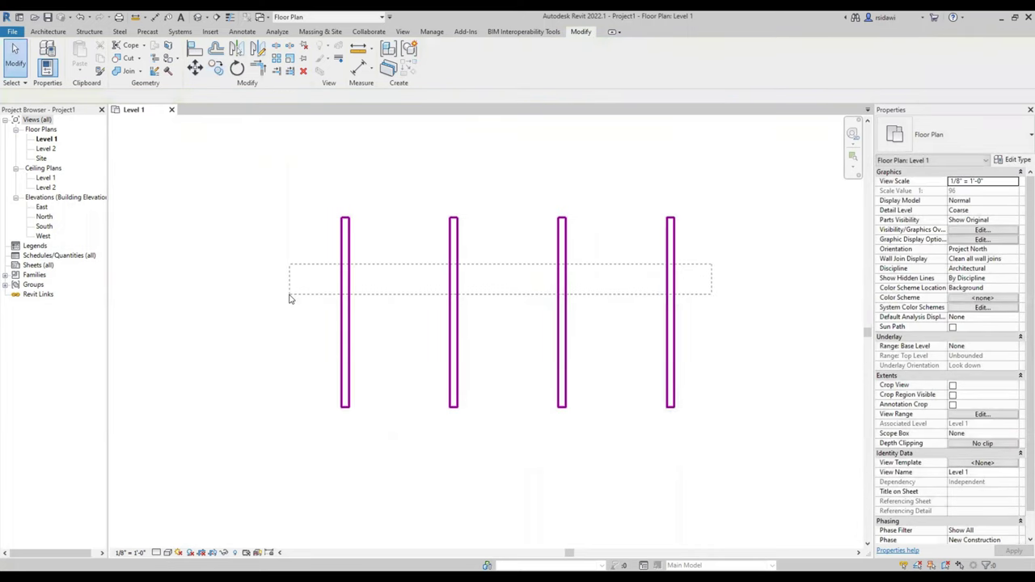
Change the left two walls to Interior - 4 7/8" Partition (1-hr).
{"action": "left_click_drag", "start_coordinate": [712, 267], "coordinate": [526, 315], "text": "shift"}
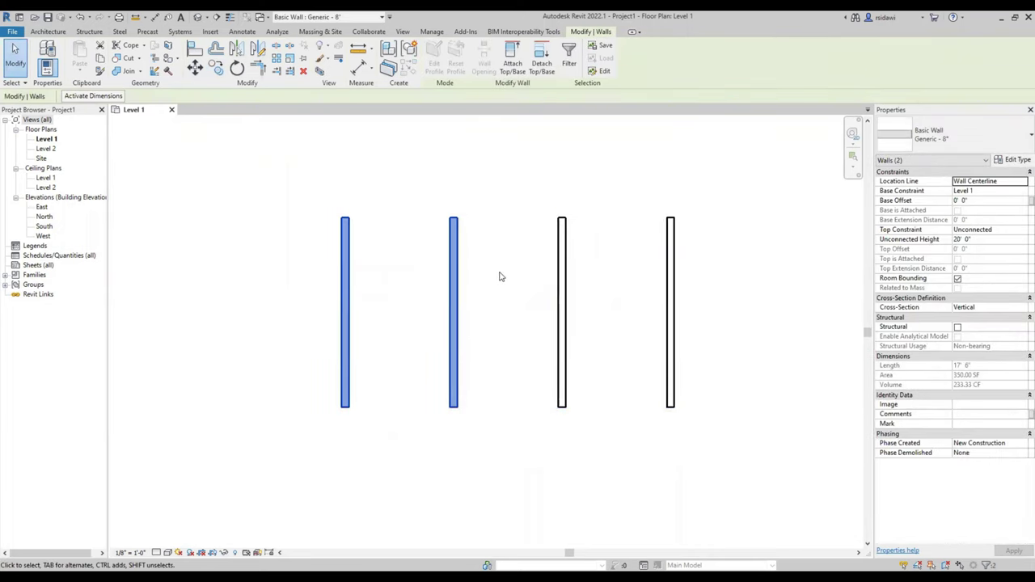
{"action": "left_click", "coordinate": [955, 144]}
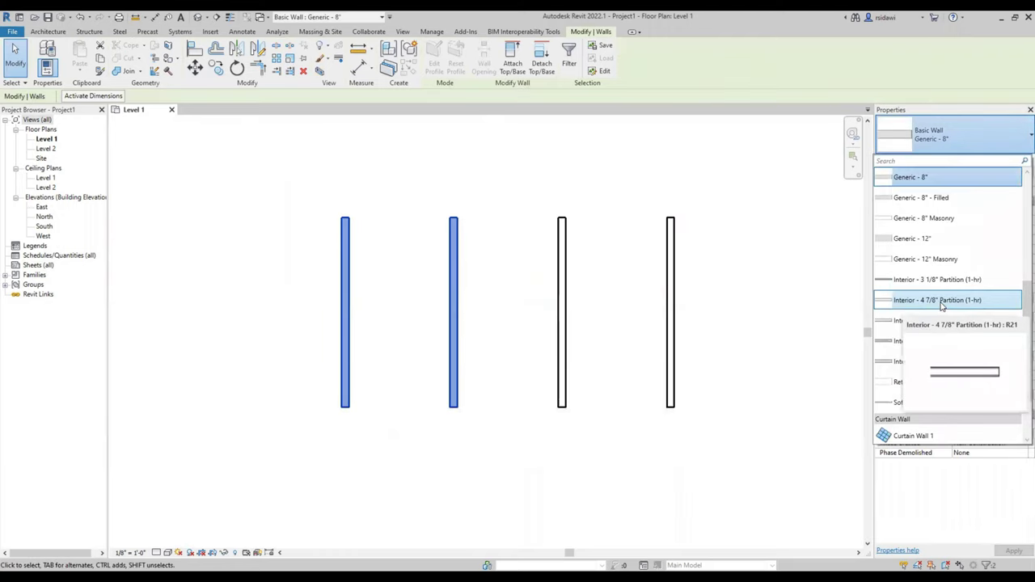
{"action": "left_click", "coordinate": [941, 300]}
{"action": "left_click", "coordinate": [660, 360]}
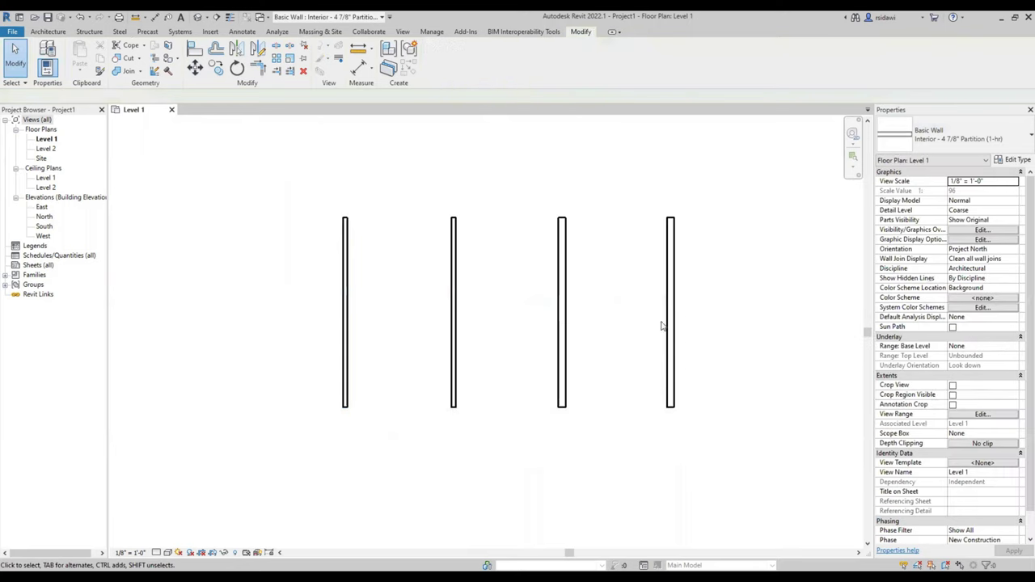
Change the right two walls to Exterior - Brick on Mtl. Stud.
{"action": "left_click_drag", "start_coordinate": [705, 296], "coordinate": [536, 335]}
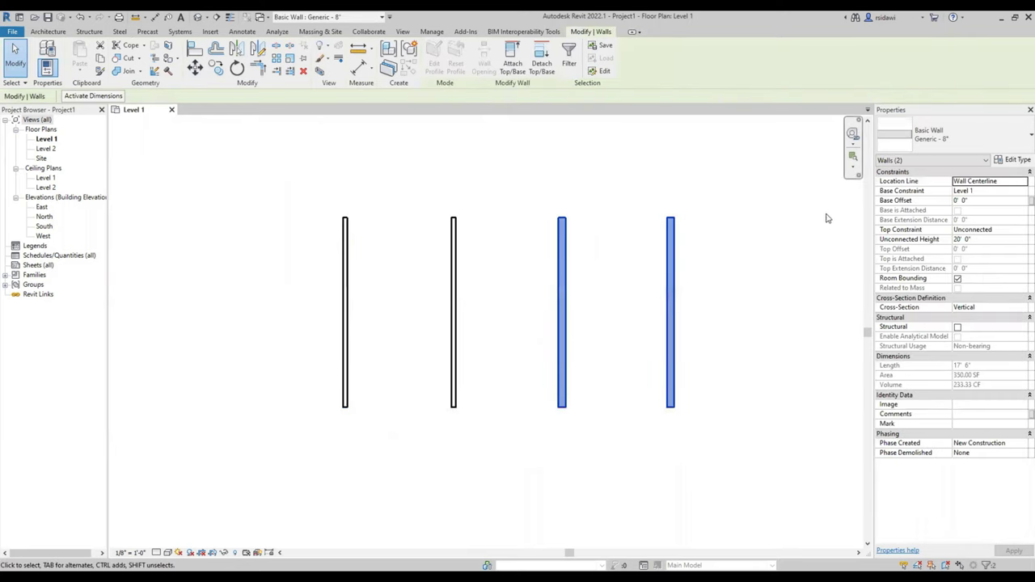
{"action": "left_click", "coordinate": [983, 140]}
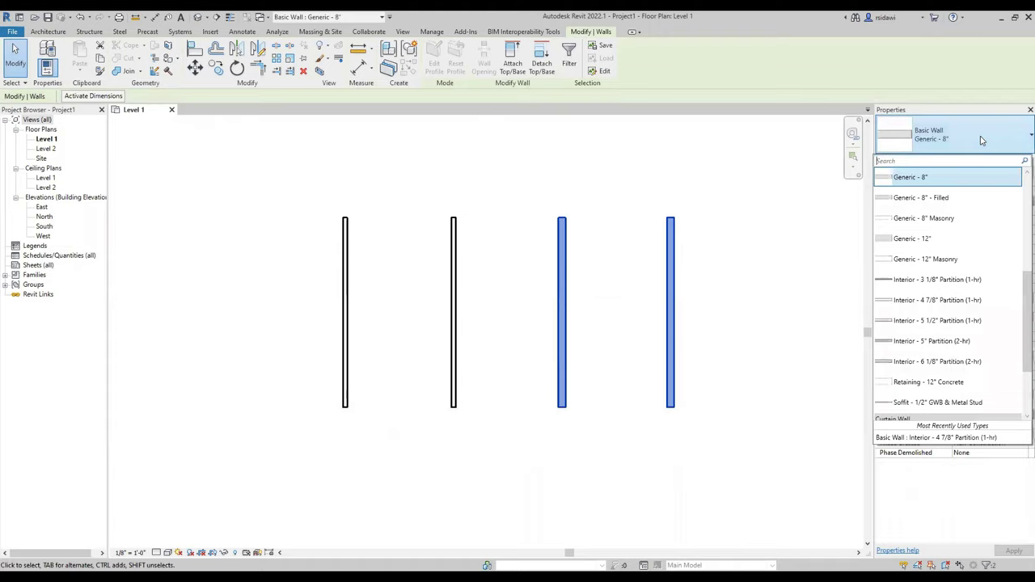
{"action": "scroll", "coordinate": [969, 199], "scroll_direction": "up", "scroll_amount": 4}
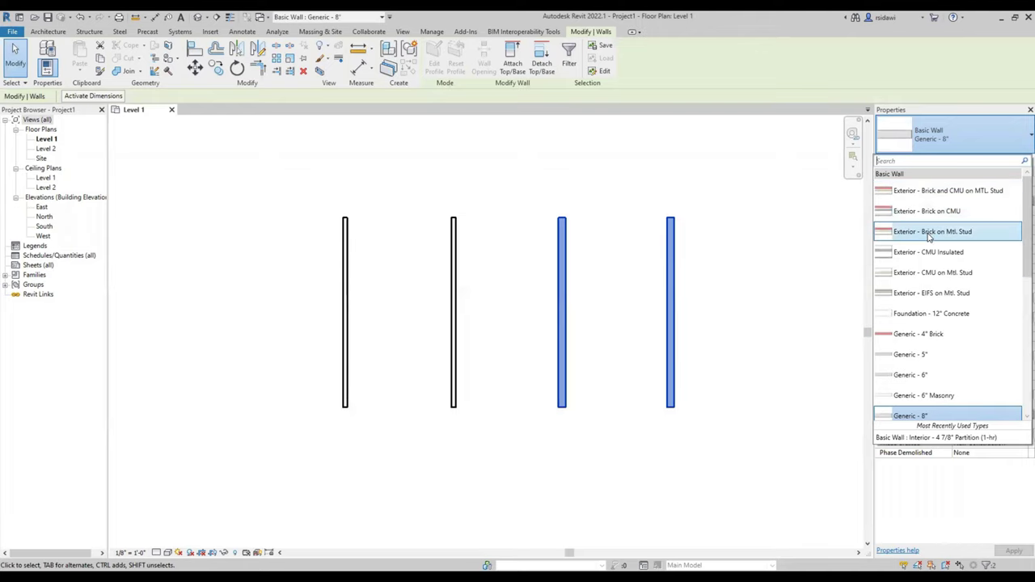
{"action": "mouse_move", "coordinate": [931, 232]}
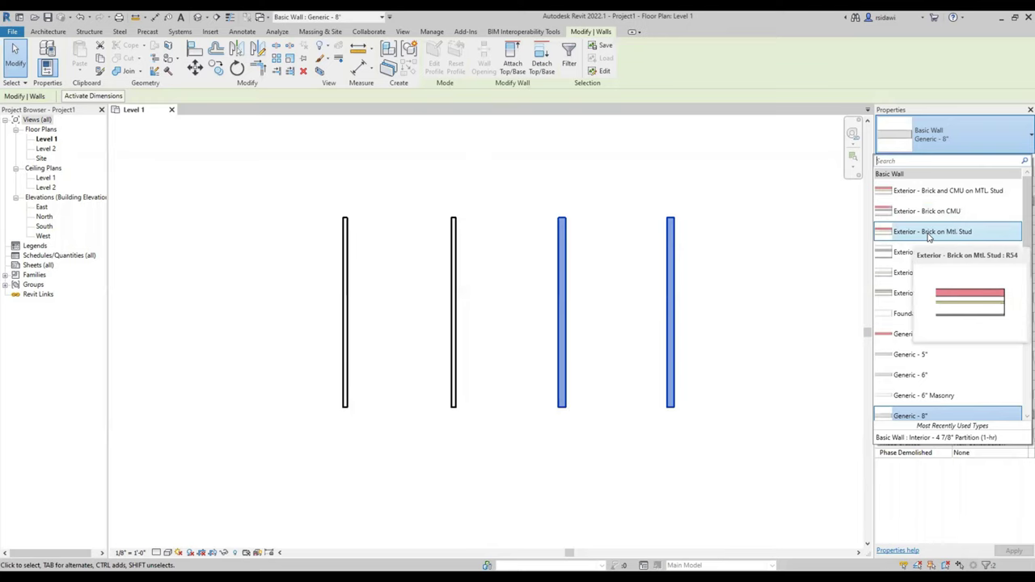
{"action": "left_click", "coordinate": [760, 290]}
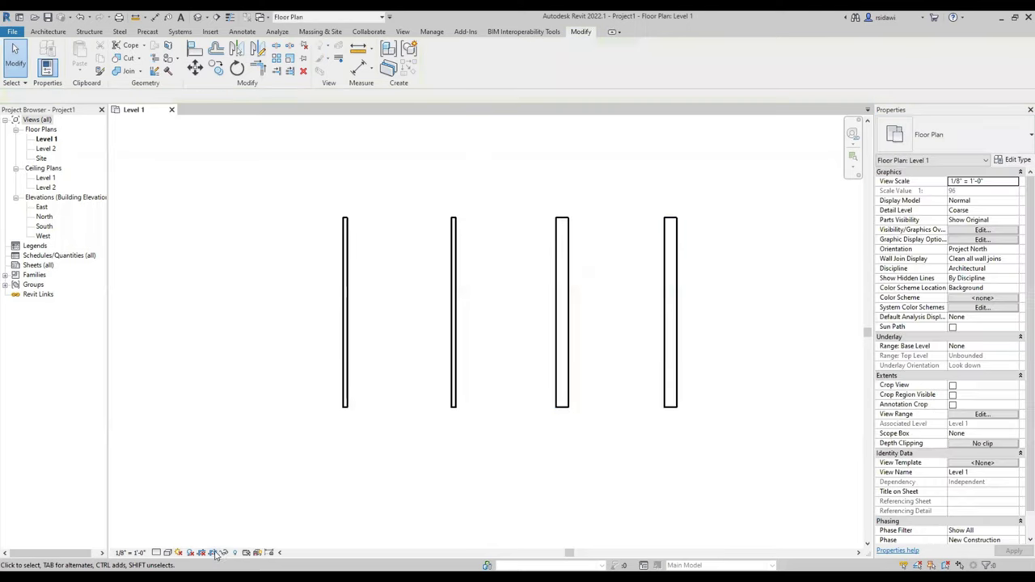
Set the plan's detail level to Fine and open the default 3D view.
{"action": "left_click", "coordinate": [156, 552]}
{"action": "left_click", "coordinate": [159, 541]}
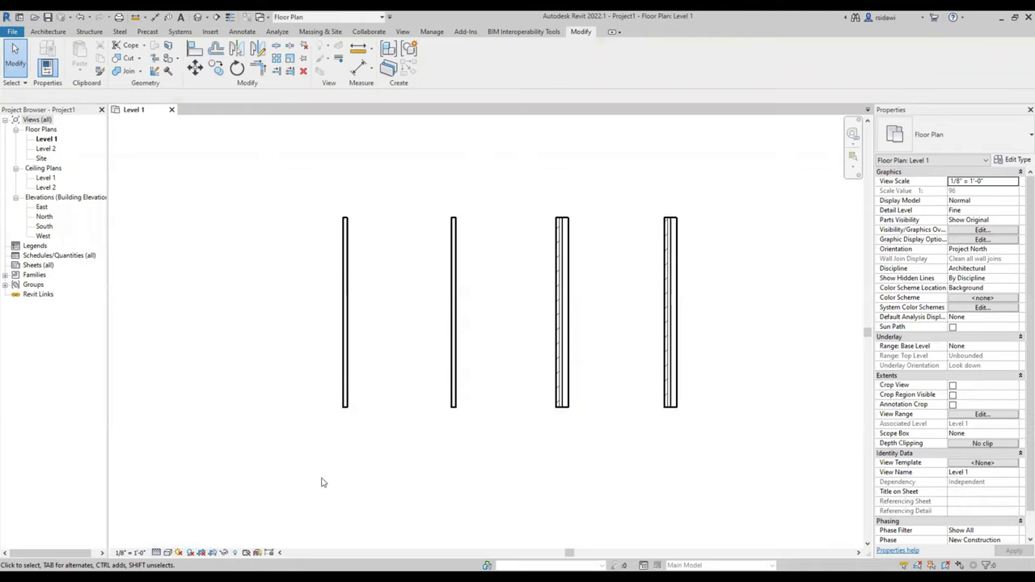
{"action": "scroll", "coordinate": [555, 243], "scroll_direction": "up", "scroll_amount": 1}
{"action": "scroll", "coordinate": [529, 255], "scroll_direction": "up", "scroll_amount": 2}
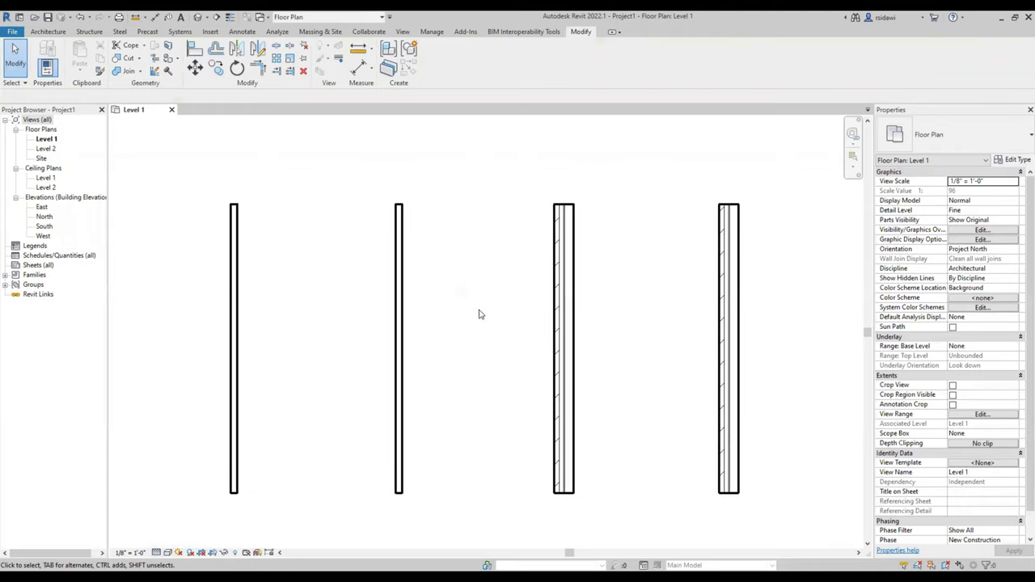
{"action": "left_click", "coordinate": [402, 33]}
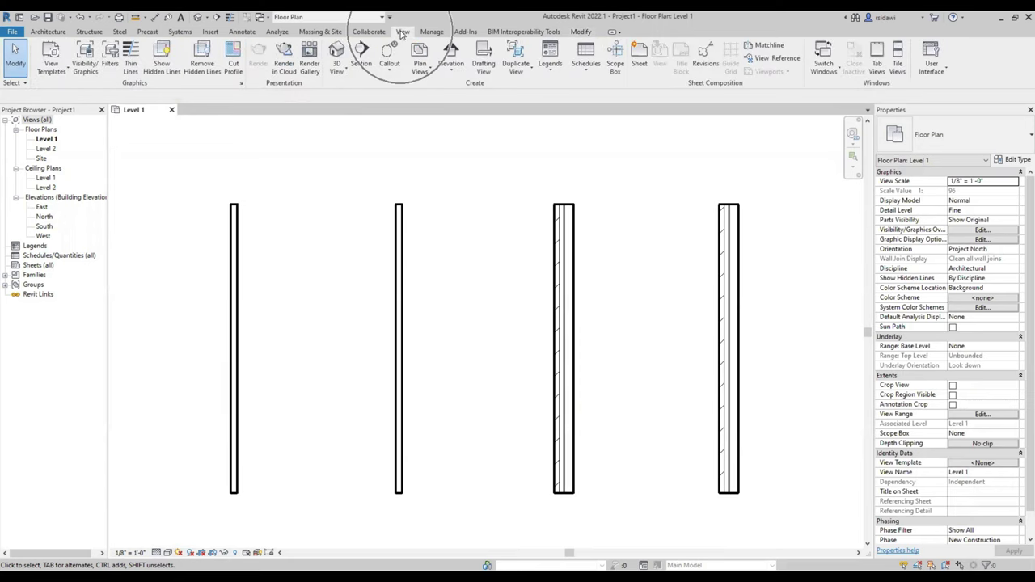
{"action": "left_click", "coordinate": [336, 57]}
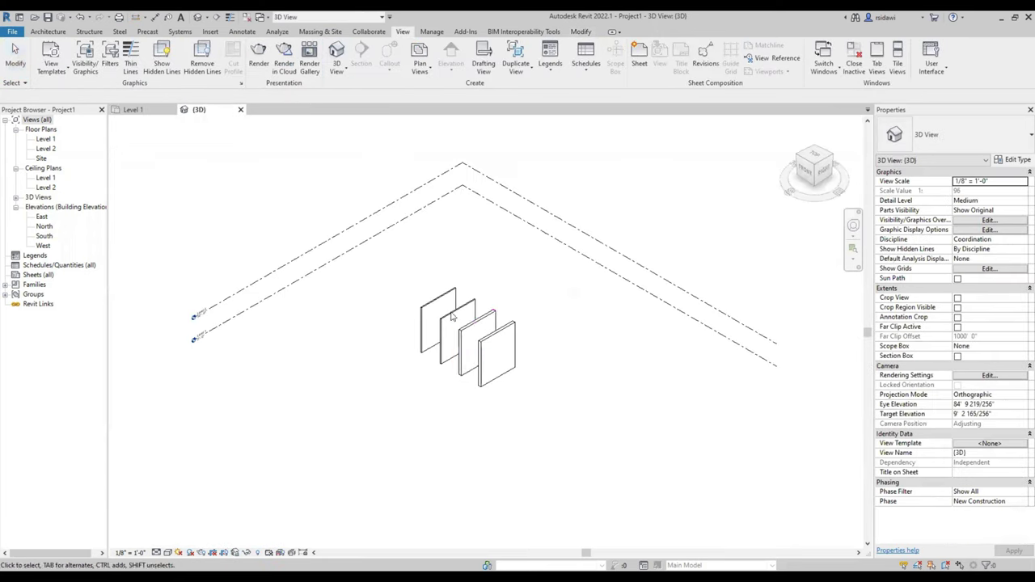
Hide the level planes, zoom to fit, shade the walls and orbit closer.
{"action": "left_click_drag", "start_coordinate": [327, 333], "coordinate": [290, 268]}
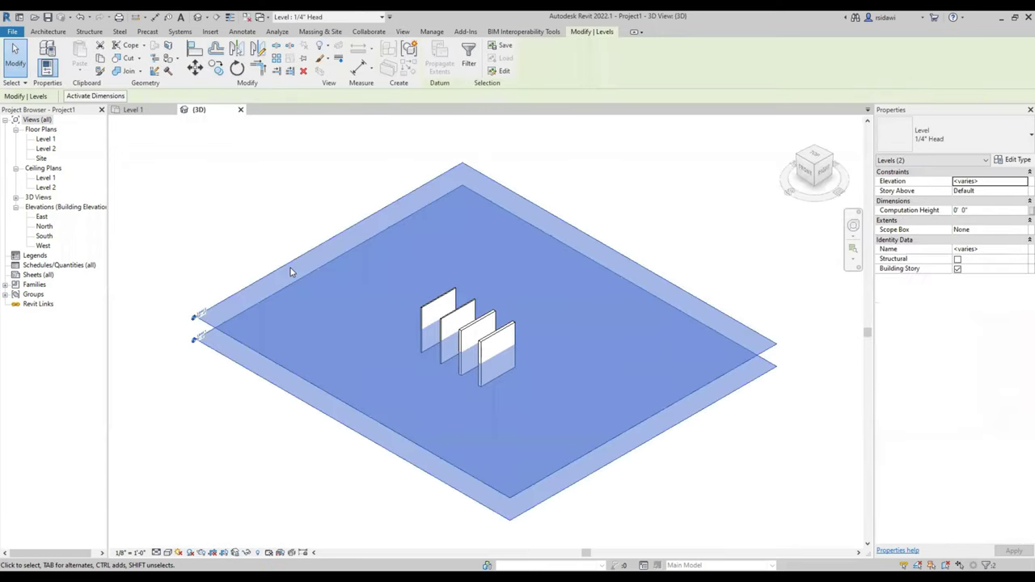
{"action": "right_click", "coordinate": [291, 268]}
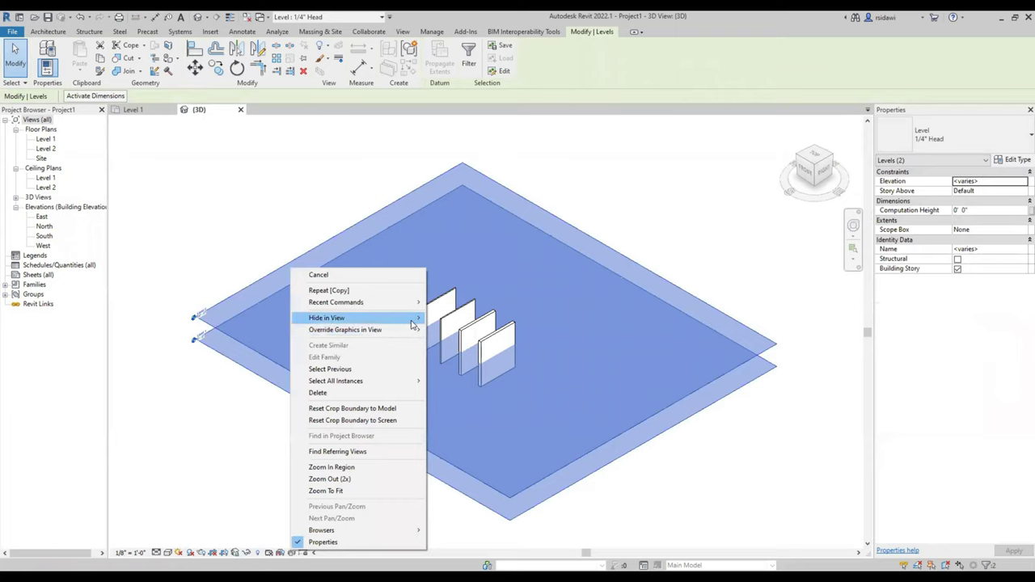
{"action": "left_click", "coordinate": [445, 330]}
{"action": "key", "text": "z"}
{"action": "key", "text": "f"}
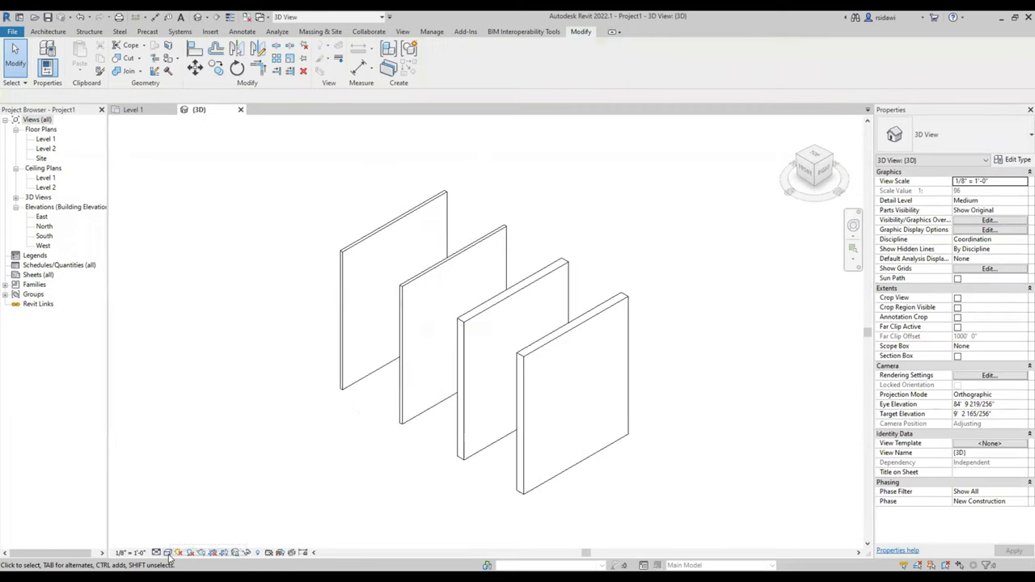
{"action": "key", "text": "s"}
{"action": "key", "text": "d"}
{"action": "mouse_move", "coordinate": [224, 462]}
{"action": "middle_mouse_down", "text": "shift"}
{"action": "mouse_move", "coordinate": [690, 453]}
{"action": "mouse_move", "coordinate": [666, 420]}
{"action": "middle_mouse_up", "text": "shift"}
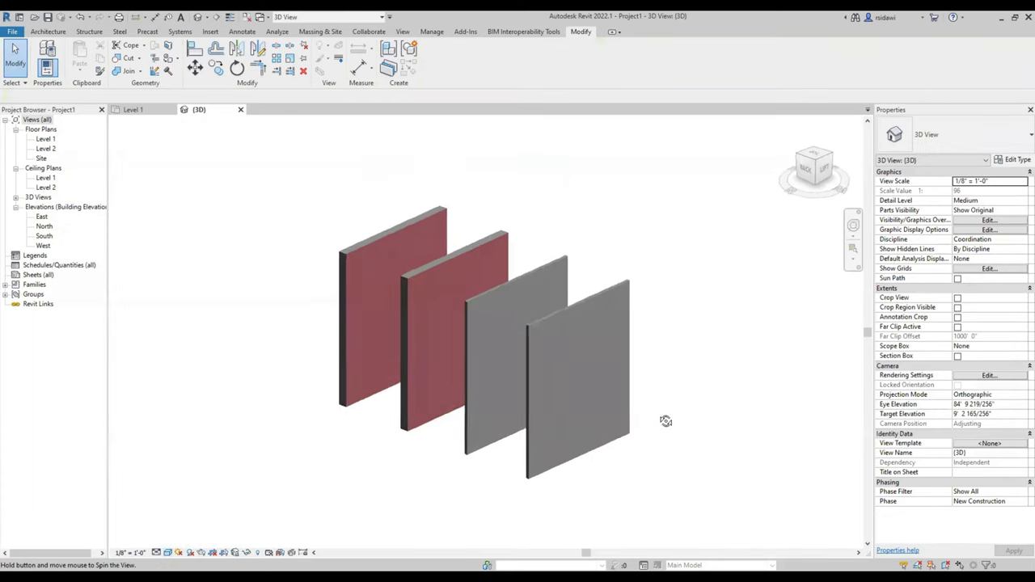
{"action": "scroll", "coordinate": [488, 358], "scroll_direction": "up", "scroll_amount": 2}
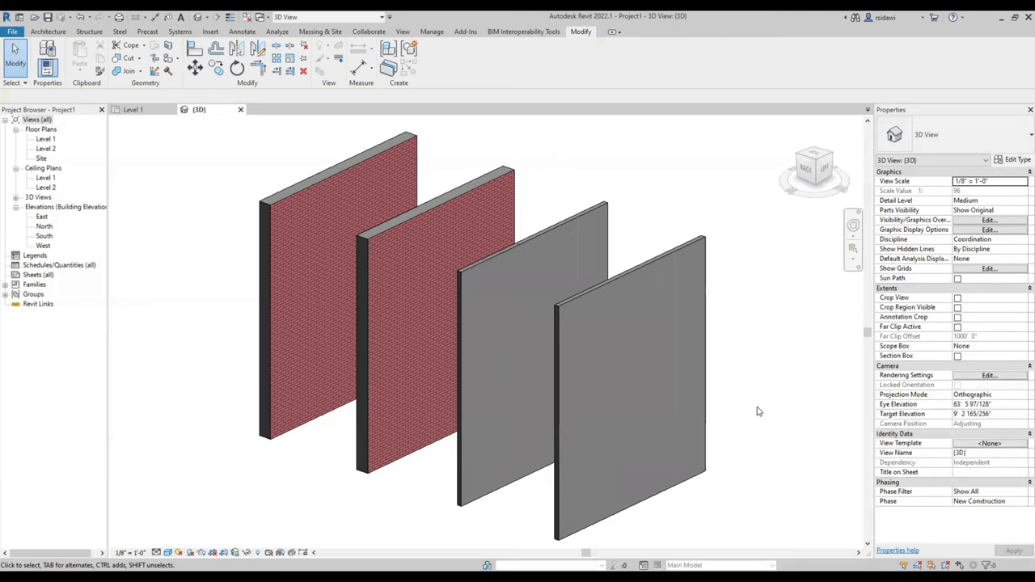
Select the front grey partition wall and bring up its Type Properties.
{"action": "left_click", "coordinate": [705, 321]}
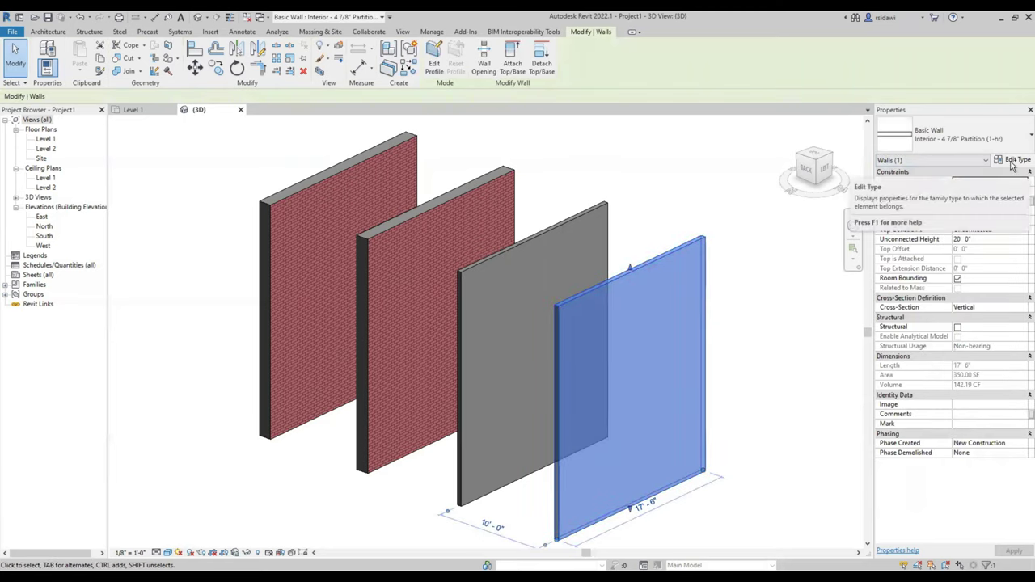
{"action": "left_click", "coordinate": [231, 16]}
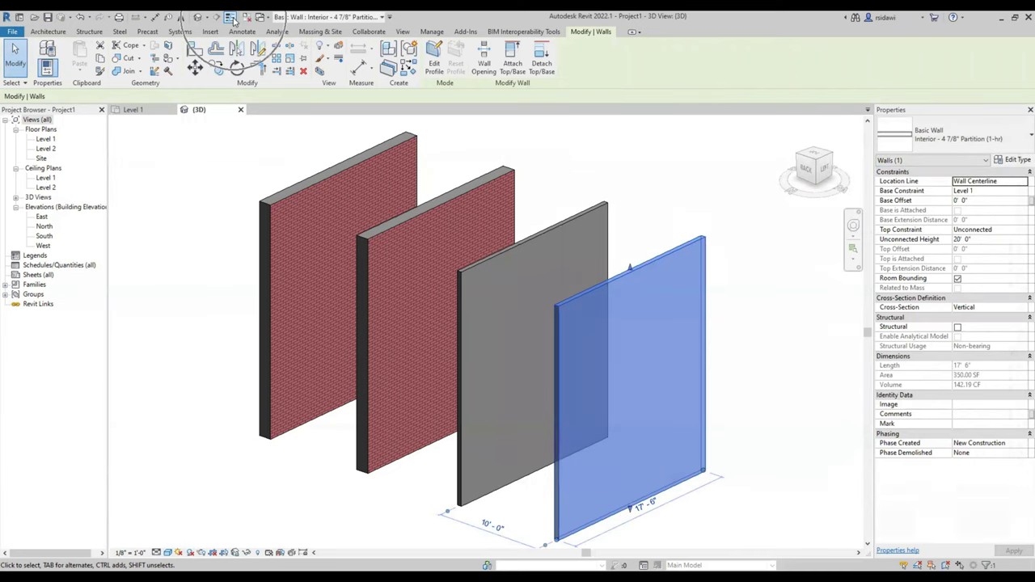
{"action": "key", "text": "Escape"}
{"action": "left_click", "coordinate": [678, 343]}
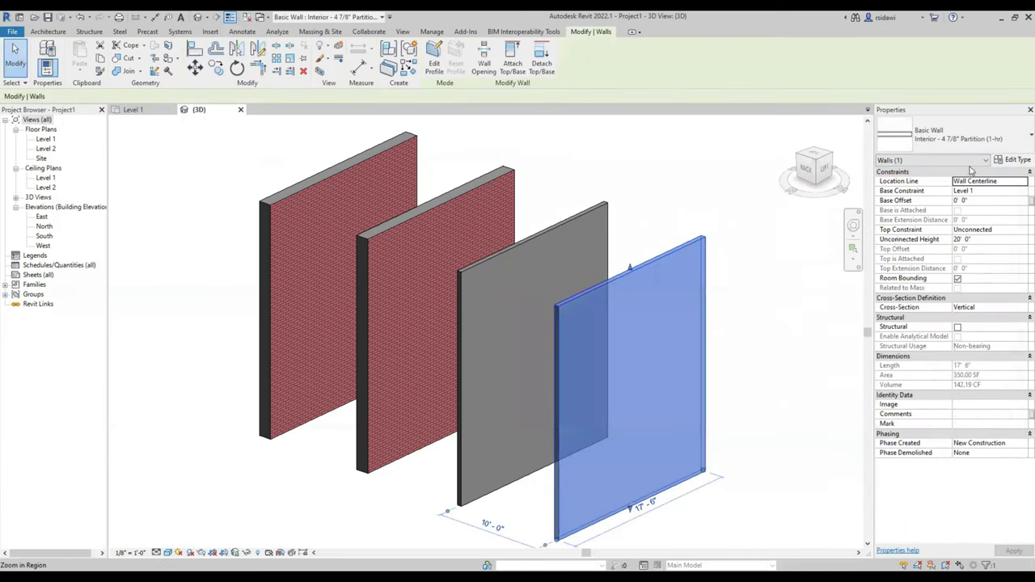
{"action": "left_click", "coordinate": [1013, 160]}
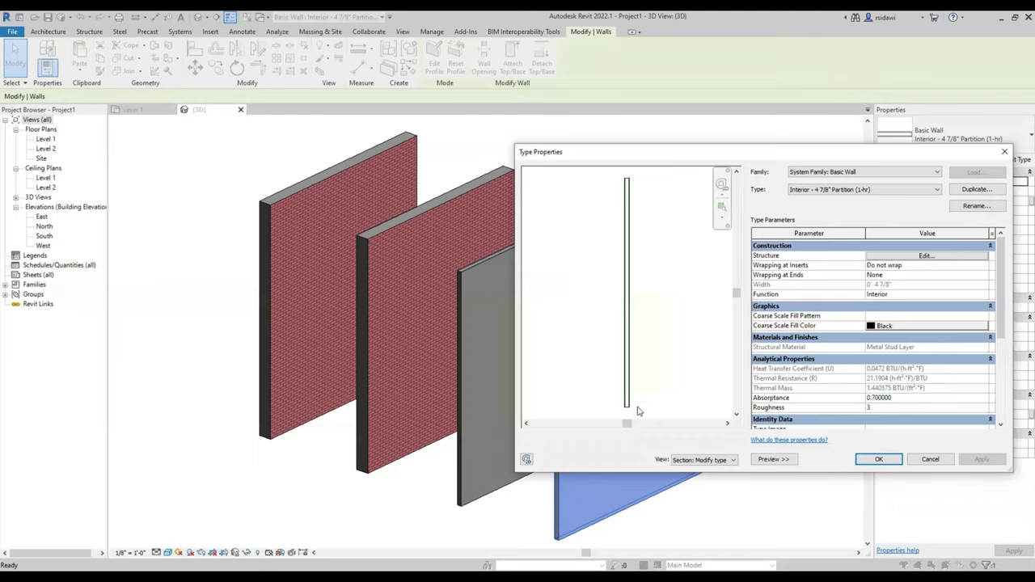
{"action": "scroll", "coordinate": [617, 415], "scroll_direction": "up", "scroll_amount": 1}
{"action": "scroll", "coordinate": [619, 407], "scroll_direction": "up", "scroll_amount": 1}
{"action": "scroll", "coordinate": [659, 410], "scroll_direction": "up", "scroll_amount": 2}
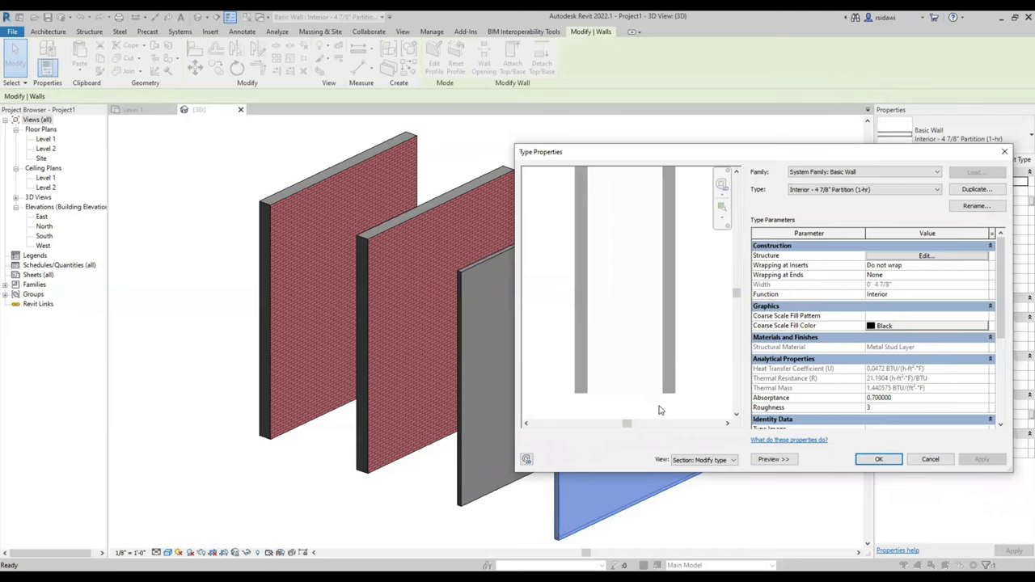
{"action": "scroll", "coordinate": [647, 404], "scroll_direction": "up", "scroll_amount": 2}
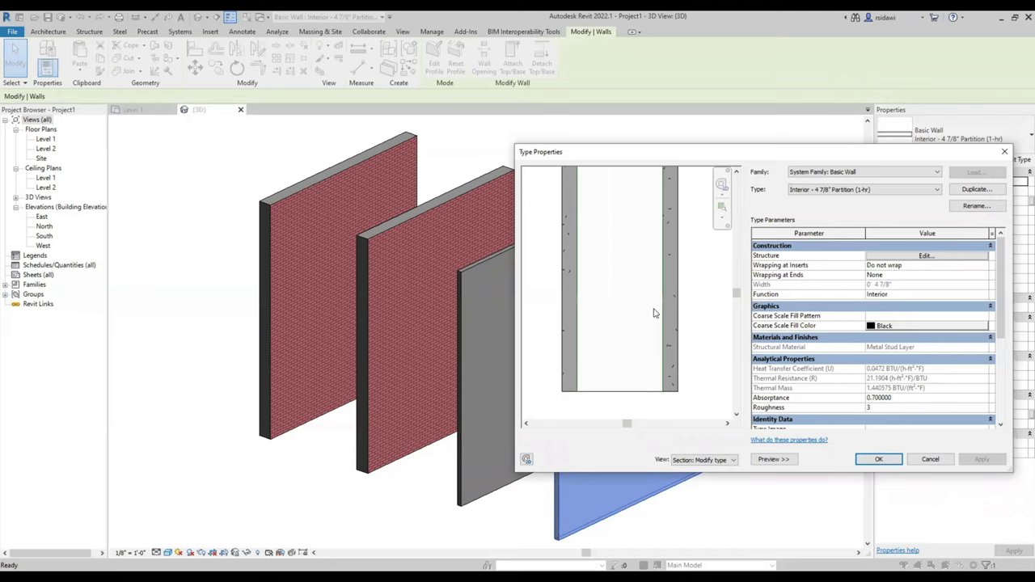
Duplicate the type as Interior - CUSTOM Partition and open its layer structure.
{"action": "left_click", "coordinate": [976, 189]}
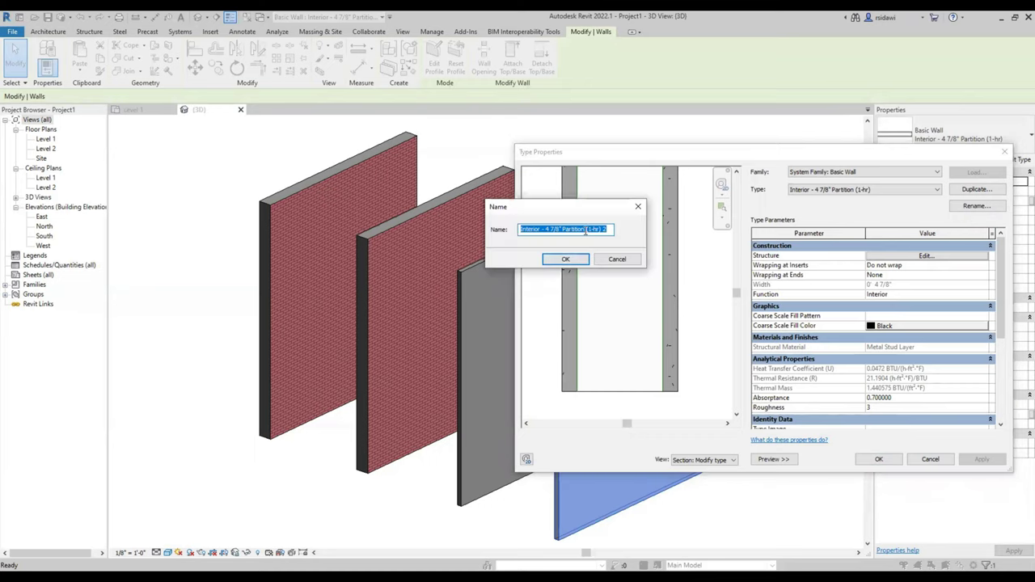
{"action": "double_click", "coordinate": [605, 229]}
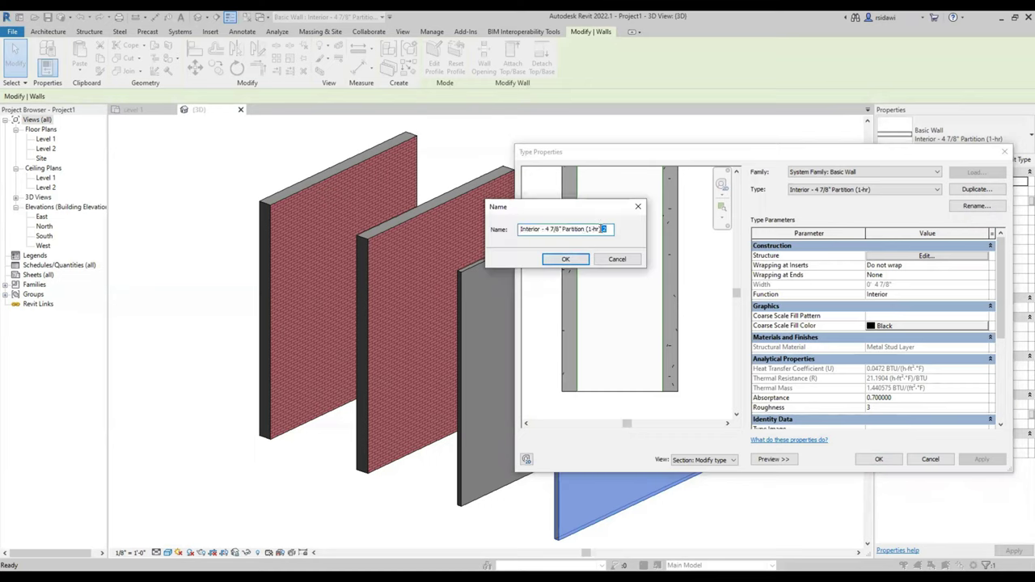
{"action": "left_click_drag", "start_coordinate": [598, 229], "coordinate": [587, 229]}
{"action": "key", "text": "BackSpace"}
{"action": "type", "text": "CU"}
{"action": "type", "text": "STOM"}
{"action": "key", "text": "Return"}
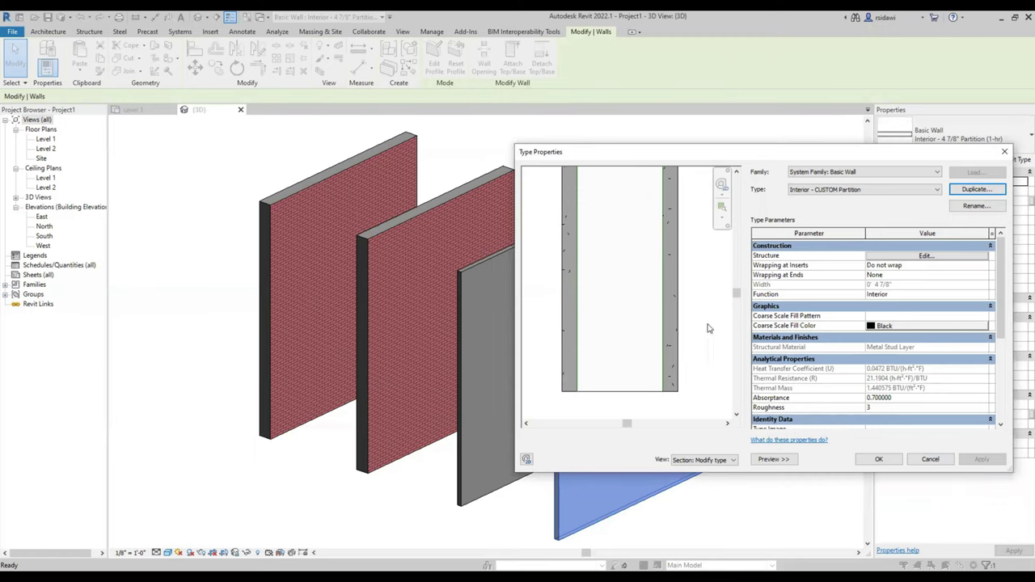
{"action": "left_click", "coordinate": [879, 257]}
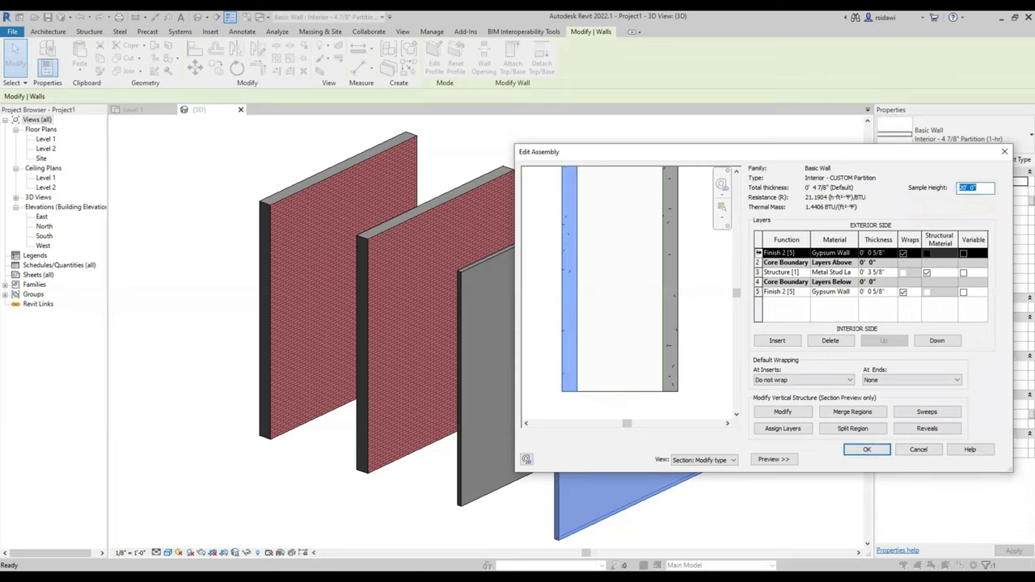
Delete both Finish 2 gypsum layers, keeping only the 3 5/8" metal stud layer.
{"action": "left_click", "coordinate": [758, 253]}
{"action": "left_click", "coordinate": [831, 343]}
{"action": "left_click", "coordinate": [758, 283]}
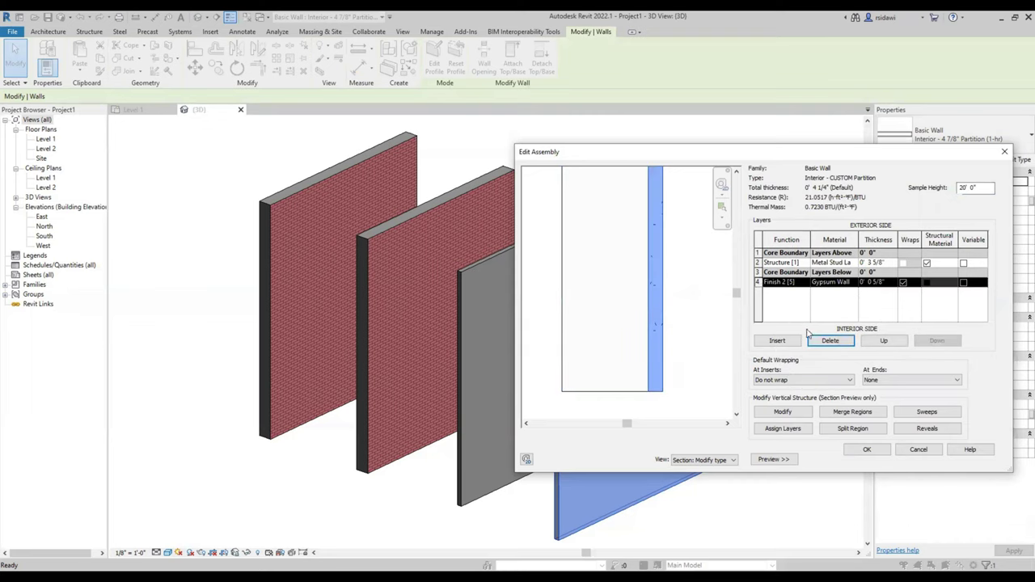
{"action": "left_click", "coordinate": [831, 342]}
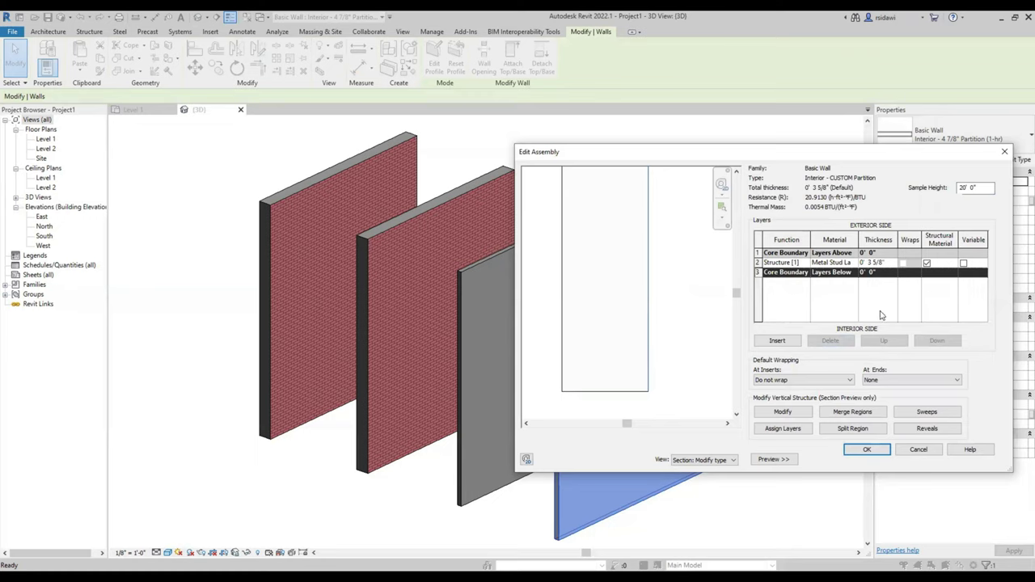
{"action": "left_click", "coordinate": [867, 450]}
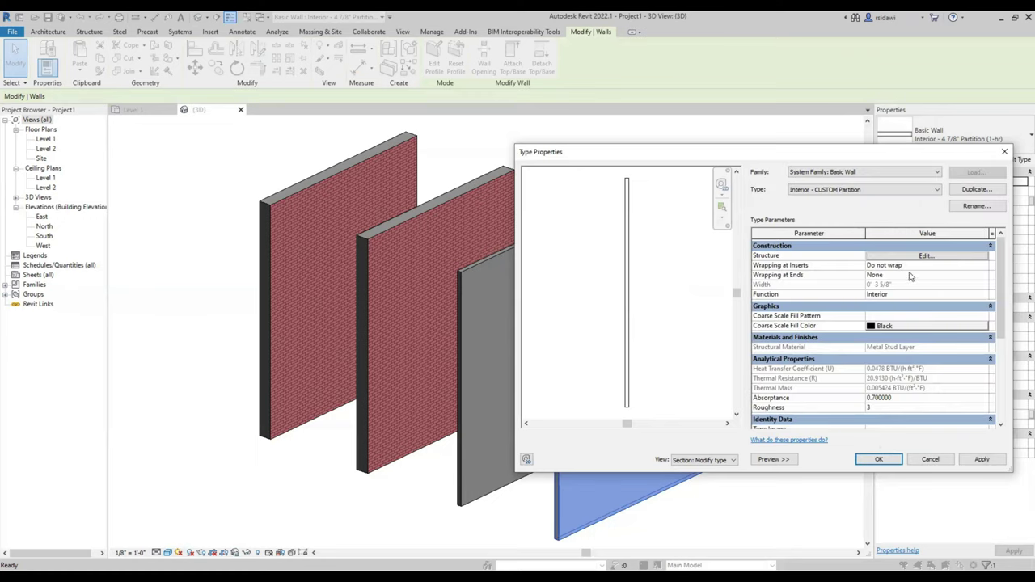
Rename the type Interior - CUSTOM 3 5/8" Partition and apply it to the front wall.
{"action": "left_click", "coordinate": [969, 207]}
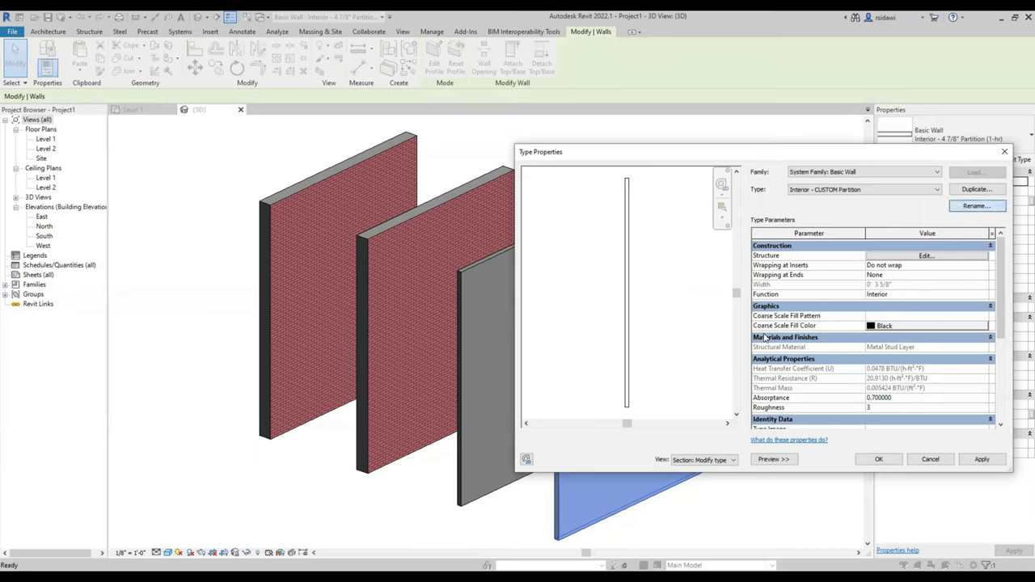
{"action": "left_click", "coordinate": [784, 313]}
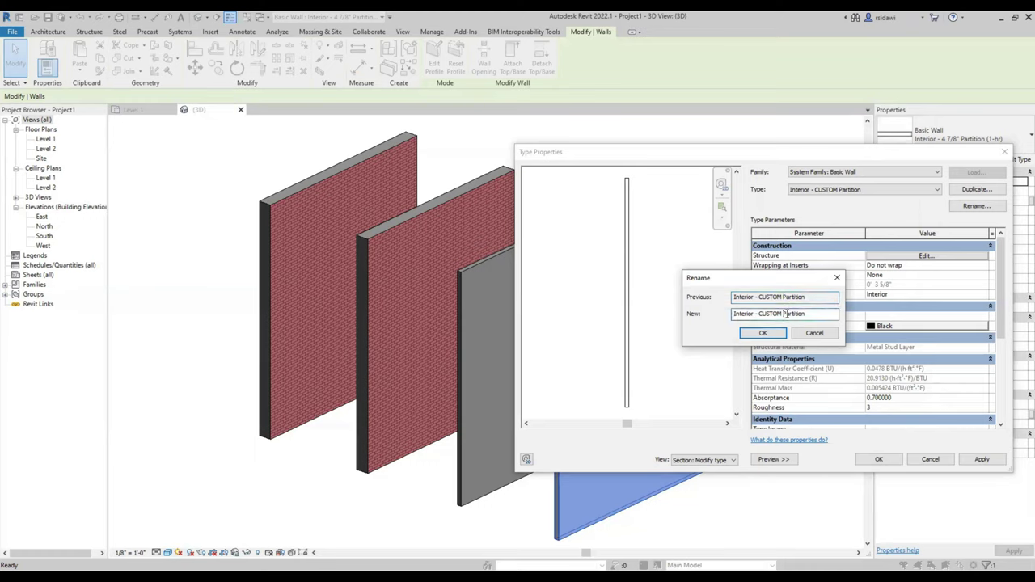
{"action": "left_click", "coordinate": [783, 313]}
{"action": "type", "text": "3 5"}
{"action": "type", "text": "/8\""}
{"action": "left_click", "coordinate": [763, 333]}
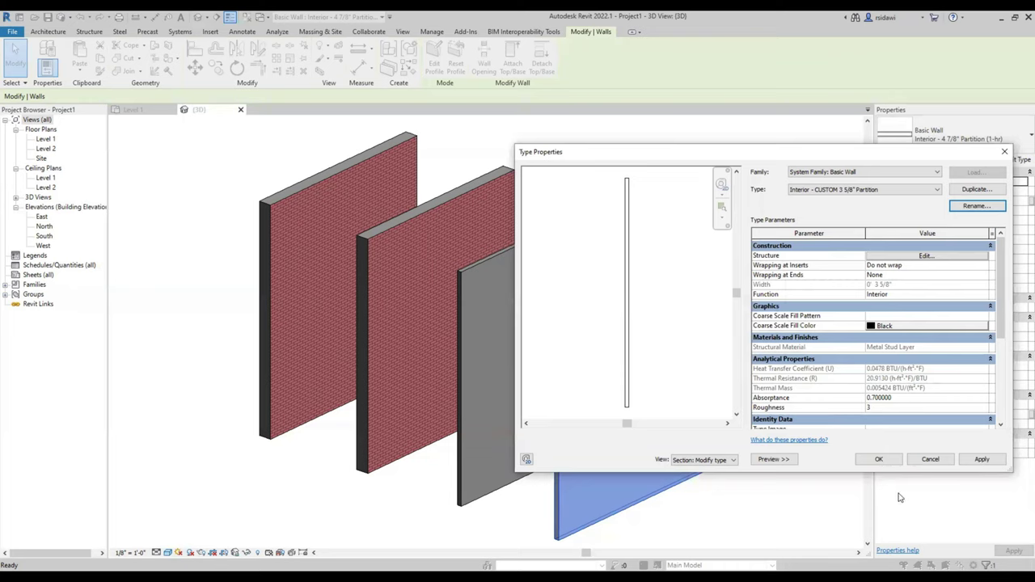
{"action": "left_click", "coordinate": [880, 459]}
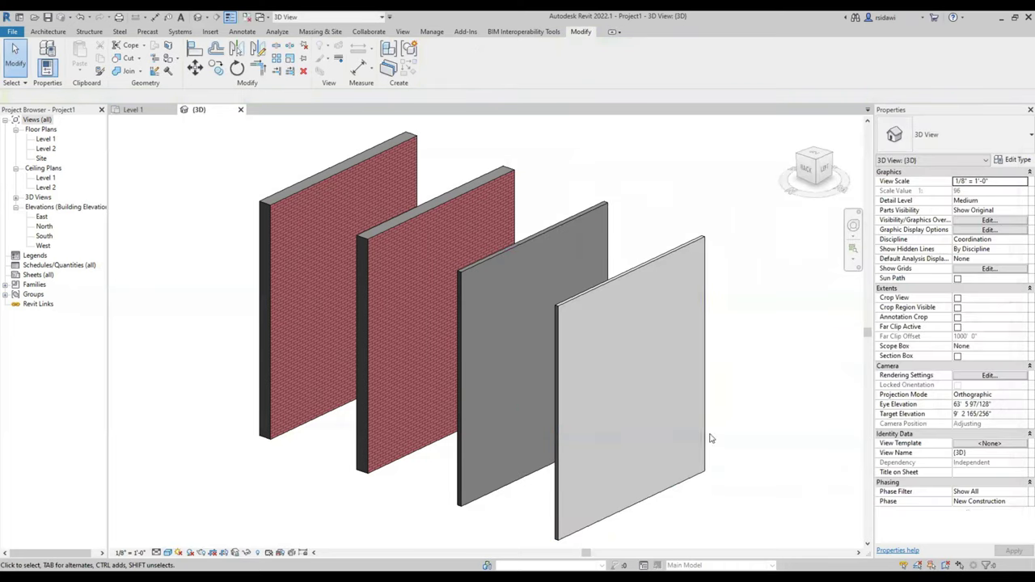
Pan the view, select the second brick wall and bring up its Type Properties.
{"action": "middle_click_drag", "start_coordinate": [385, 463], "coordinate": [466, 456]}
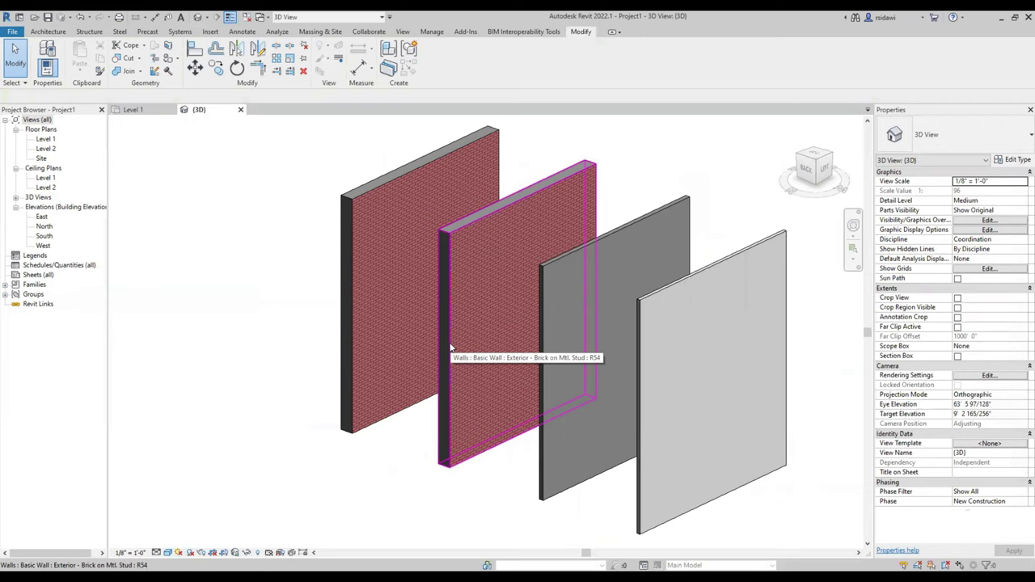
{"action": "left_click", "coordinate": [450, 348]}
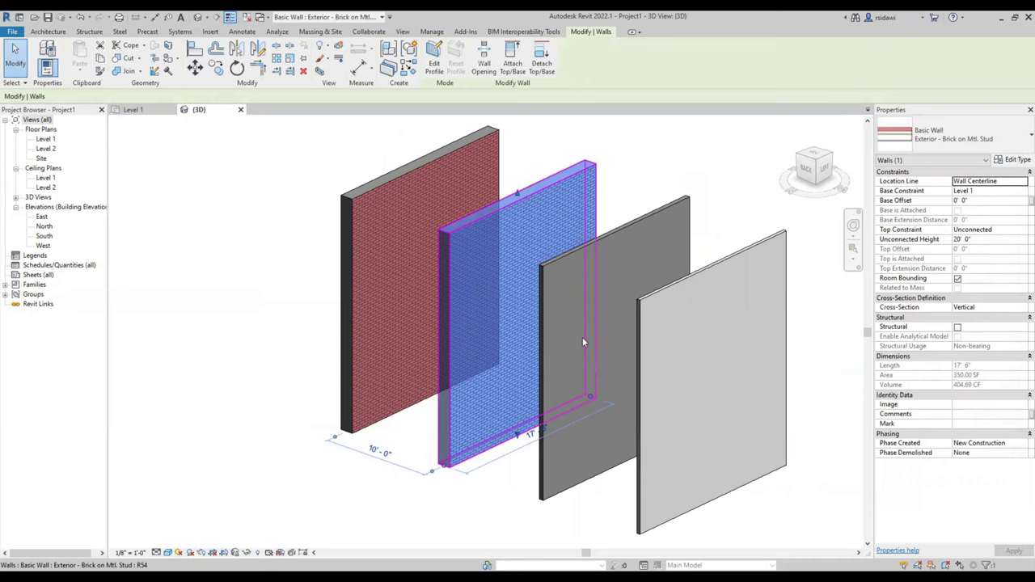
{"action": "left_click", "coordinate": [1018, 161]}
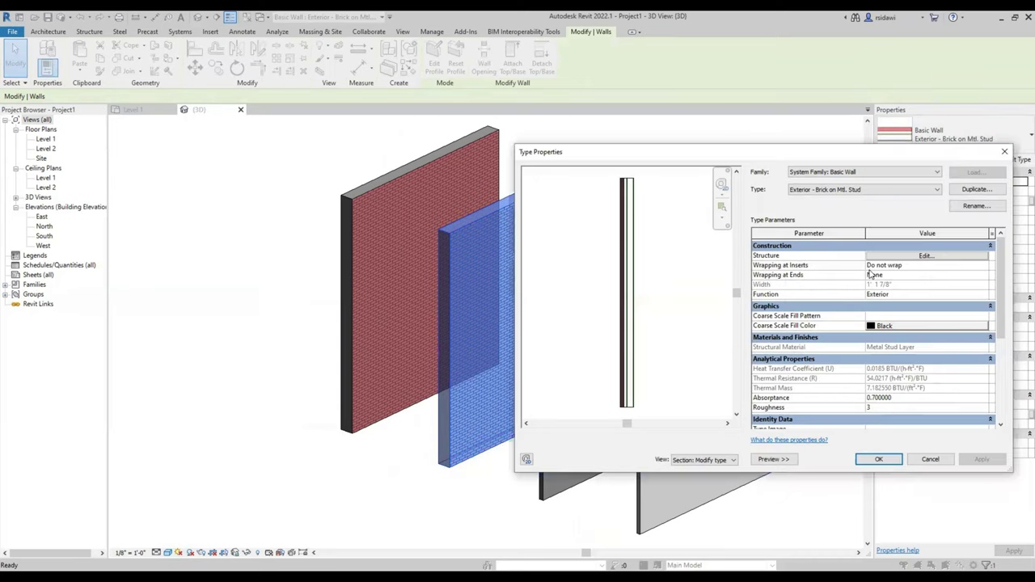
{"action": "scroll", "coordinate": [624, 421], "scroll_direction": "up", "scroll_amount": 1}
{"action": "scroll", "coordinate": [623, 416], "scroll_direction": "up", "scroll_amount": 2}
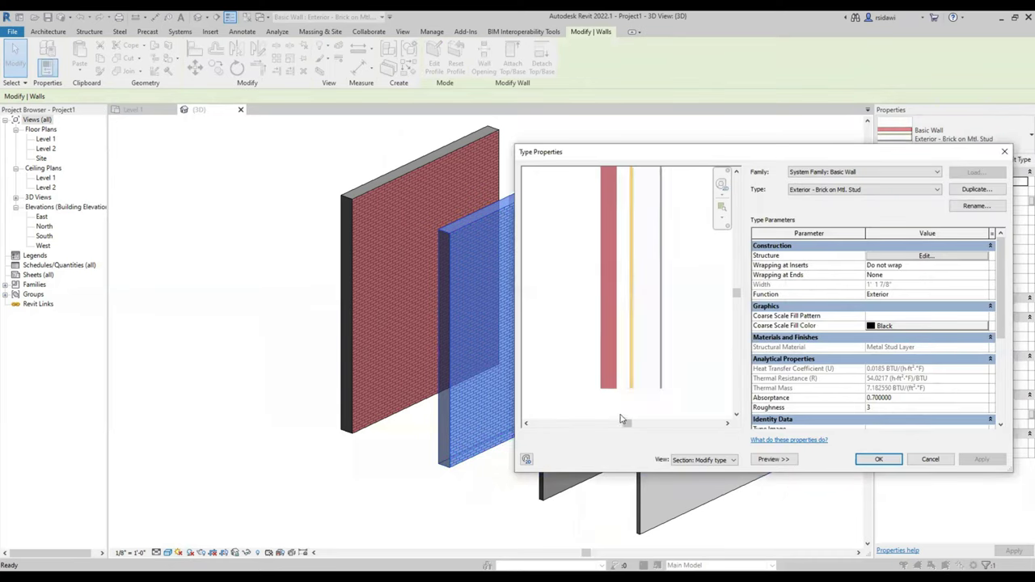
{"action": "scroll", "coordinate": [628, 405], "scroll_direction": "up", "scroll_amount": 1}
{"action": "scroll", "coordinate": [627, 400], "scroll_direction": "up", "scroll_amount": 1}
{"action": "scroll", "coordinate": [629, 394], "scroll_direction": "up", "scroll_amount": 1}
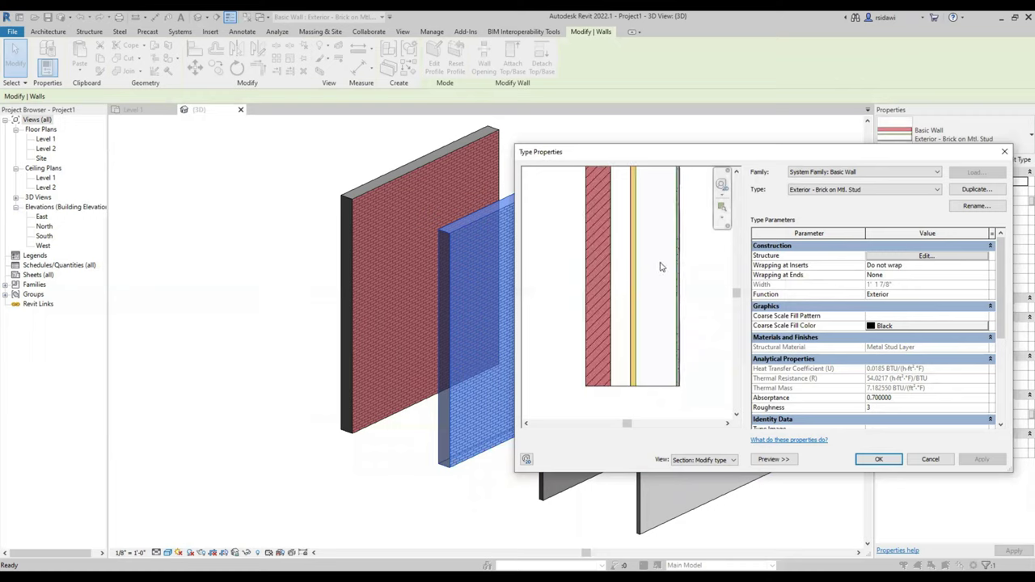
Duplicate the brick-on-stud type and name it Exterior - CUSTOM Mtl. Stud.
{"action": "left_click", "coordinate": [977, 191]}
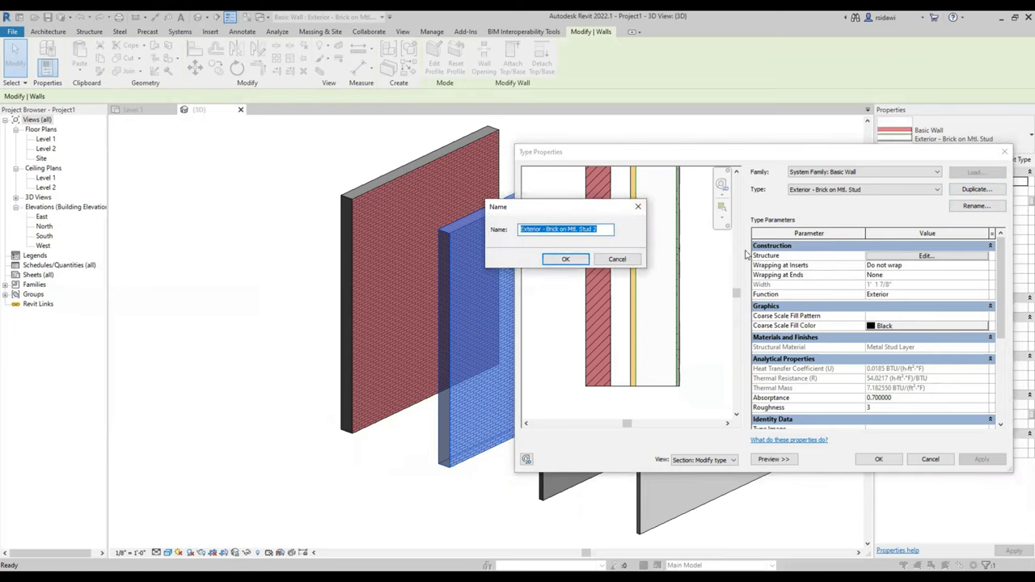
{"action": "left_click", "coordinate": [755, 272]}
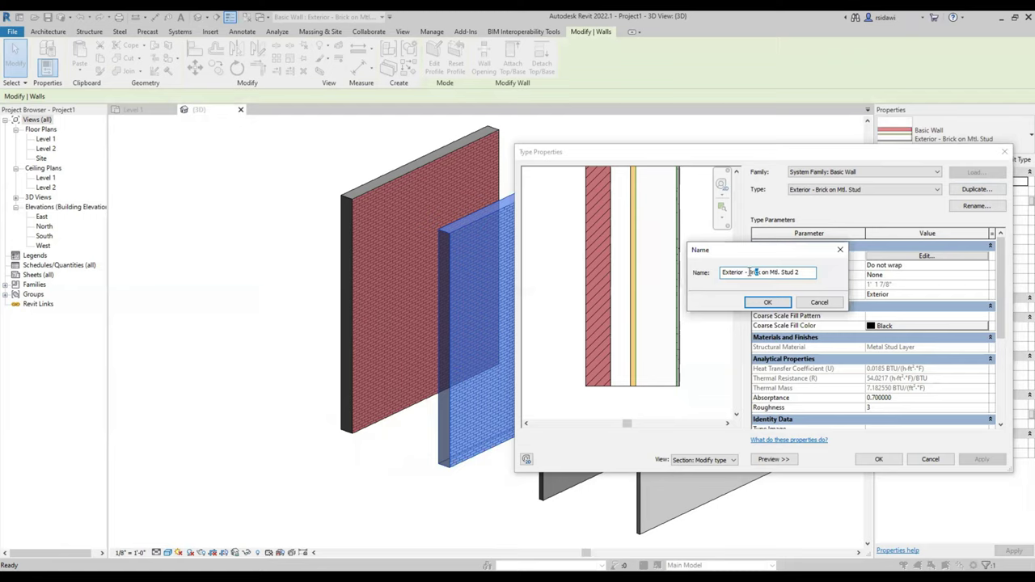
{"action": "left_click_drag", "start_coordinate": [750, 271], "coordinate": [770, 272]}
{"action": "key", "text": "Delete"}
{"action": "key", "text": "Delete"}
{"action": "left_click", "coordinate": [748, 272]}
{"action": "type", "text": "CU"}
{"action": "type", "text": "STOM"}
{"action": "key", "text": "Return"}
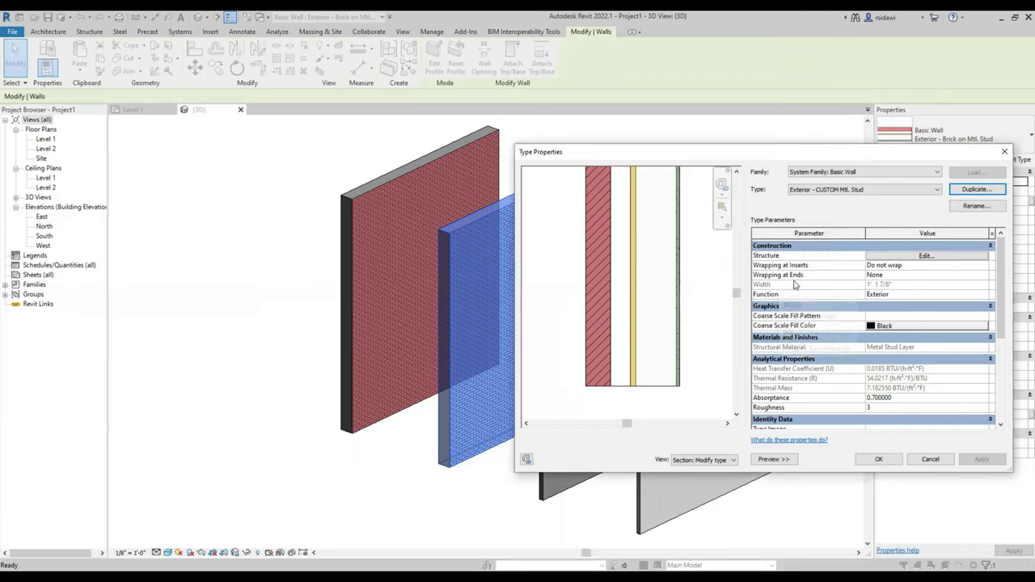
Delete the brick, air space, gypsum and vapor retarder layers, leaving air barrier, plywood and 6" stud.
{"action": "left_click", "coordinate": [925, 257]}
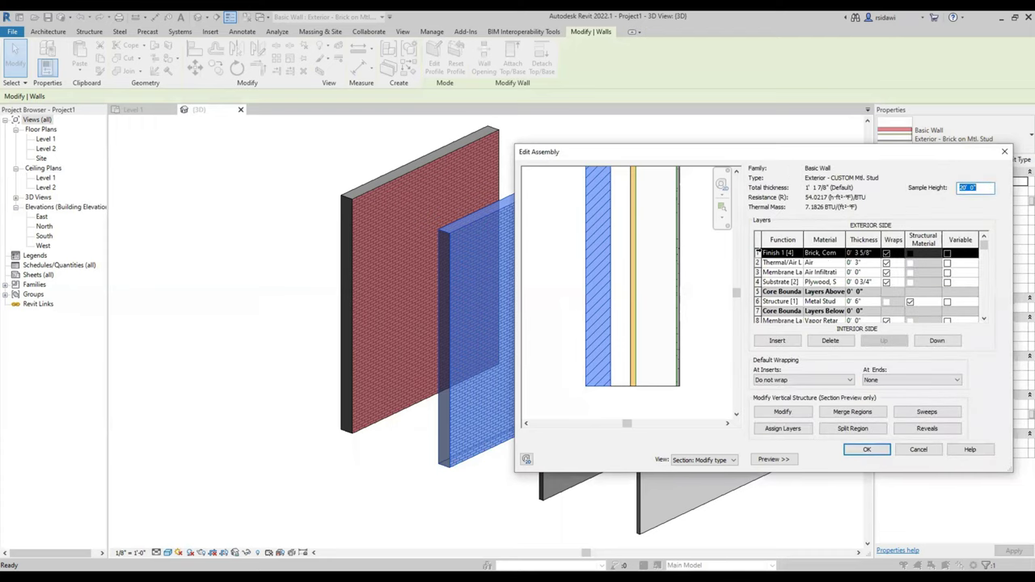
{"action": "left_click", "coordinate": [759, 253]}
{"action": "left_click", "coordinate": [841, 342]}
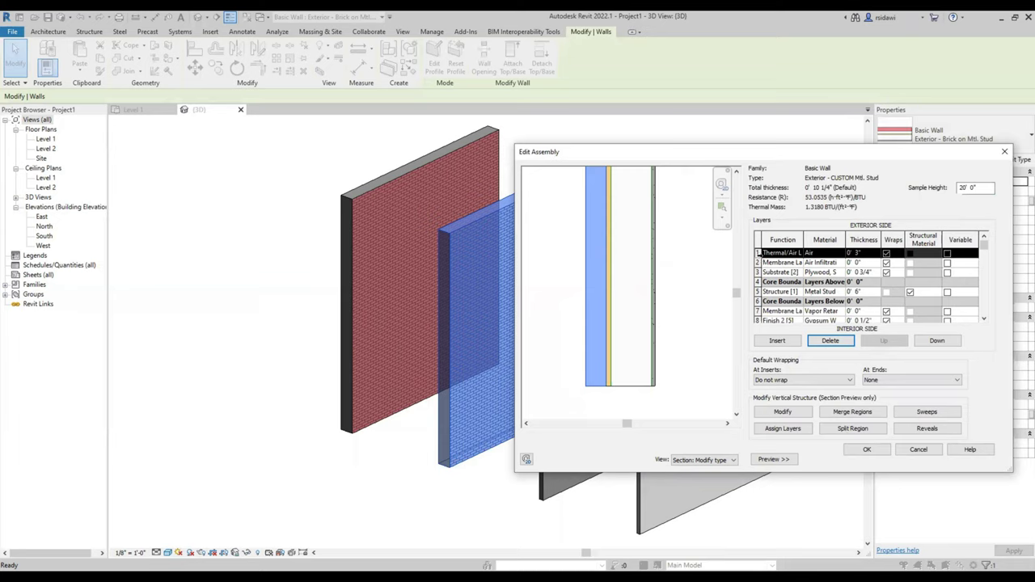
{"action": "left_click", "coordinate": [845, 340]}
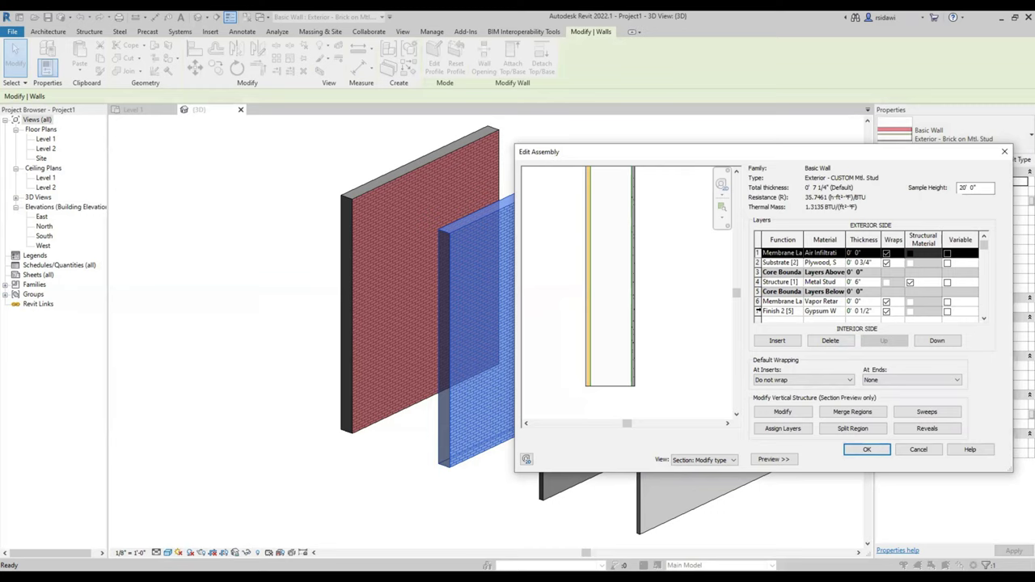
{"action": "left_click", "coordinate": [758, 311]}
{"action": "left_click", "coordinate": [831, 341]}
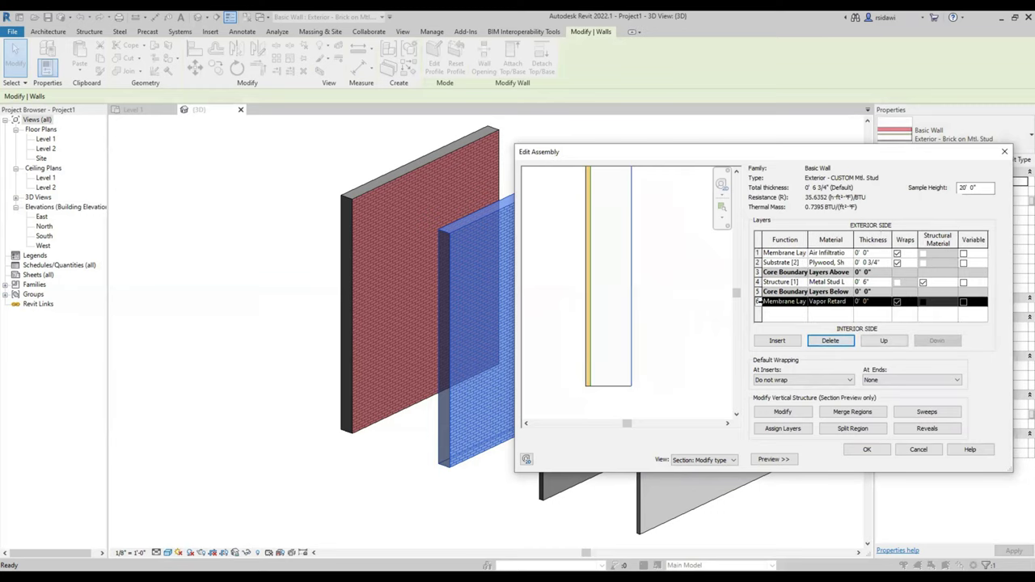
{"action": "left_click", "coordinate": [831, 341]}
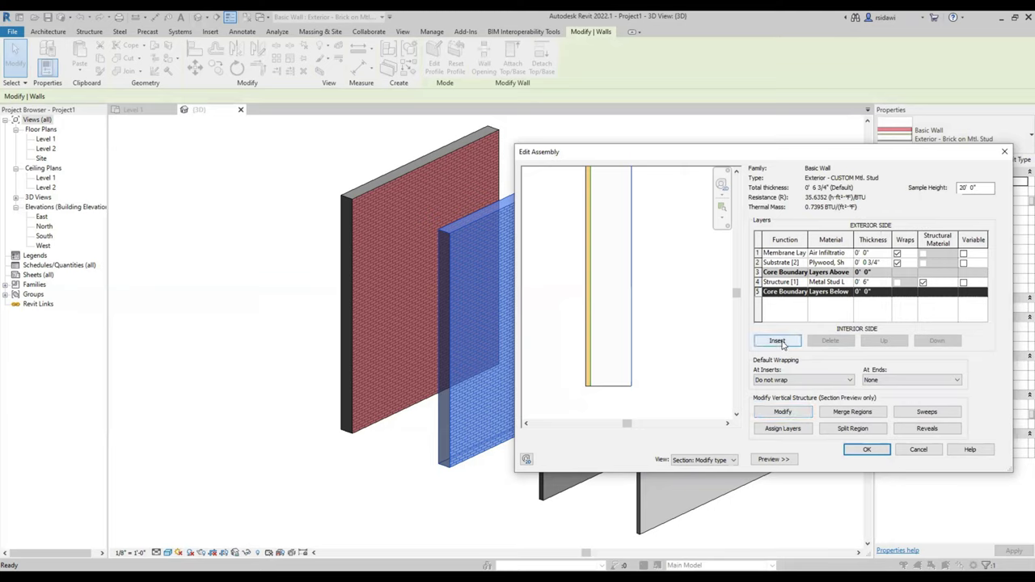
Insert a new layer and move it to the exterior top row.
{"action": "left_click", "coordinate": [782, 344]}
{"action": "left_click", "coordinate": [782, 344]}
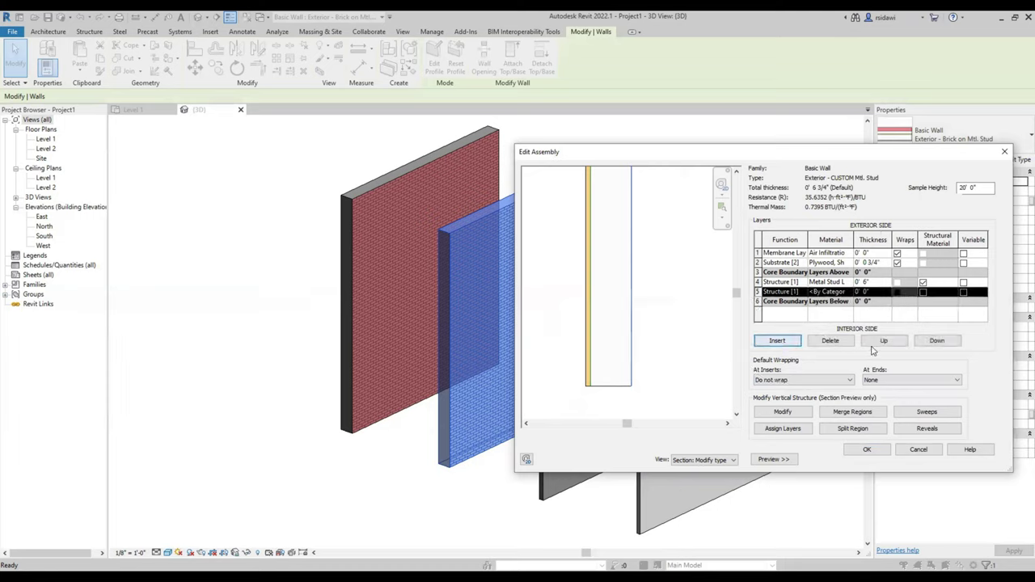
{"action": "left_click", "coordinate": [882, 340]}
{"action": "left_click", "coordinate": [882, 341]}
{"action": "left_click", "coordinate": [882, 341]}
{"action": "left_click", "coordinate": [882, 341]}
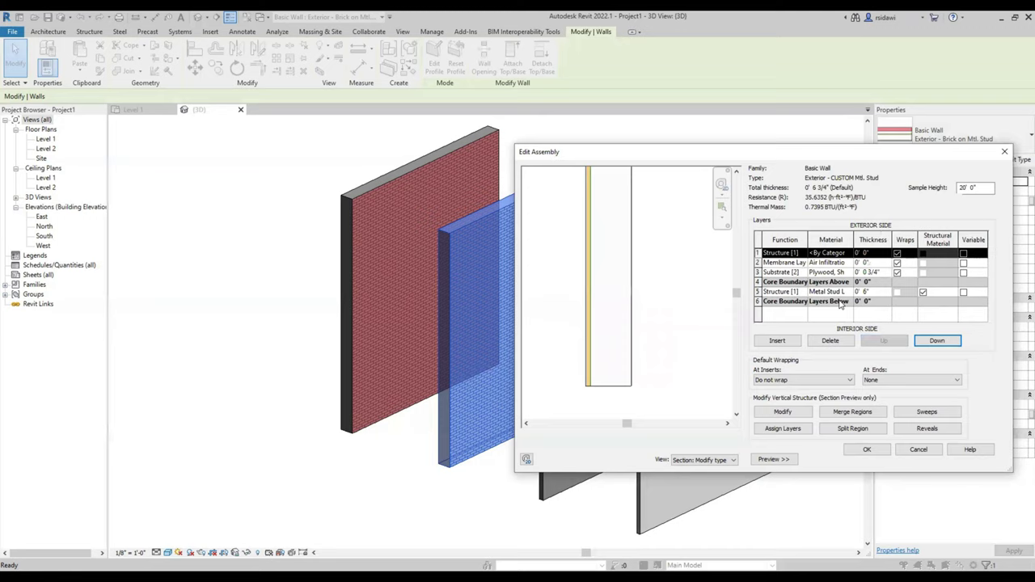
Make the new layer a 2 1/2" Finish 1 and open the Material Browser for it.
{"action": "left_click", "coordinate": [803, 253]}
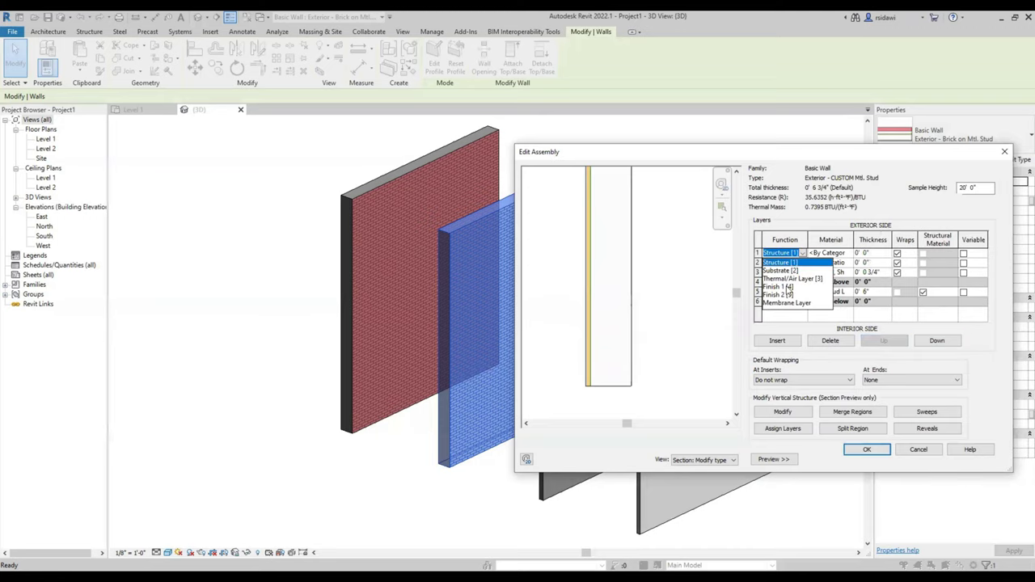
{"action": "left_click", "coordinate": [789, 288]}
{"action": "left_click", "coordinate": [878, 253]}
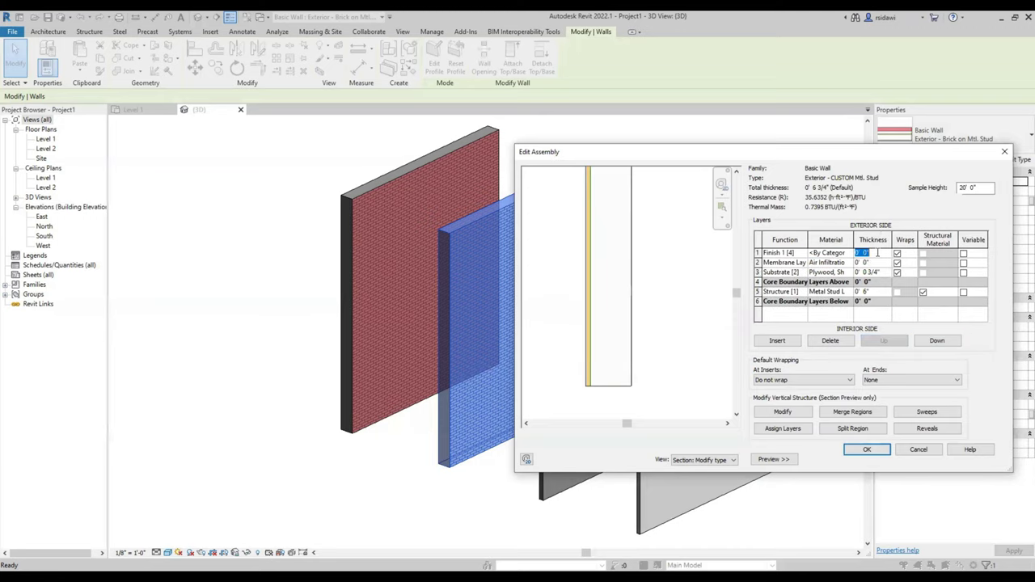
{"action": "type", "text": "2 1/2"}
{"action": "key", "text": "Tab"}
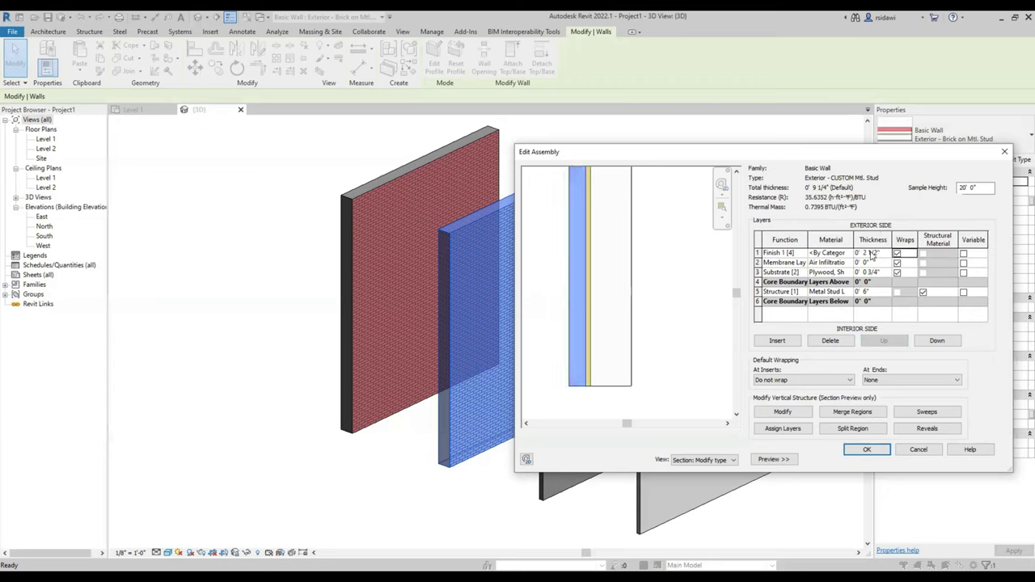
{"action": "left_click", "coordinate": [850, 256]}
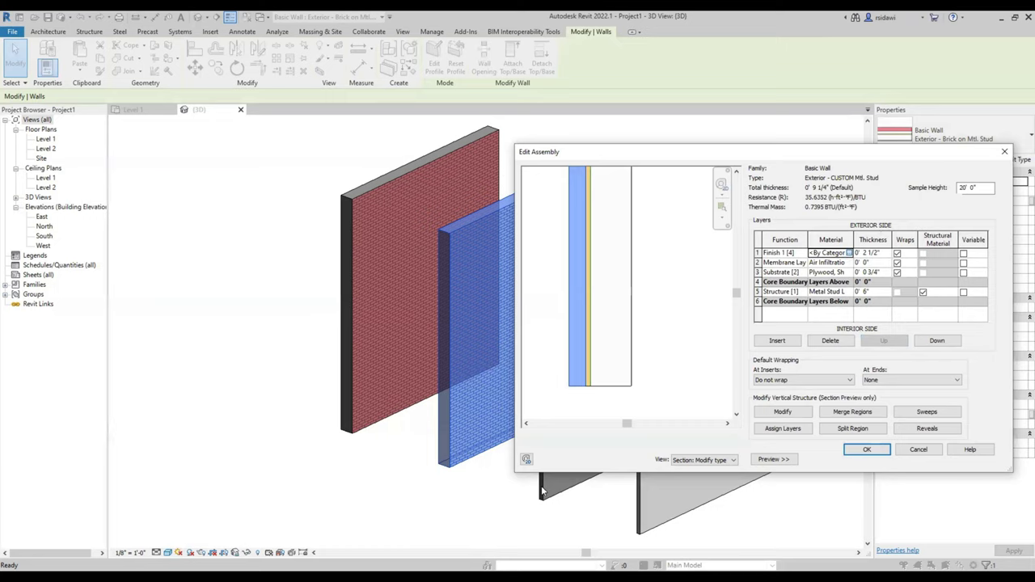
{"action": "left_click", "coordinate": [849, 255]}
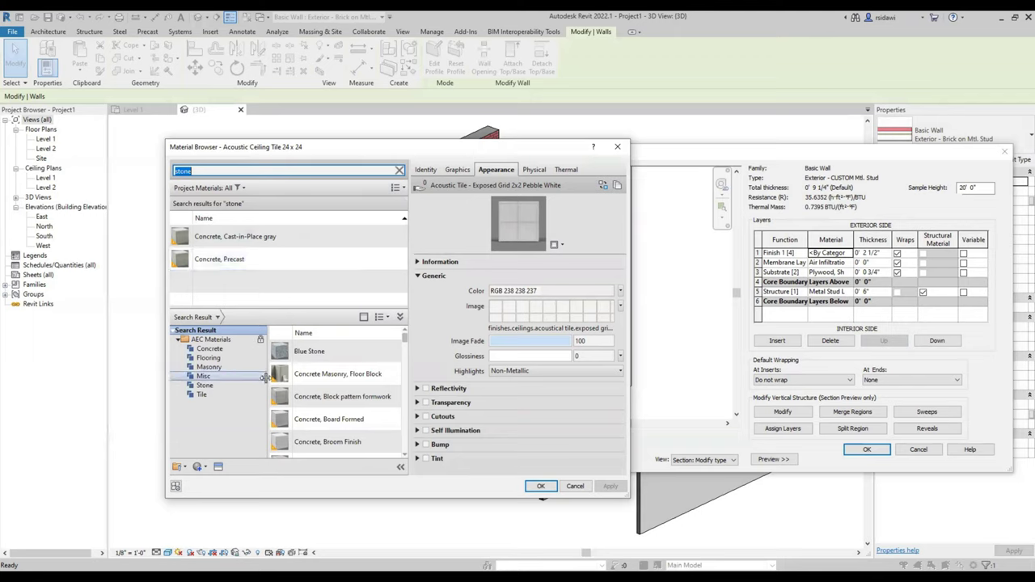
{"action": "mouse_move", "coordinate": [323, 351]}
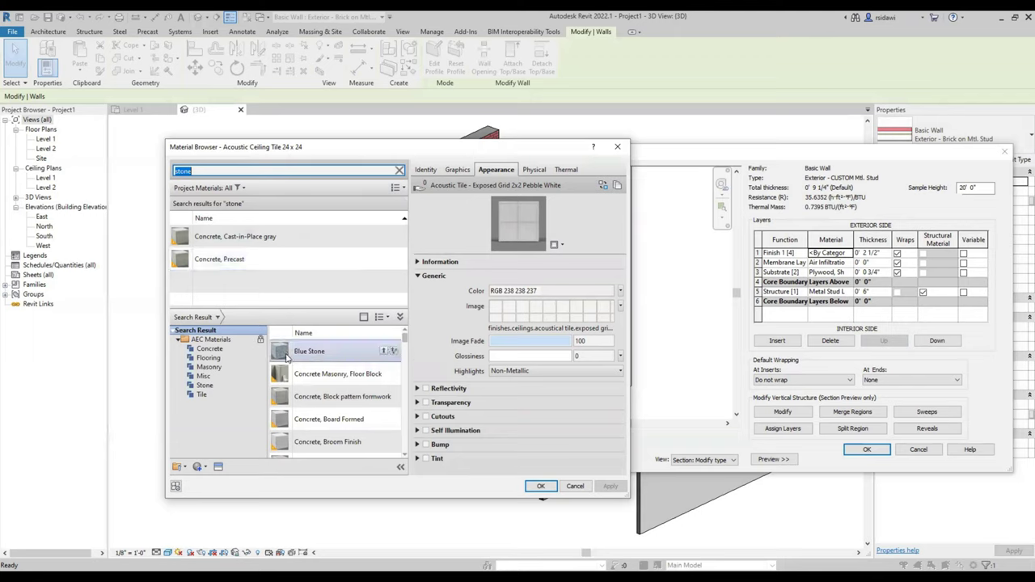
Assign Blue Stone to the outer finish layer and apply the CUSTOM Mtl. Stud type to the second wall.
{"action": "left_click", "coordinate": [284, 357]}
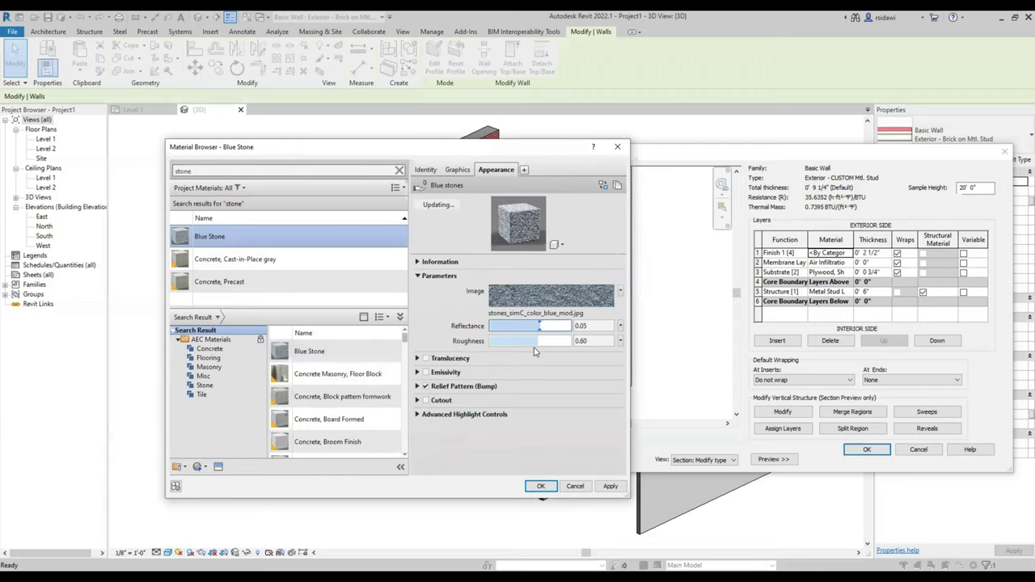
{"action": "left_click", "coordinate": [540, 488]}
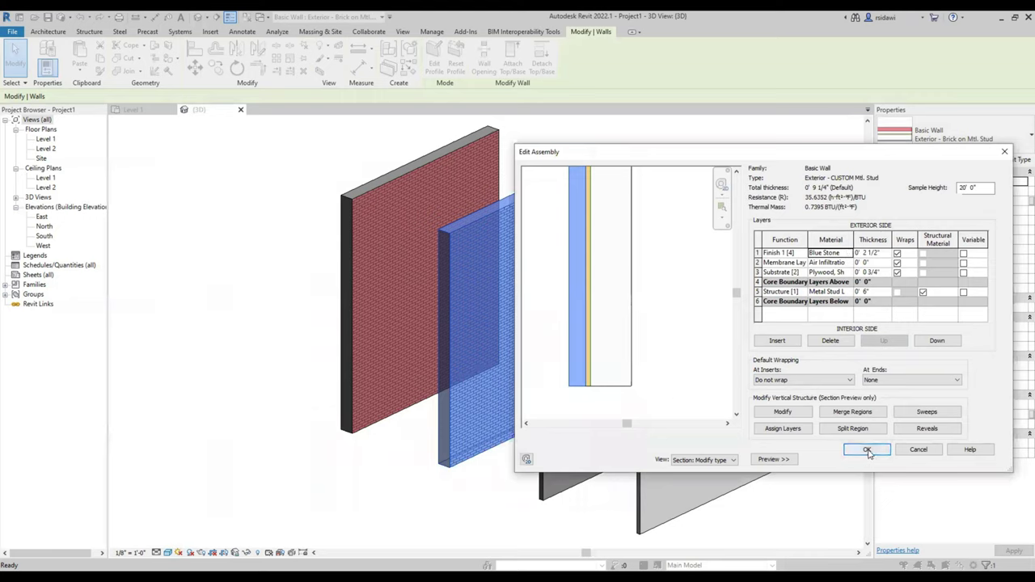
{"action": "left_click", "coordinate": [867, 451]}
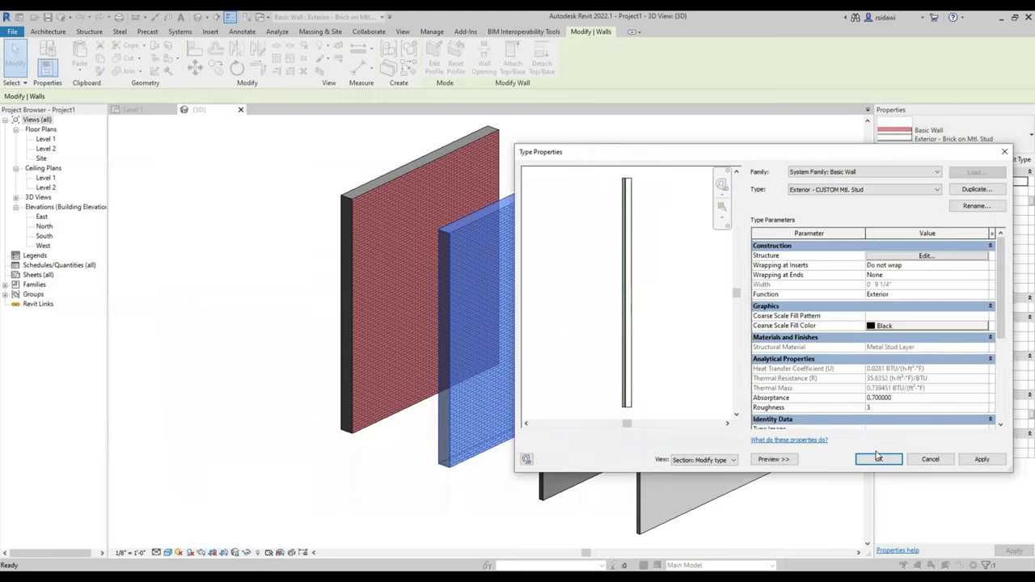
{"action": "left_click", "coordinate": [877, 458]}
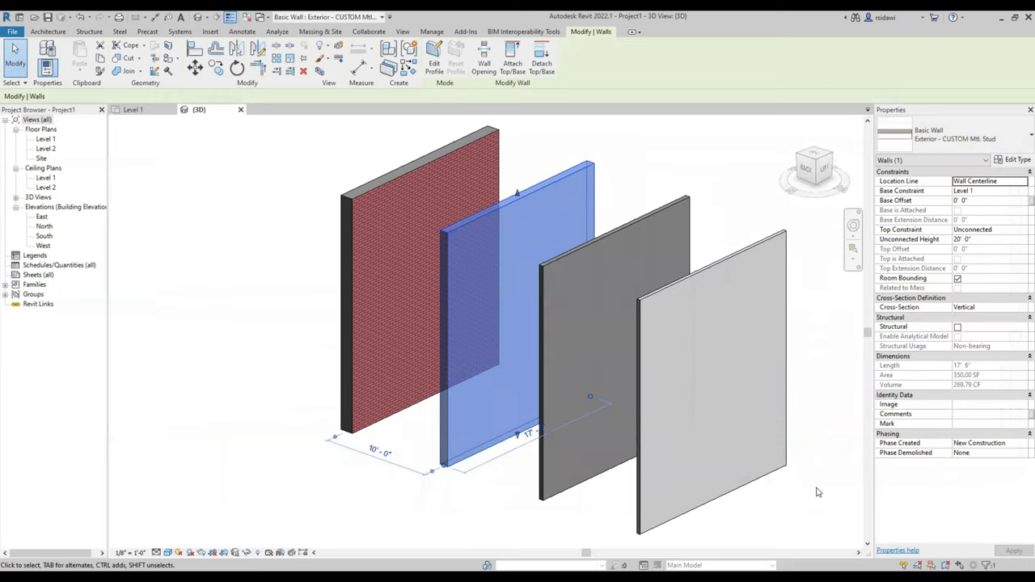
Deselect the wall and zoom out to show all four parallel walls.
{"action": "left_click", "coordinate": [818, 492]}
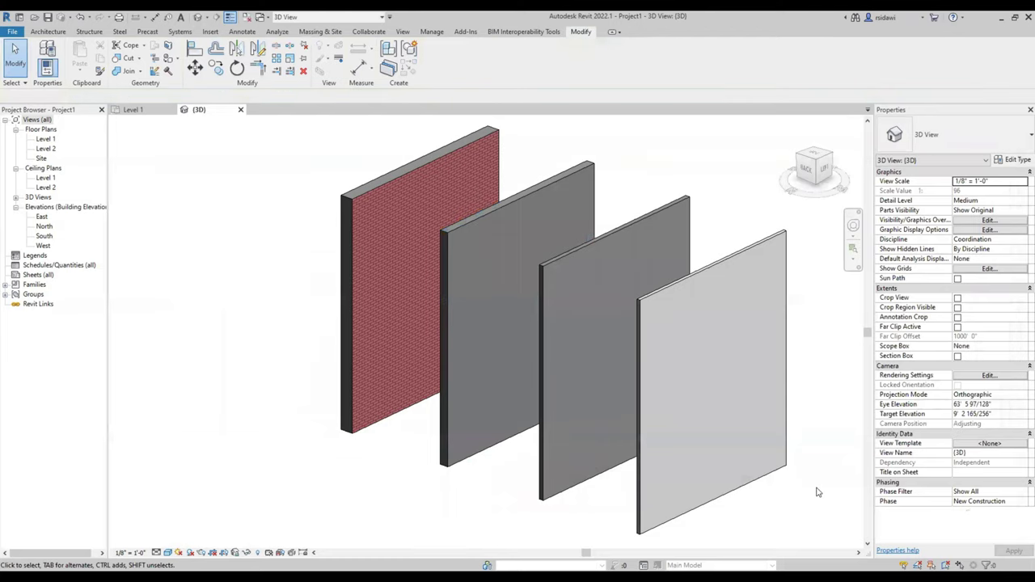
{"action": "scroll", "coordinate": [172, 334], "scroll_direction": "down", "scroll_amount": 1}
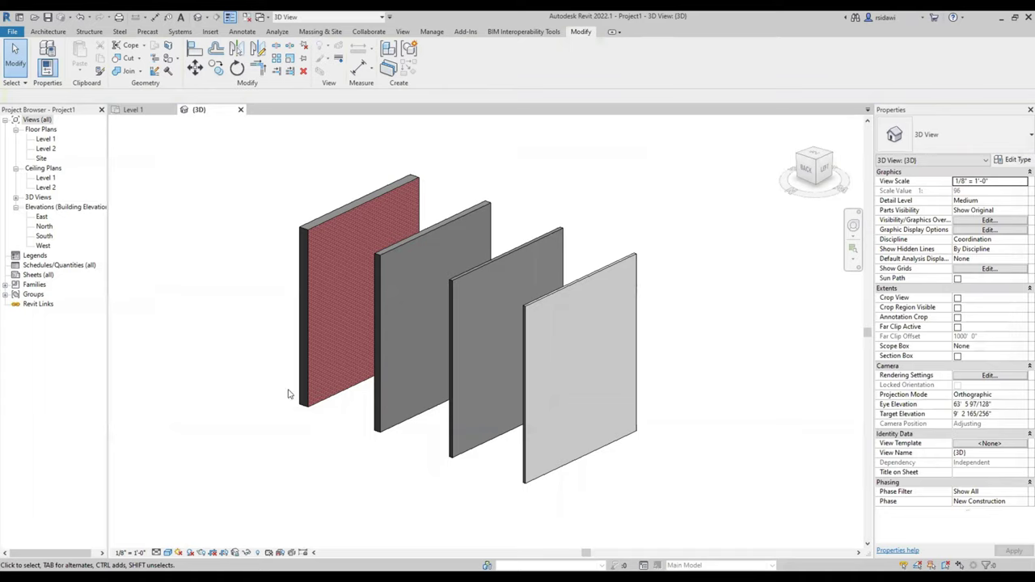
{"action": "scroll", "coordinate": [290, 392], "scroll_direction": "down", "scroll_amount": 1}
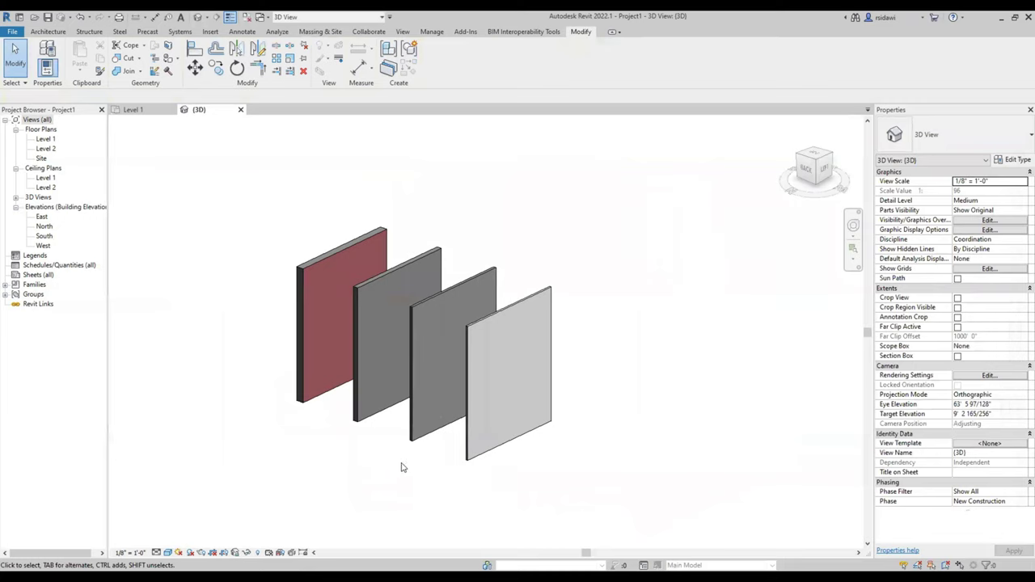
View from the back and spread the walls, moving the right pair right and the left pair left.
{"action": "left_click", "coordinate": [806, 168]}
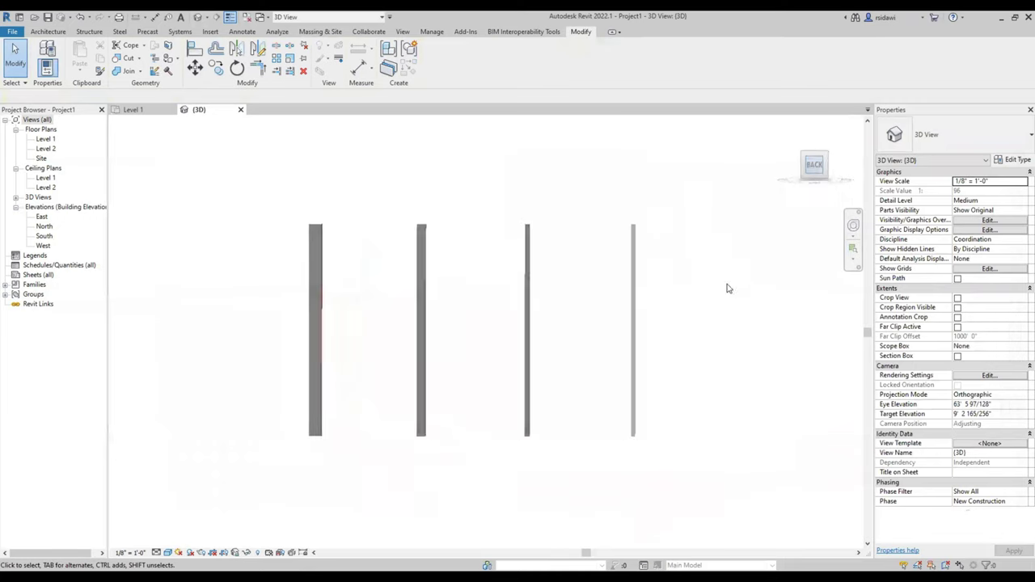
{"action": "left_click_drag", "start_coordinate": [649, 326], "coordinate": [518, 361]}
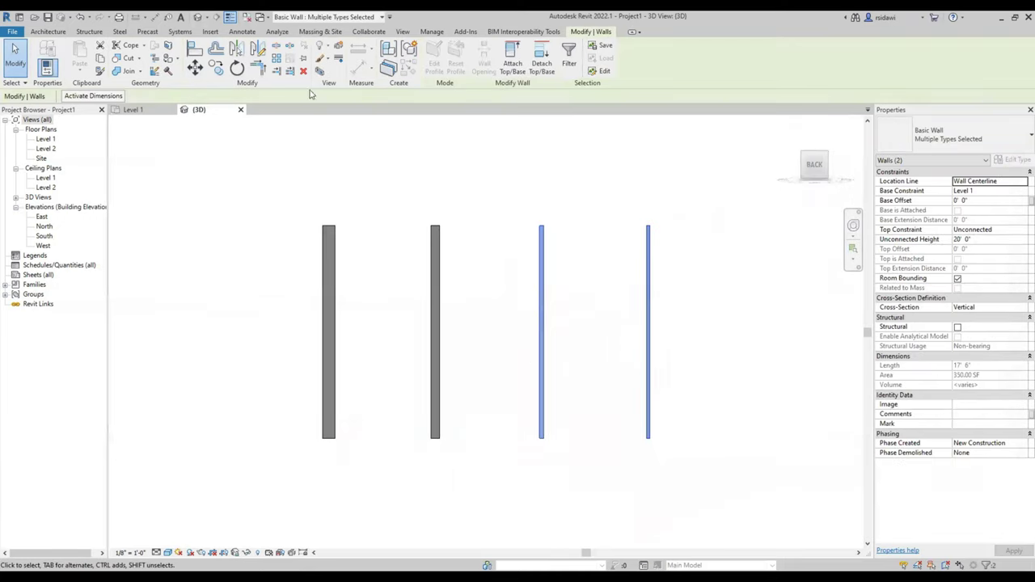
{"action": "left_click", "coordinate": [195, 68]}
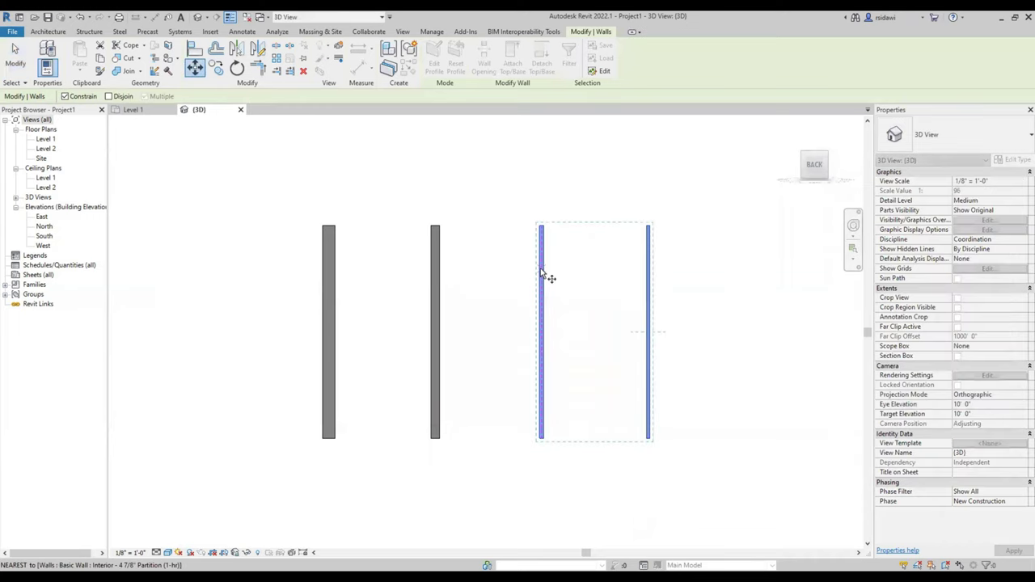
{"action": "left_click", "coordinate": [543, 278]}
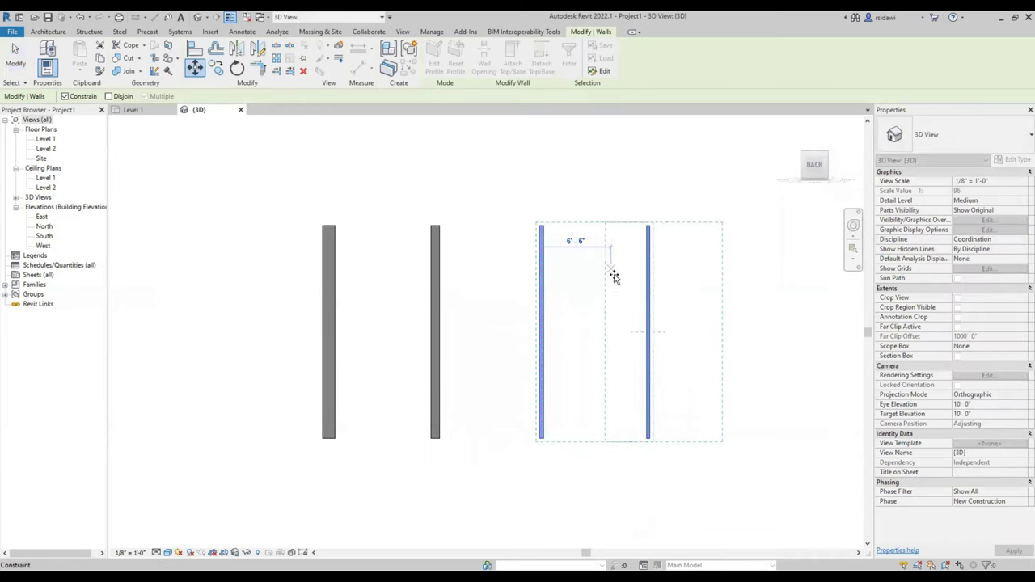
{"action": "left_click", "coordinate": [695, 283]}
{"action": "left_click_drag", "start_coordinate": [503, 285], "coordinate": [276, 343]}
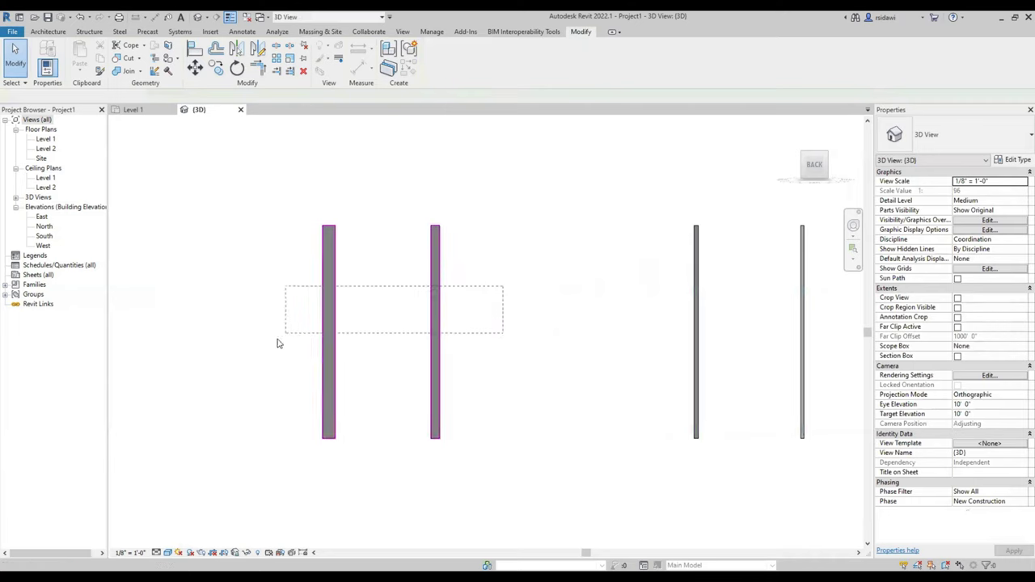
{"action": "left_click_drag", "start_coordinate": [329, 323], "coordinate": [256, 323]}
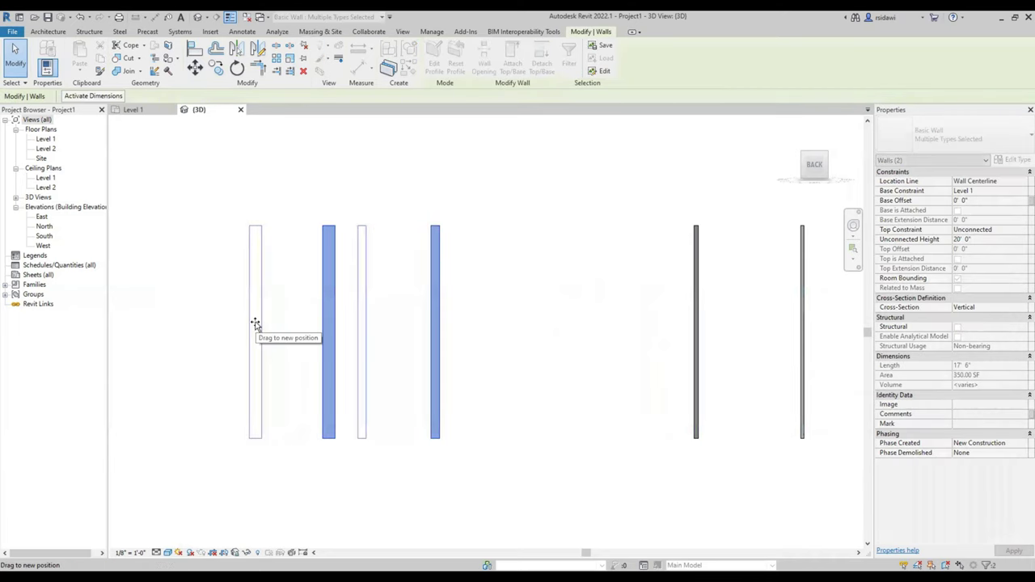
{"action": "left_click", "coordinate": [455, 350]}
Copy the partition wall second from the right 10' to the left.
{"action": "left_click", "coordinate": [696, 327]}
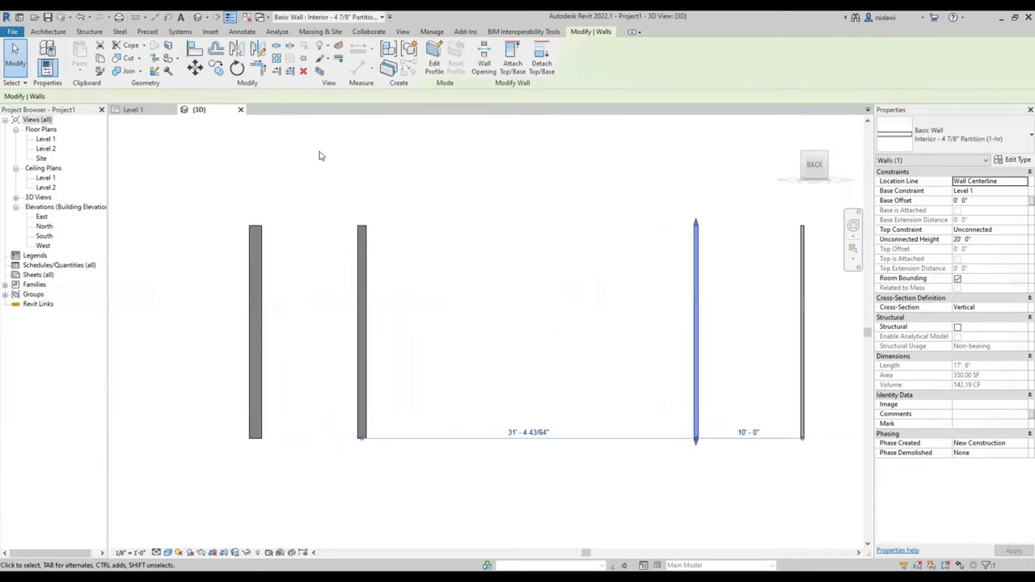
{"action": "left_click", "coordinate": [216, 68]}
{"action": "left_click", "coordinate": [779, 294]}
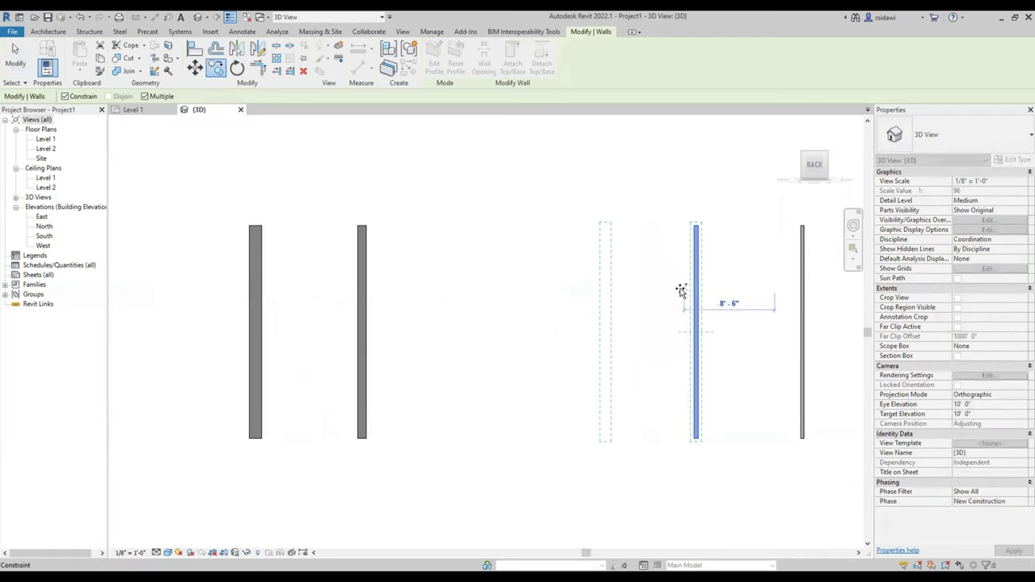
{"action": "type", "text": "10'"}
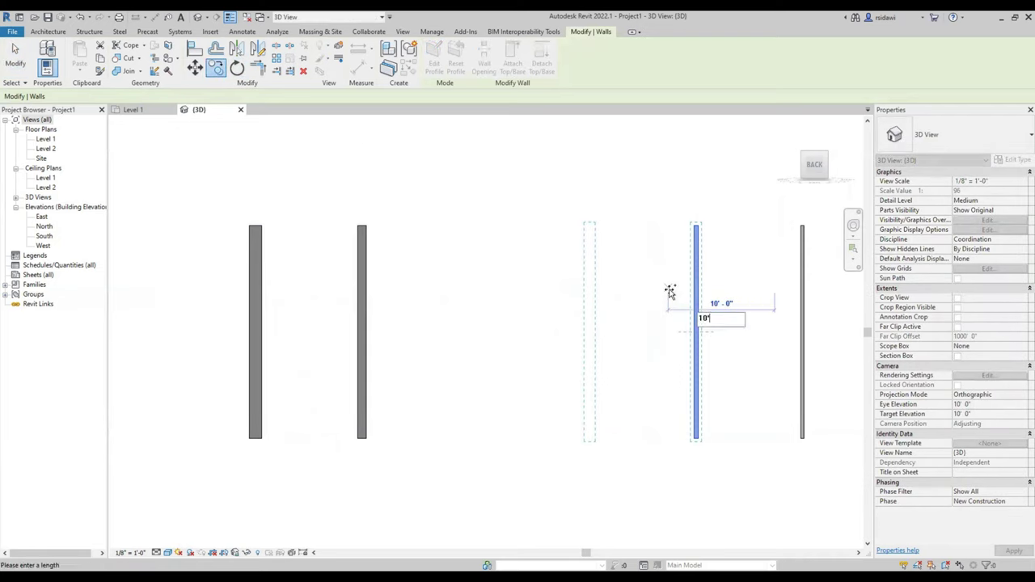
{"action": "key", "text": "Return"}
{"action": "key", "text": "Escape"}
{"action": "key", "text": "Escape"}
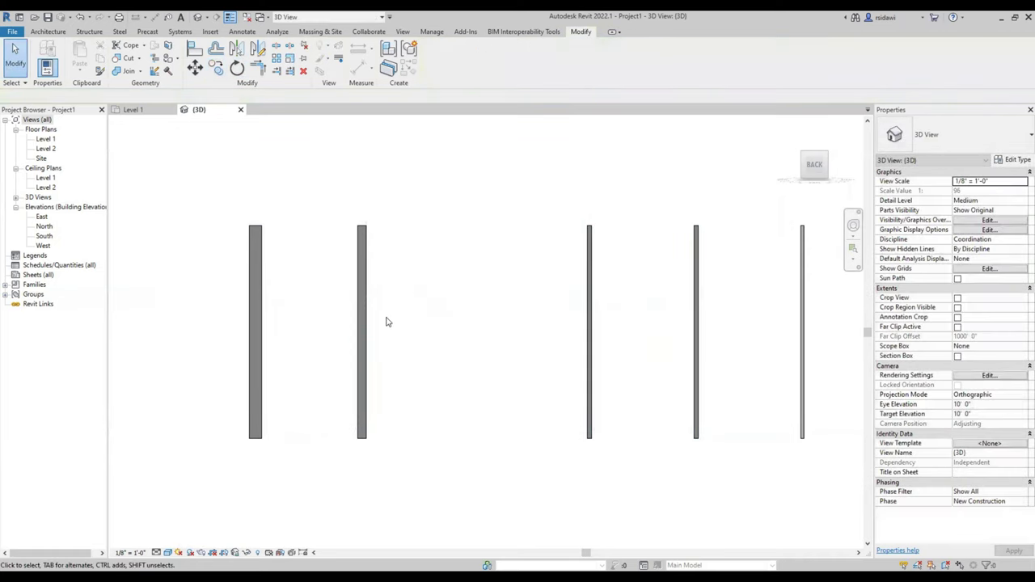
Copy the leftmost brick wall 10'-6" to the left.
{"action": "left_click", "coordinate": [253, 324]}
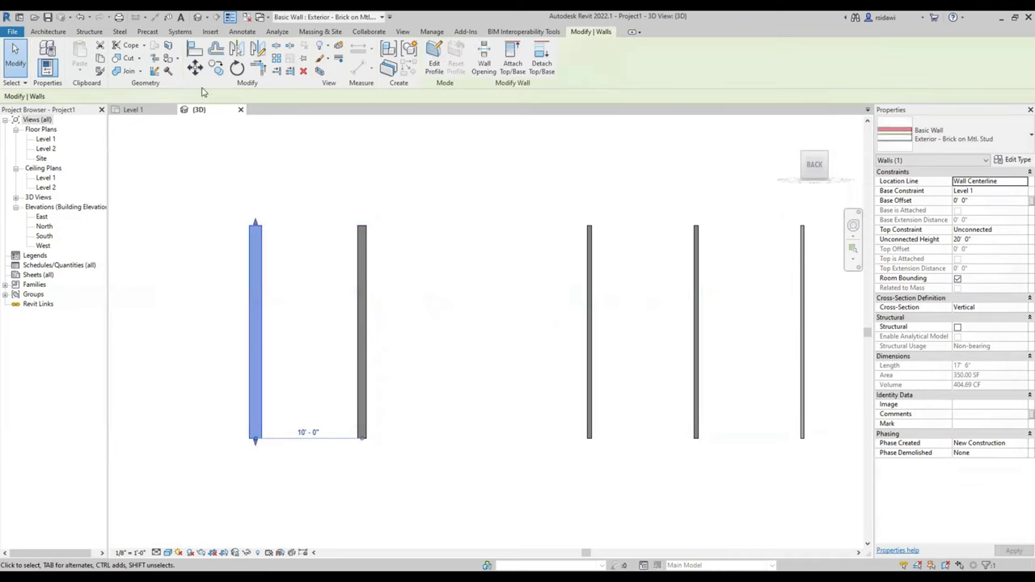
{"action": "left_click", "coordinate": [216, 68]}
{"action": "left_click", "coordinate": [263, 312]}
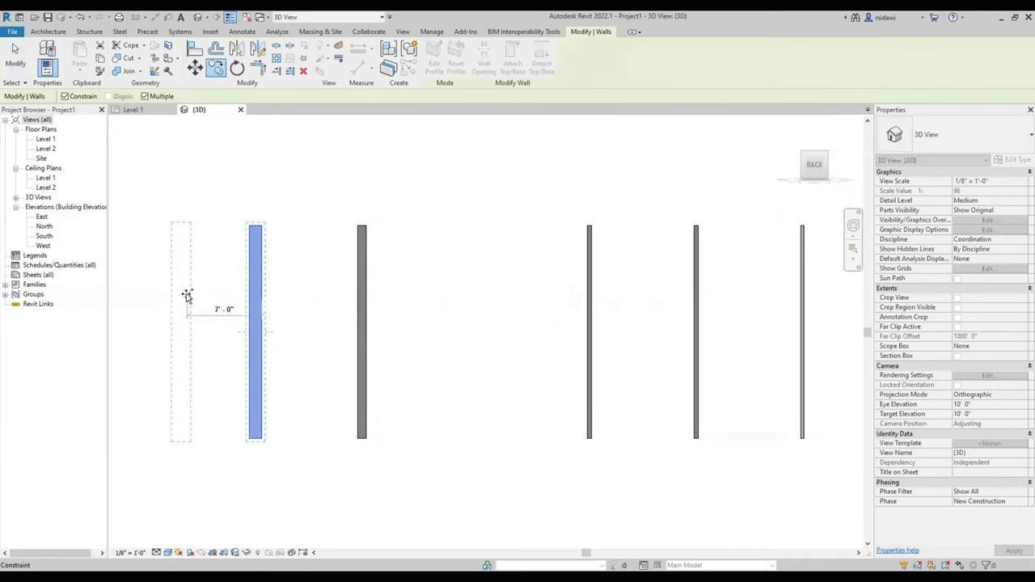
{"action": "type", "text": "10' - 6"}
{"action": "key", "text": "Return"}
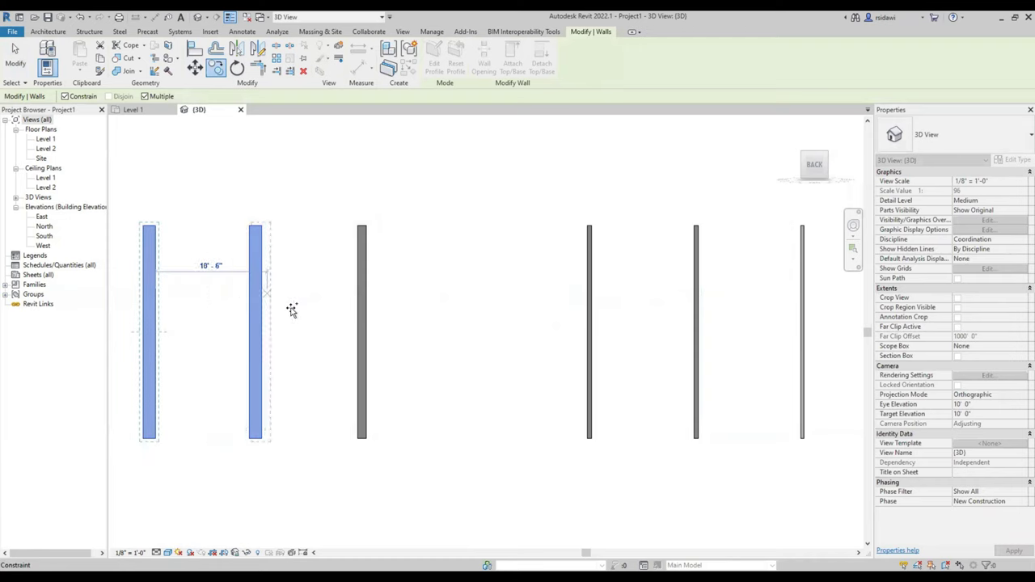
{"action": "key", "text": "Escape"}
{"action": "key", "text": "Escape"}
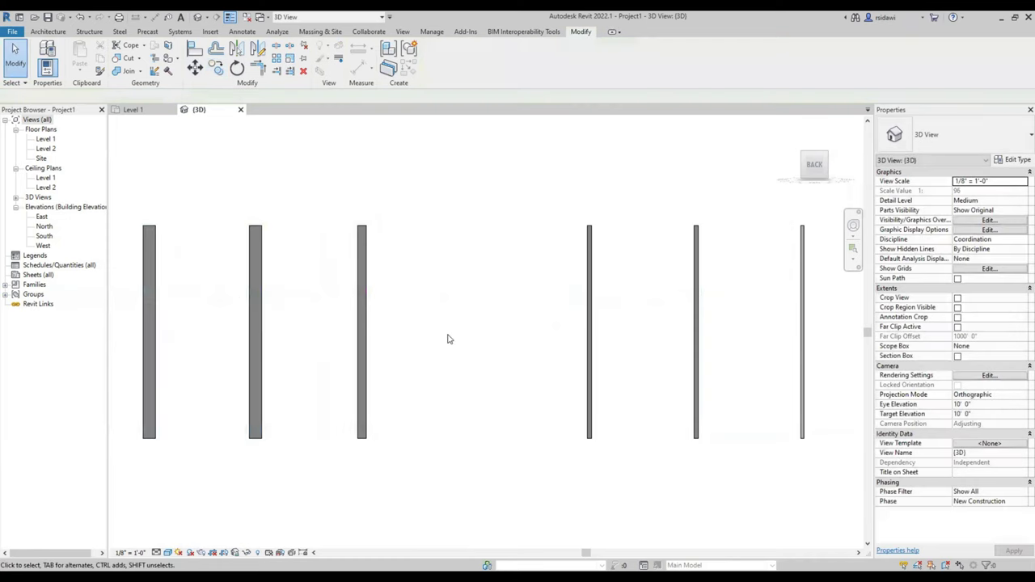
Zoom out and view the six walls from an isometric ViewCube corner.
{"action": "scroll", "coordinate": [449, 336], "scroll_direction": "down", "scroll_amount": 2}
{"action": "scroll", "coordinate": [485, 357], "scroll_direction": "down", "scroll_amount": 1}
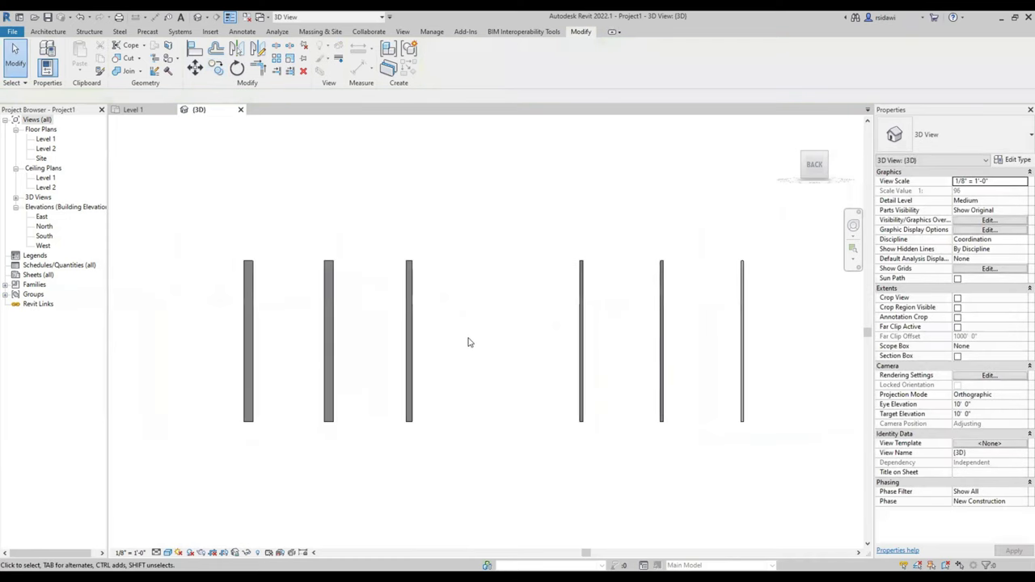
{"action": "mouse_move", "coordinate": [815, 164]}
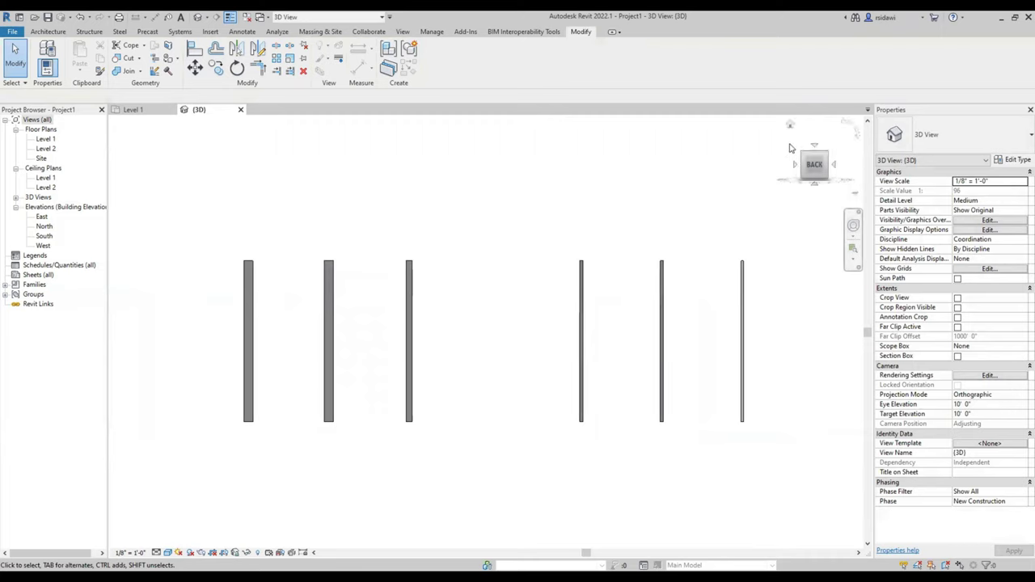
{"action": "left_click", "coordinate": [791, 148]}
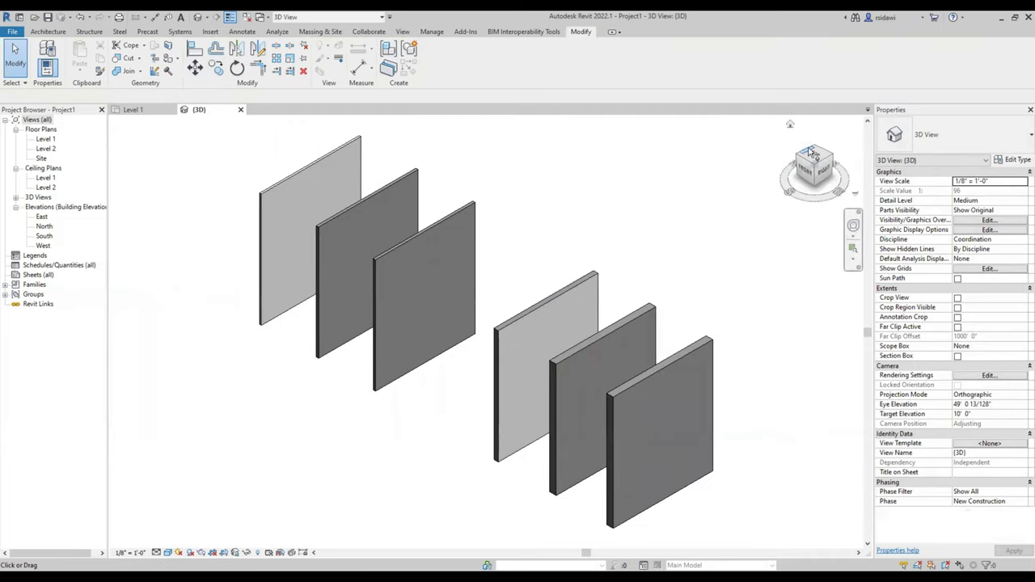
{"action": "left_click", "coordinate": [809, 158]}
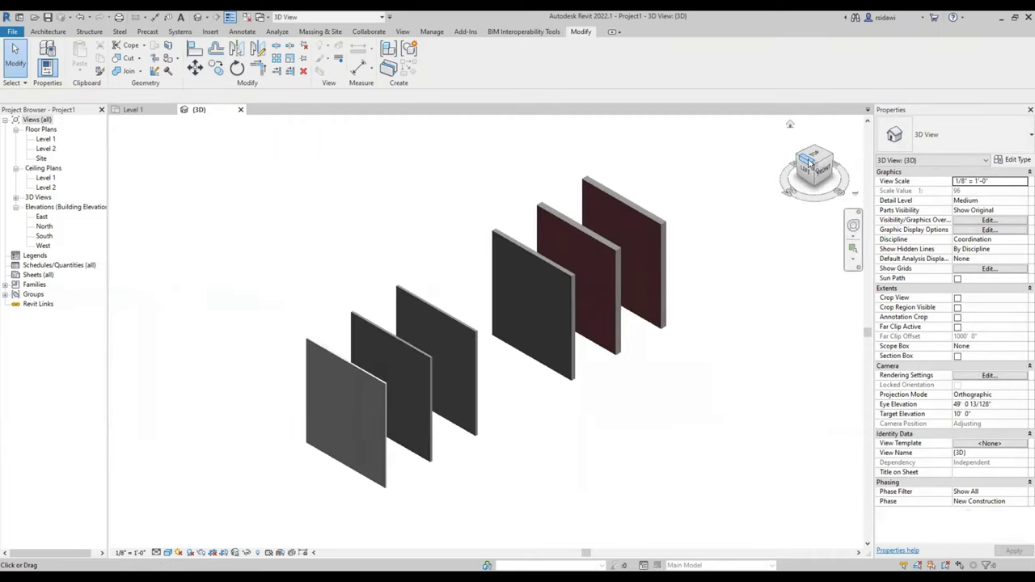
Change the right group's front wall to Stacked Wall: Exterior - Brick Over CMU w Metal Stud and open its Type Properties.
{"action": "left_click", "coordinate": [810, 160]}
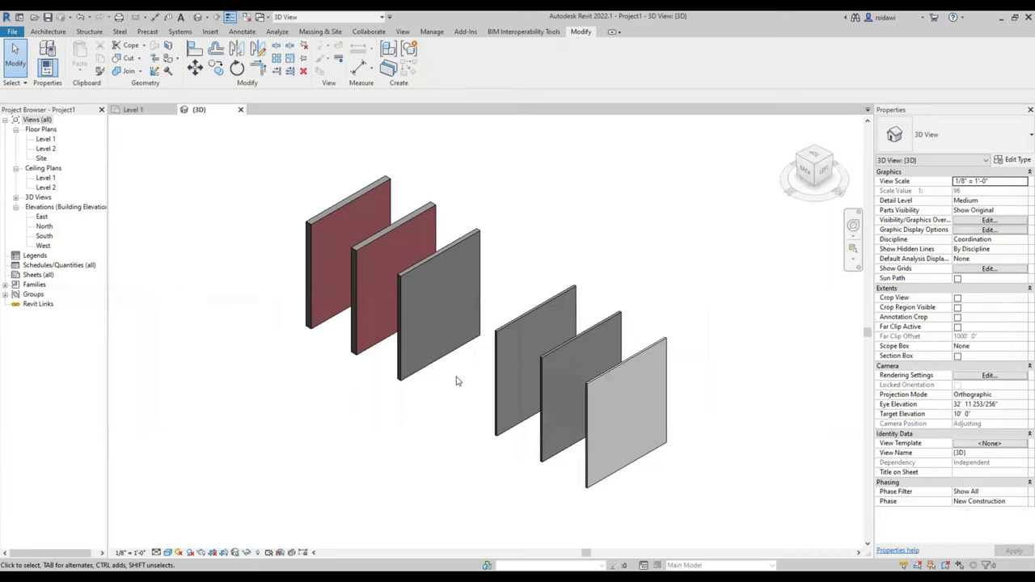
{"action": "scroll", "coordinate": [457, 381], "scroll_direction": "up", "scroll_amount": 2}
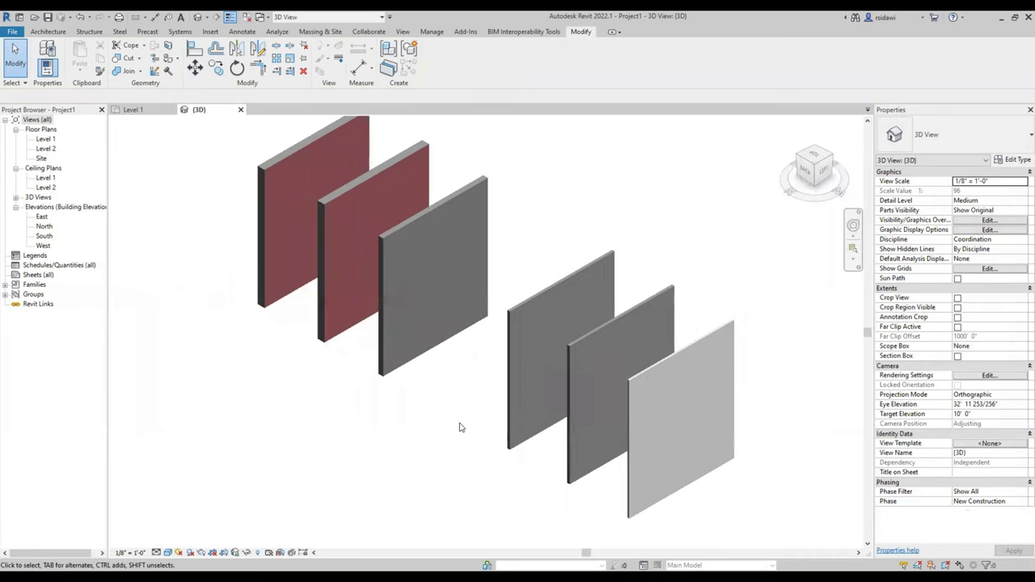
{"action": "left_click", "coordinate": [509, 416]}
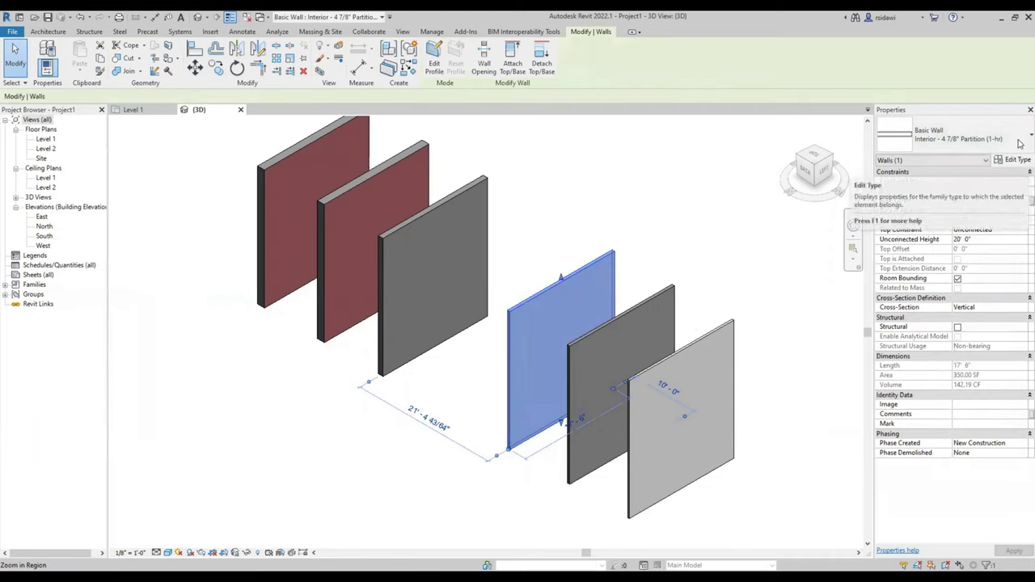
{"action": "left_click", "coordinate": [1020, 142]}
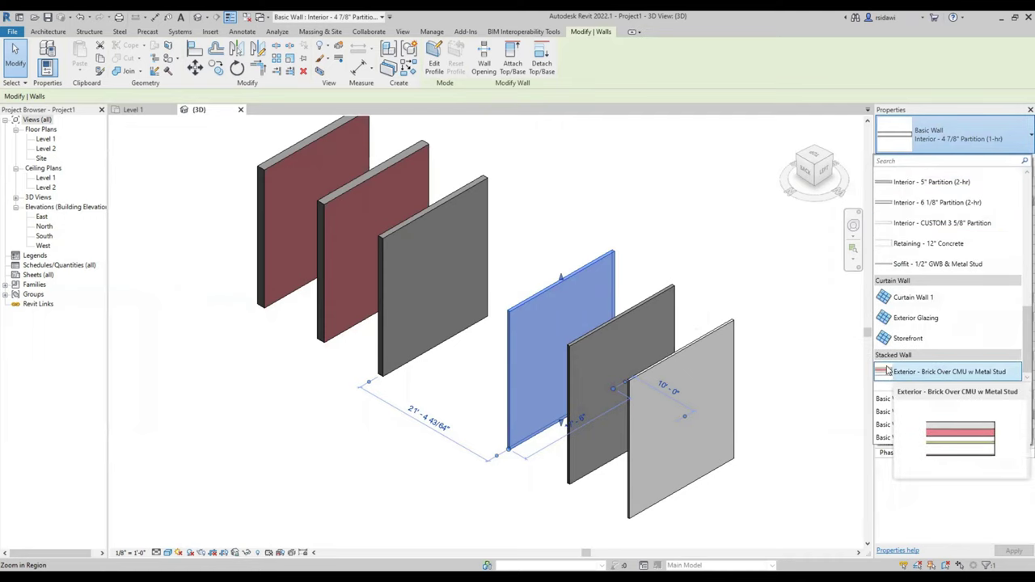
{"action": "mouse_move", "coordinate": [949, 372]}
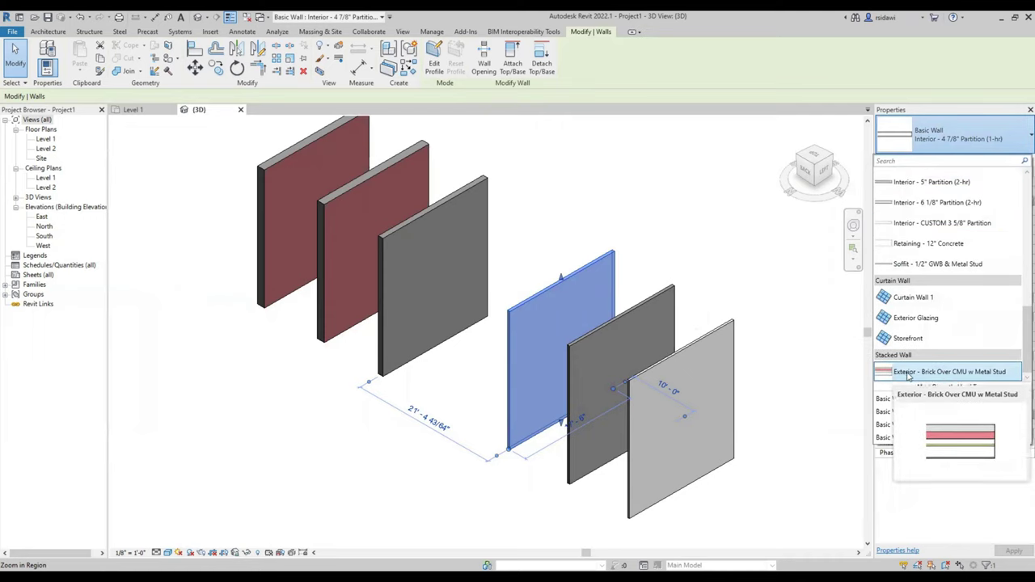
{"action": "left_click", "coordinate": [907, 373]}
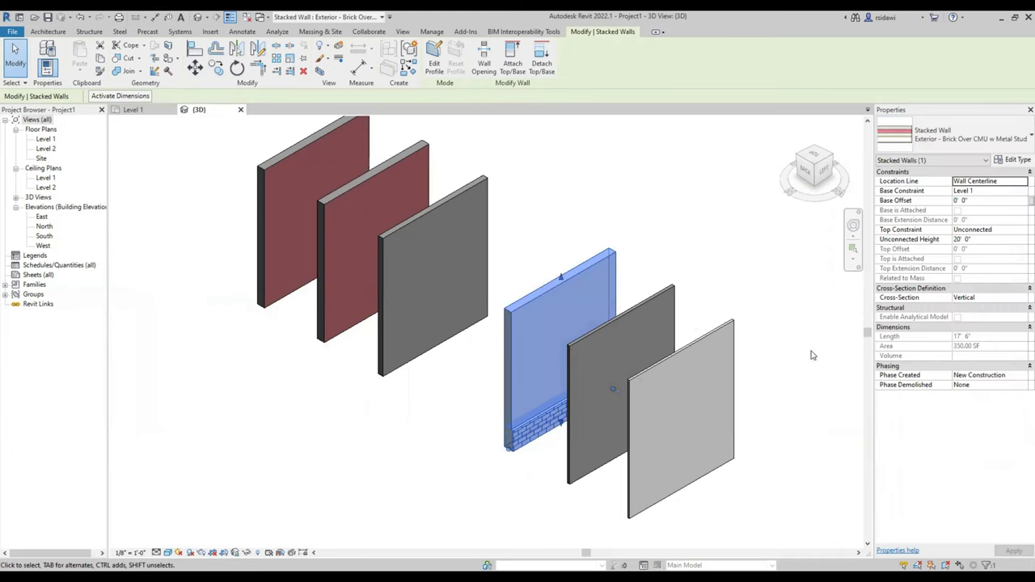
{"action": "left_click", "coordinate": [778, 320]}
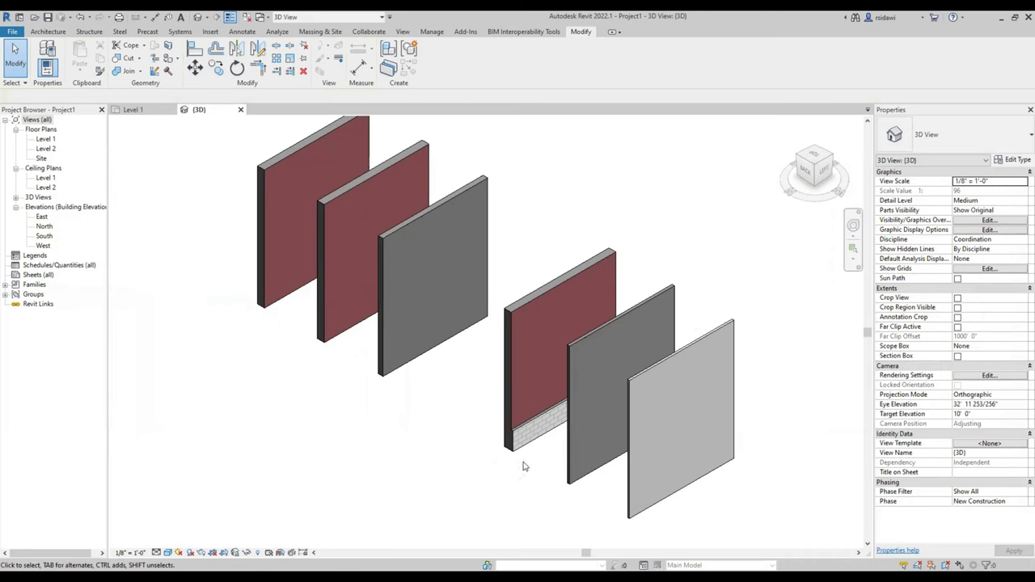
{"action": "left_click", "coordinate": [516, 439]}
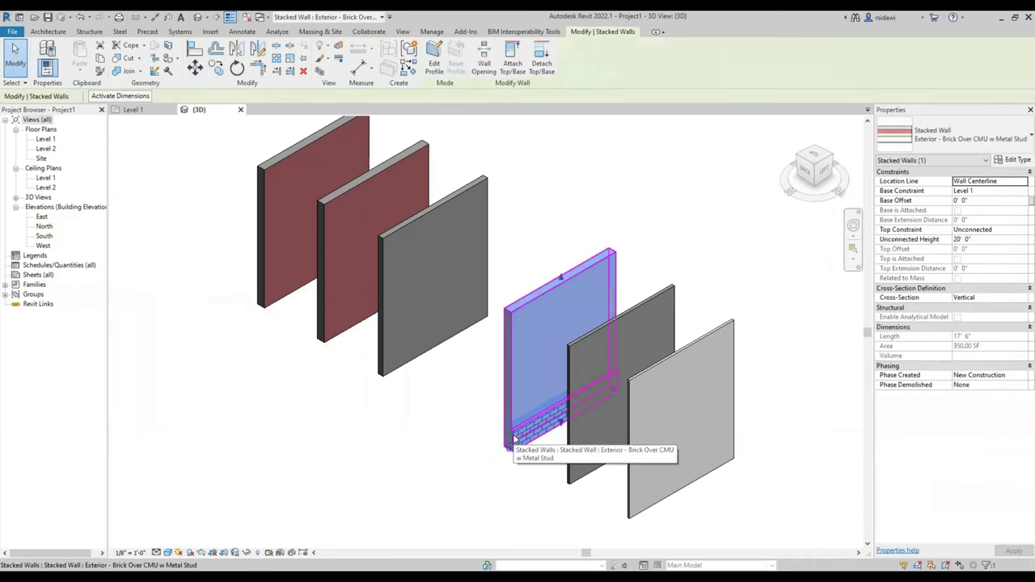
{"action": "left_click", "coordinate": [515, 438]}
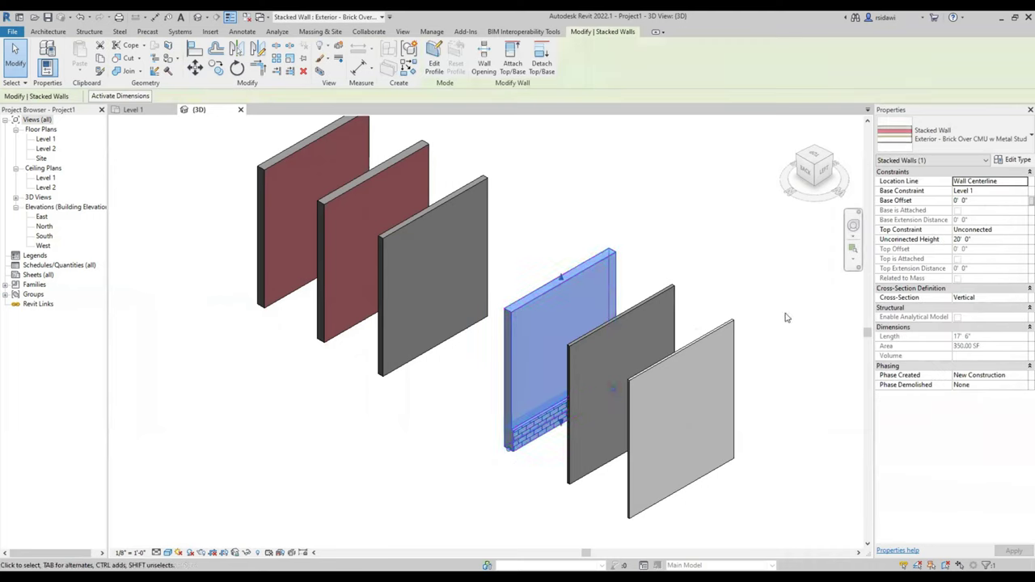
{"action": "left_click", "coordinate": [1012, 160]}
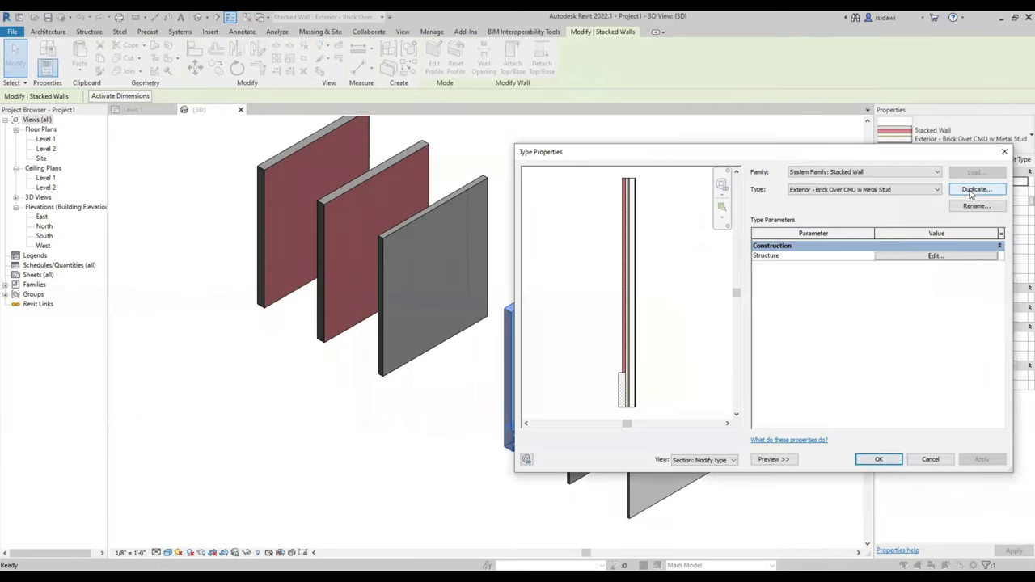
Duplicate the stacked wall type and name it STACKED WALL 01.
{"action": "left_click", "coordinate": [973, 191]}
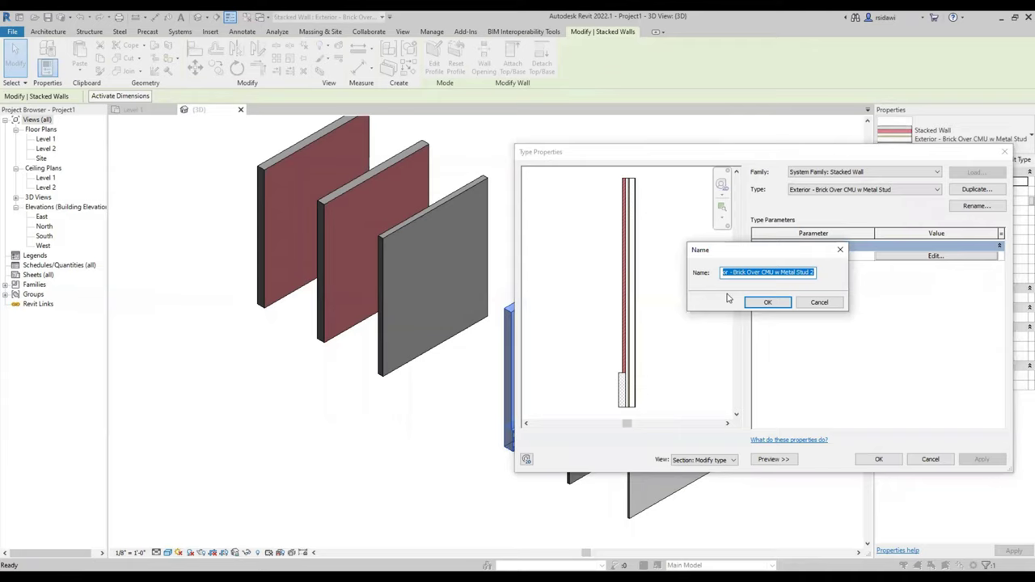
{"action": "type", "text": "STACKED WALL 01"}
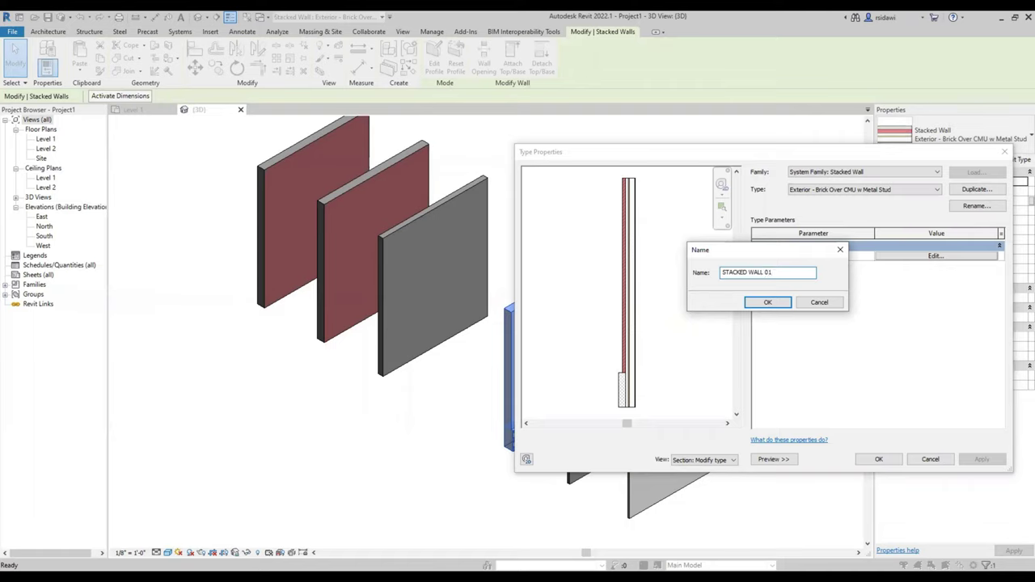
{"action": "double_click", "coordinate": [738, 271]}
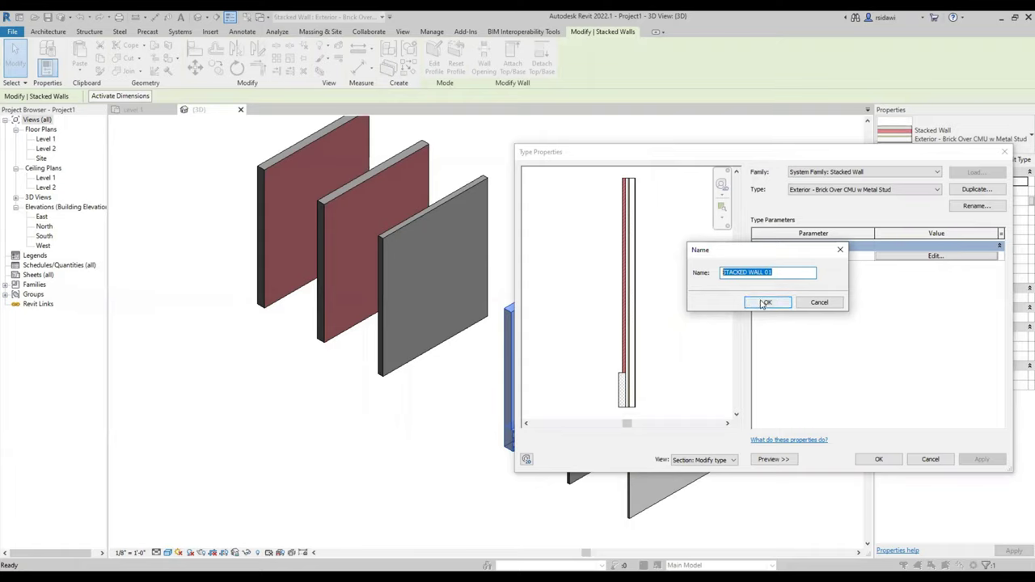
{"action": "left_click", "coordinate": [766, 304]}
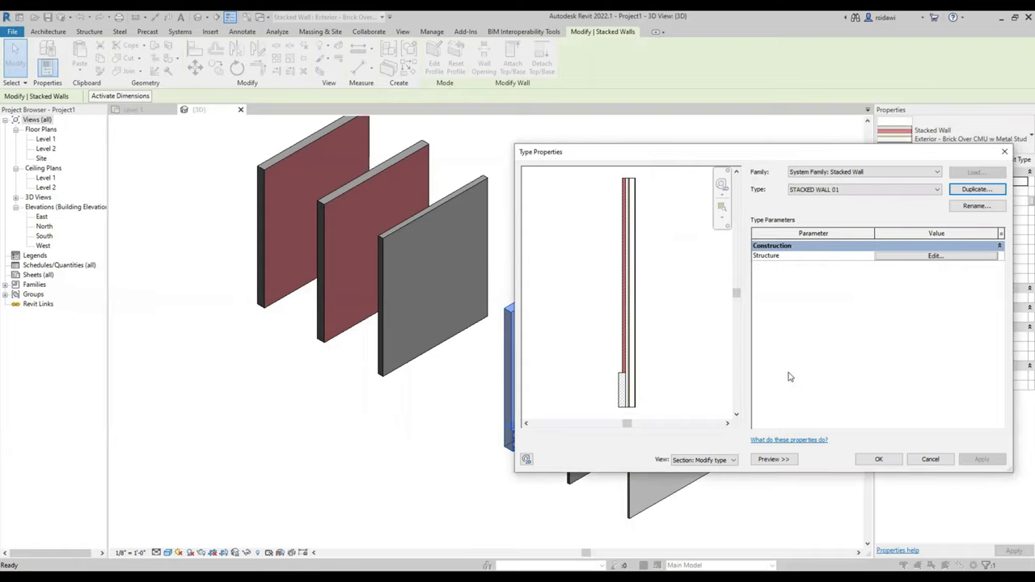
Zoom the section preview to inspect brick over CMU and shift the dialog right.
{"action": "scroll", "coordinate": [627, 421], "scroll_direction": "up", "scroll_amount": 2}
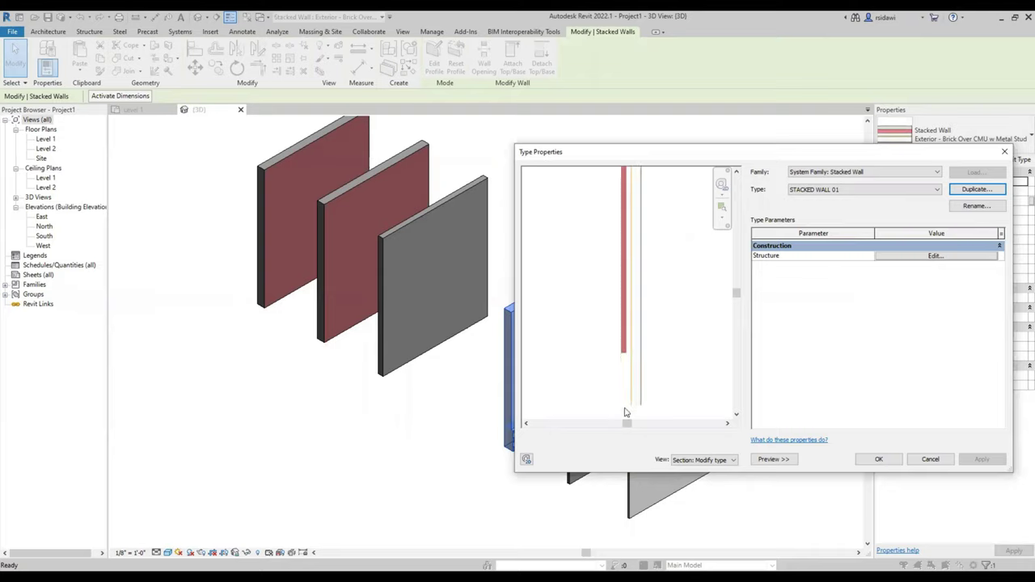
{"action": "scroll", "coordinate": [626, 418], "scroll_direction": "up", "scroll_amount": 2}
{"action": "scroll", "coordinate": [625, 418], "scroll_direction": "down", "scroll_amount": 2}
{"action": "scroll", "coordinate": [621, 411], "scroll_direction": "up", "scroll_amount": 2}
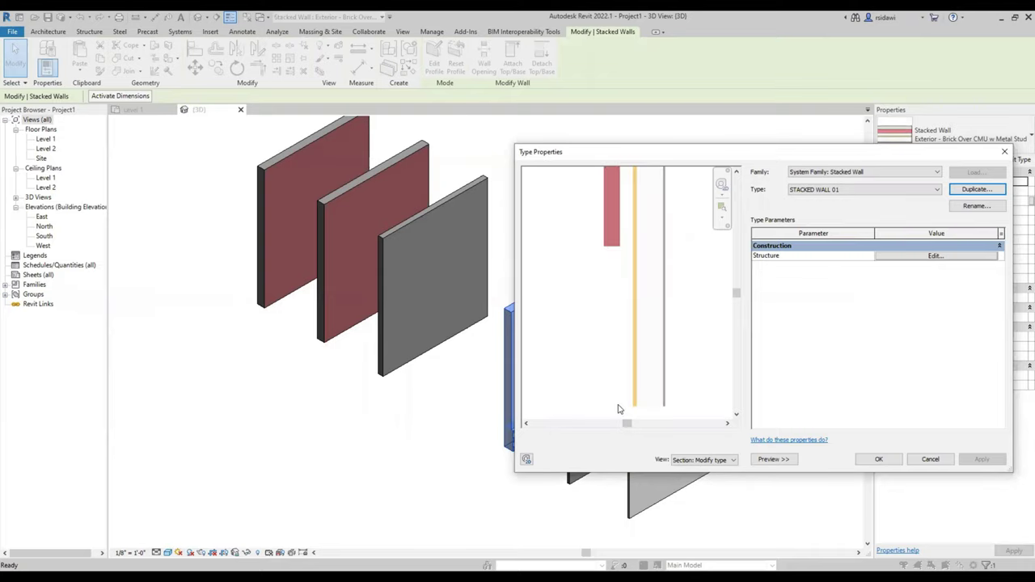
{"action": "scroll", "coordinate": [619, 409], "scroll_direction": "down", "scroll_amount": 2}
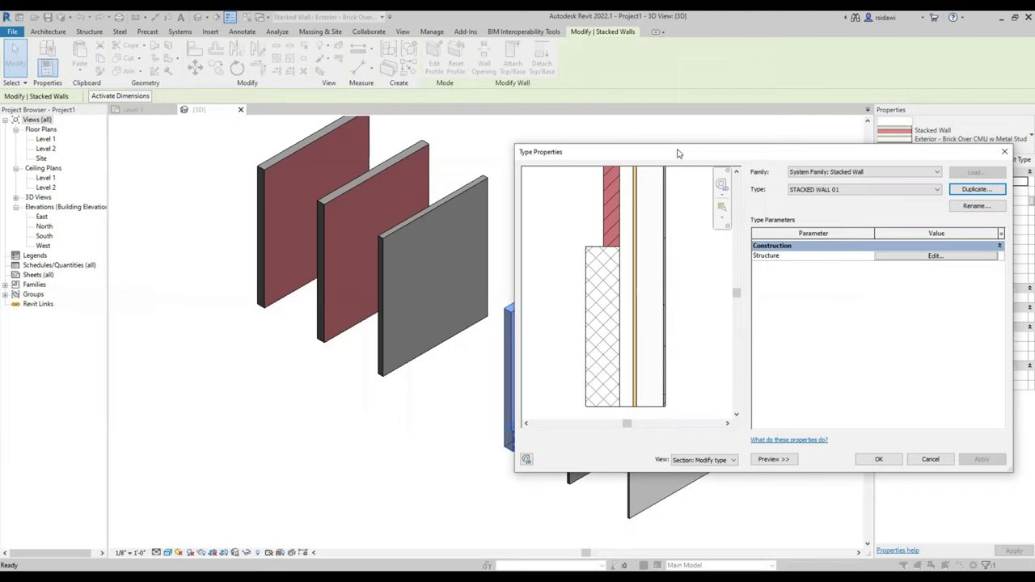
{"action": "left_click_drag", "start_coordinate": [647, 151], "coordinate": [679, 146]}
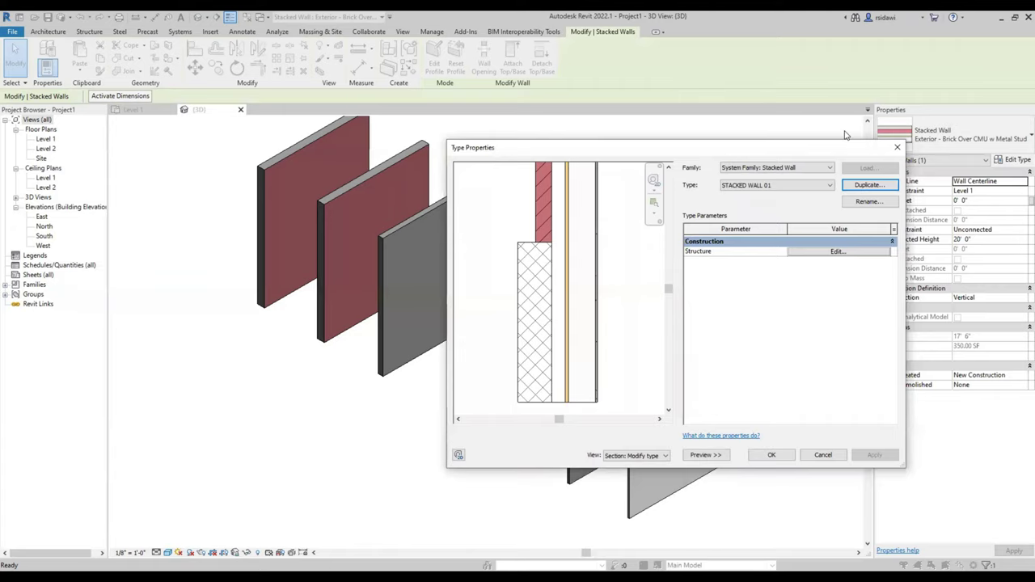
In Edit Assembly, set the lower wall to Interior - 4 7/8" Partition (1-hr).
{"action": "left_click", "coordinate": [837, 252]}
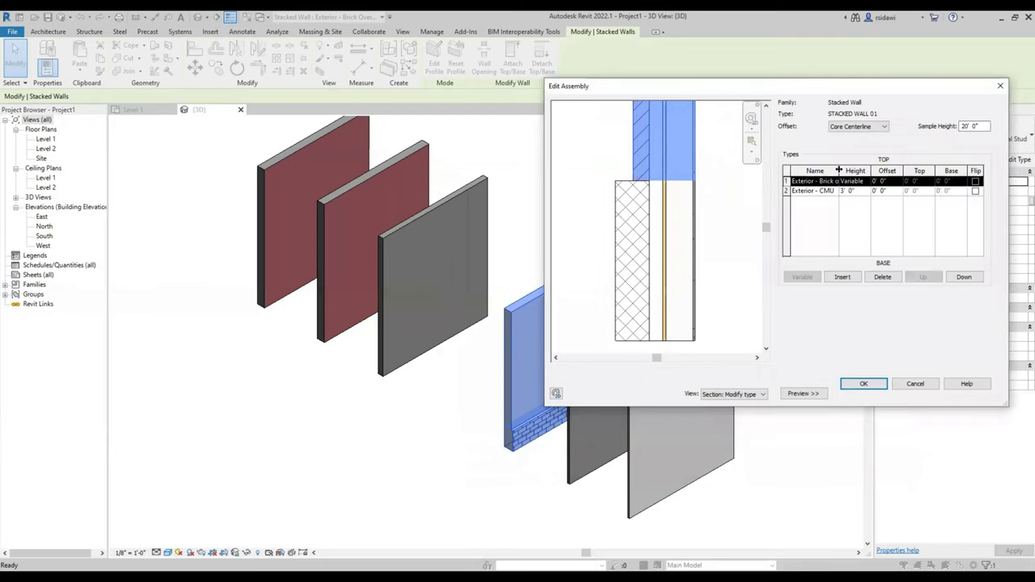
{"action": "left_click_drag", "start_coordinate": [839, 171], "coordinate": [873, 173]}
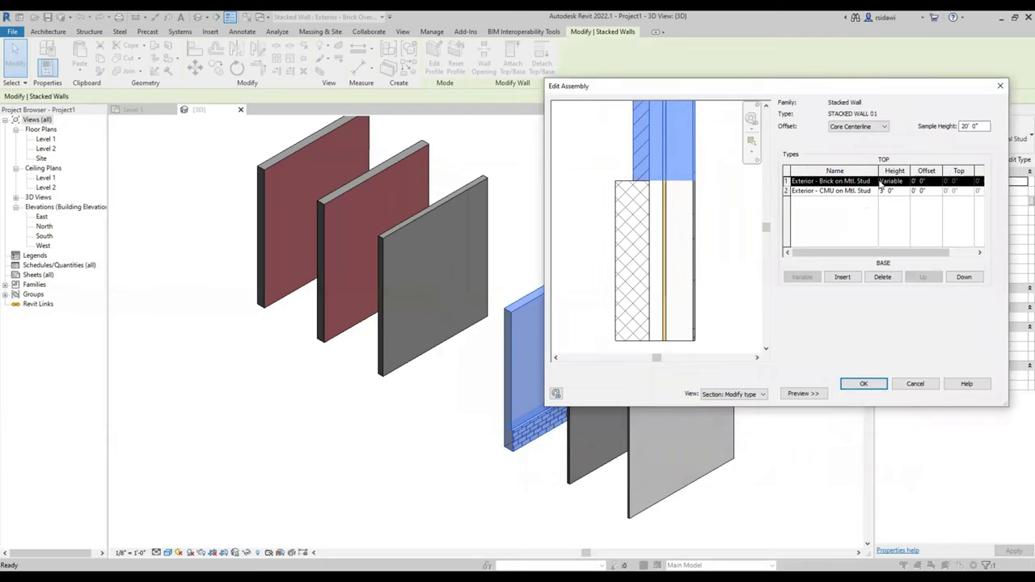
{"action": "left_click", "coordinate": [875, 191]}
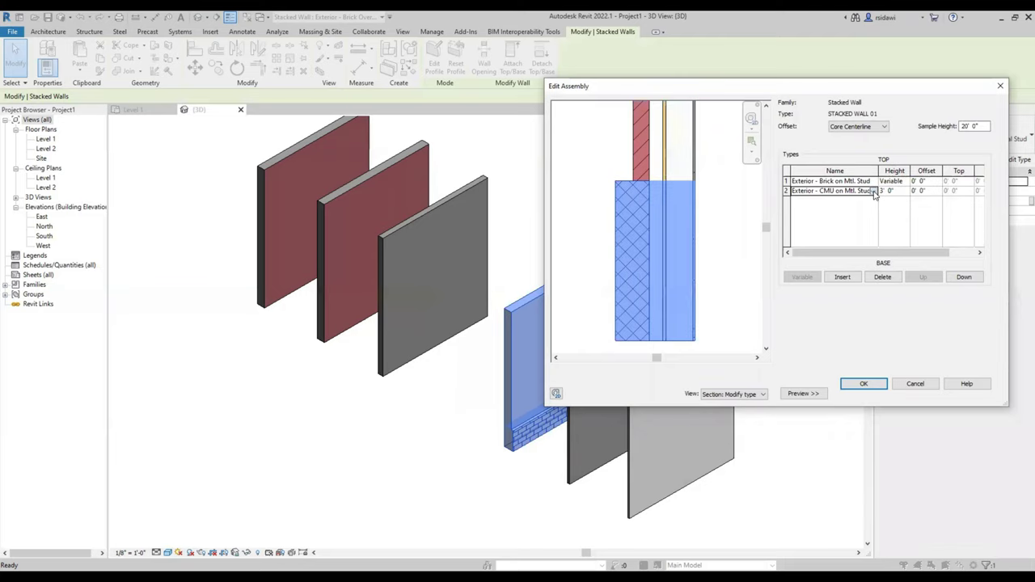
{"action": "left_click", "coordinate": [874, 191]}
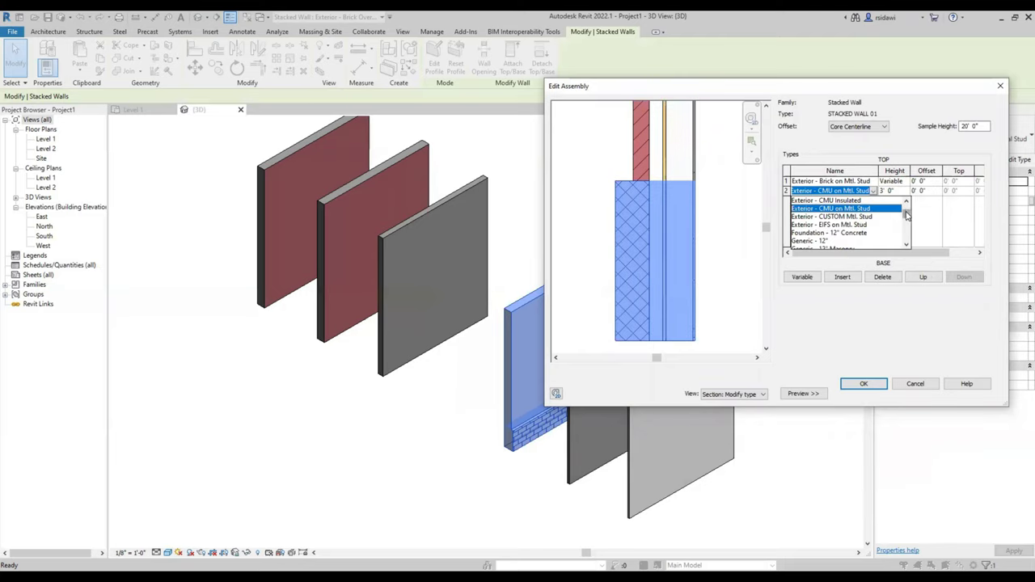
{"action": "mouse_move", "coordinate": [907, 214]}
{"action": "left_mouse_down"}
{"action": "mouse_move", "coordinate": [907, 237]}
{"action": "mouse_move", "coordinate": [908, 228]}
{"action": "left_mouse_up"}
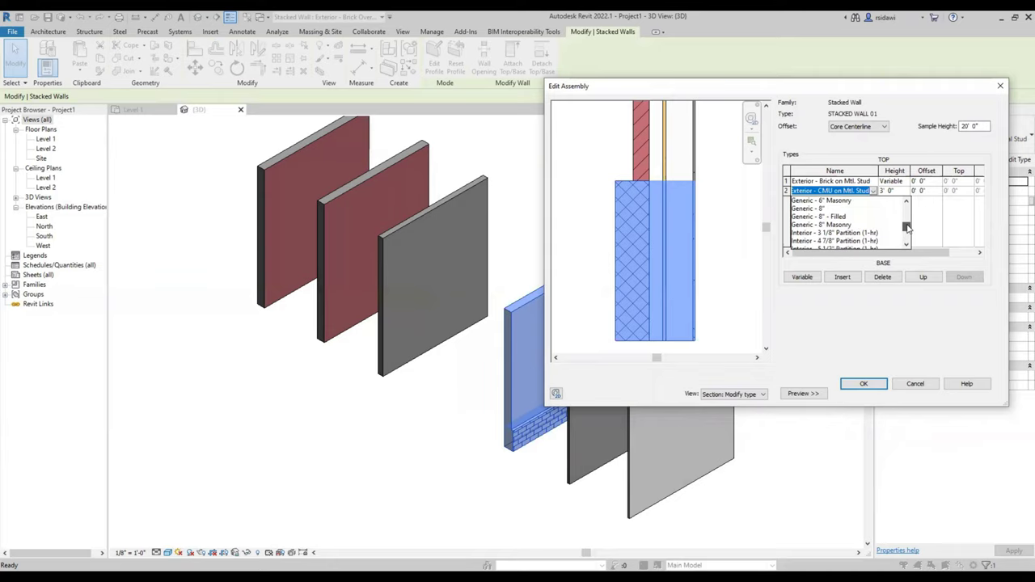
{"action": "left_click", "coordinate": [837, 241]}
Set the upper wall to Interior - CUSTOM 3 5/8" Partition and confirm both dialogs.
{"action": "left_click", "coordinate": [874, 182]}
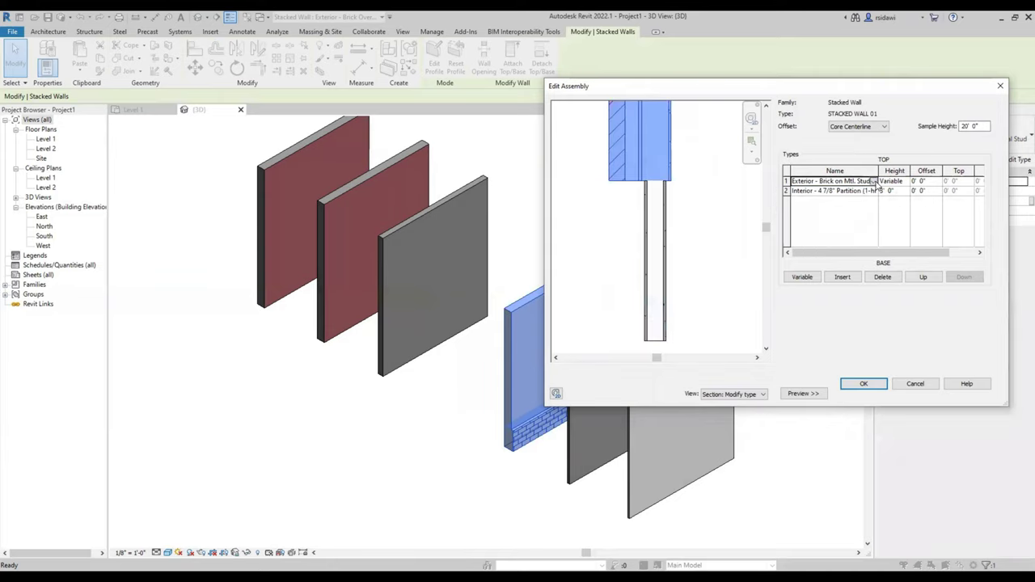
{"action": "left_click", "coordinate": [874, 182]}
{"action": "left_click_drag", "start_coordinate": [908, 202], "coordinate": [908, 207]}
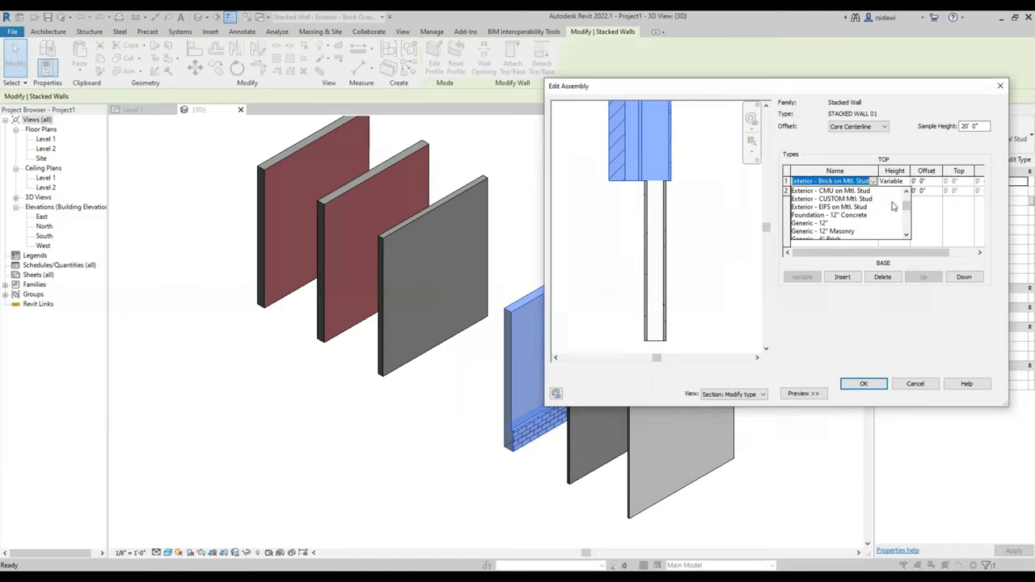
{"action": "scroll", "coordinate": [874, 207], "scroll_direction": "down", "scroll_amount": 2}
{"action": "scroll", "coordinate": [877, 209], "scroll_direction": "down", "scroll_amount": 1}
{"action": "scroll", "coordinate": [880, 211], "scroll_direction": "down", "scroll_amount": 2}
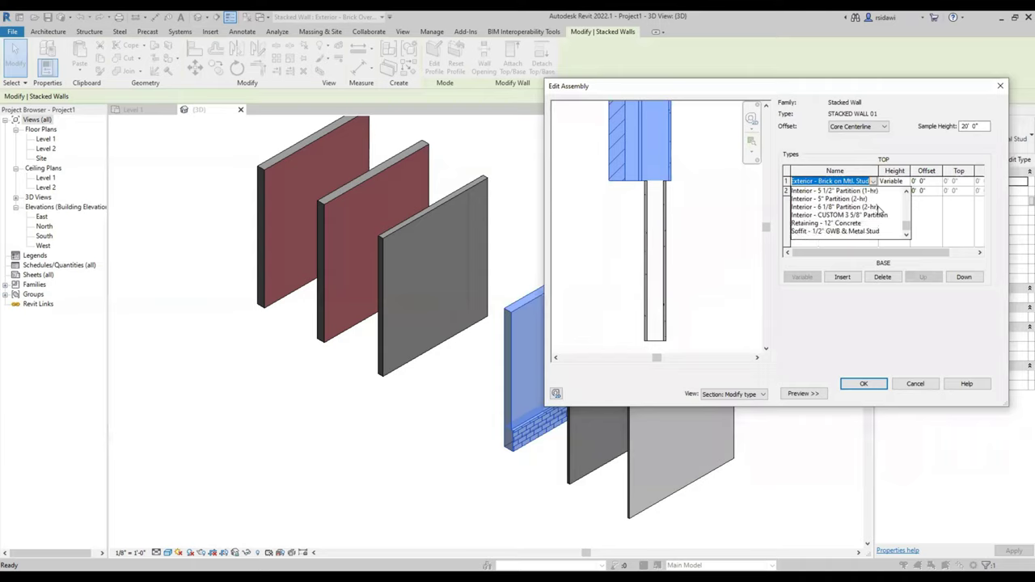
{"action": "left_click", "coordinate": [854, 215]}
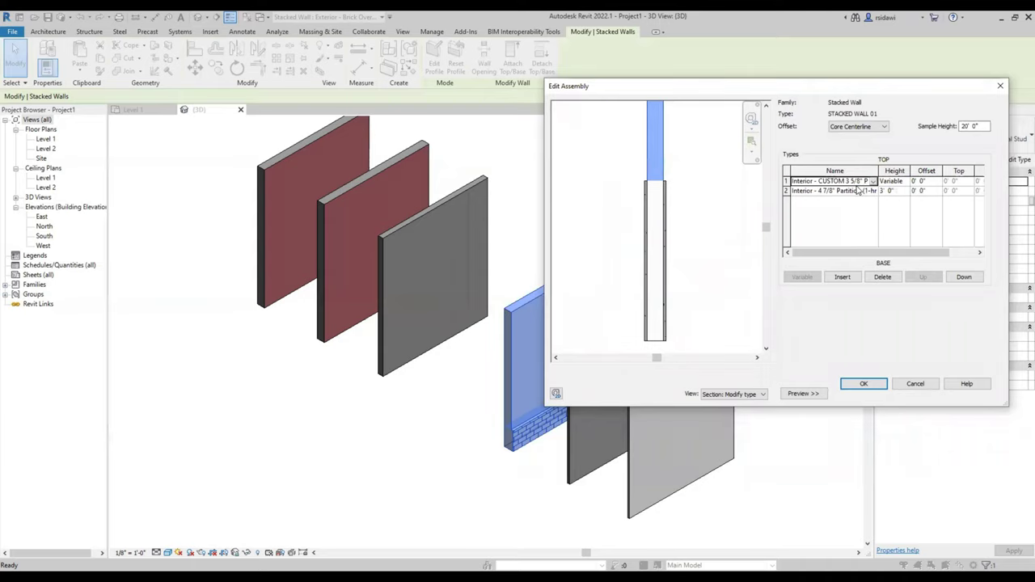
{"action": "left_click", "coordinate": [857, 382]}
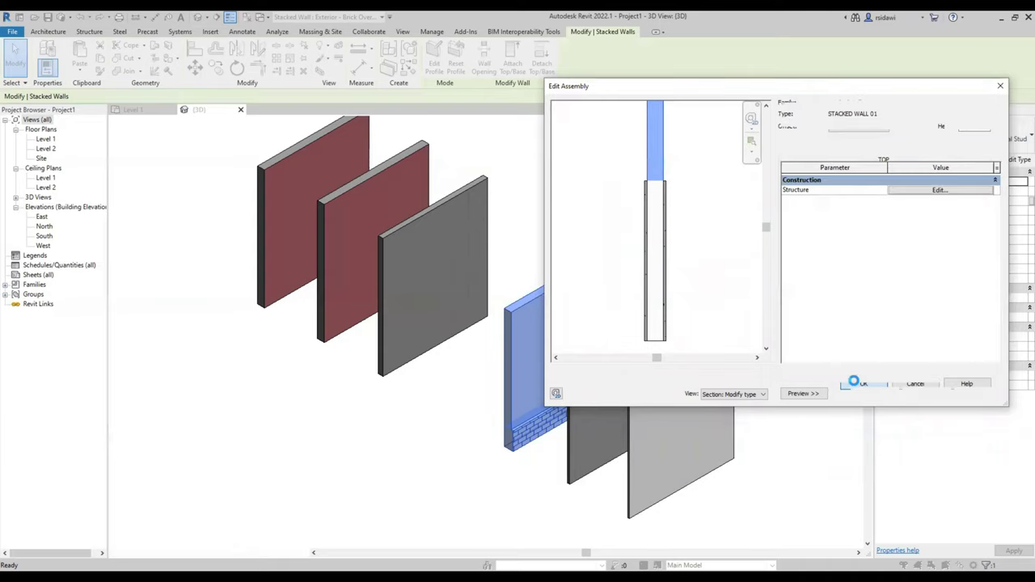
{"action": "left_click", "coordinate": [867, 393]}
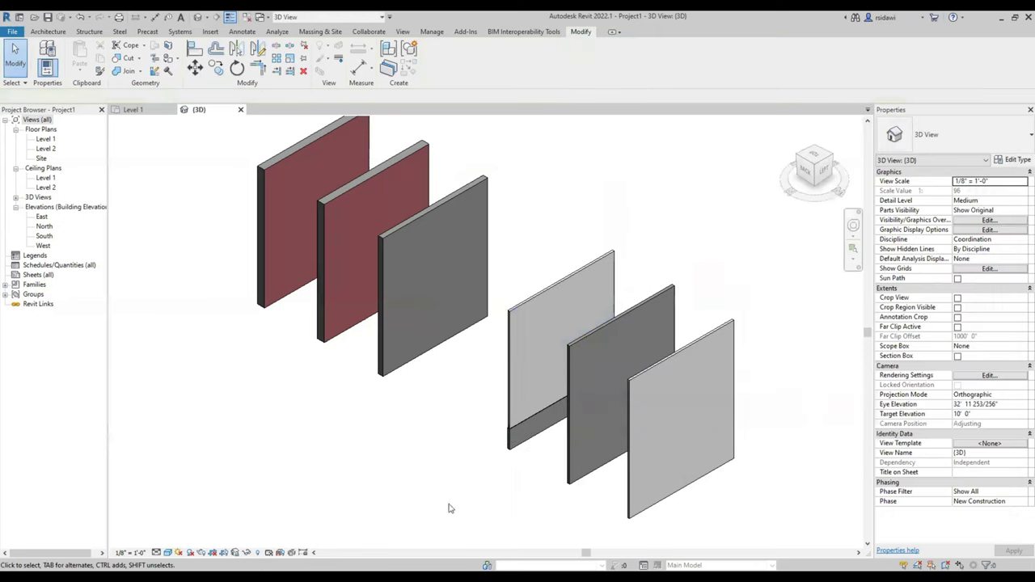
Zoom in and set the 3D view's detail level to Fine.
{"action": "scroll", "coordinate": [513, 453], "scroll_direction": "up", "scroll_amount": 3}
{"action": "scroll", "coordinate": [524, 386], "scroll_direction": "up", "scroll_amount": 3}
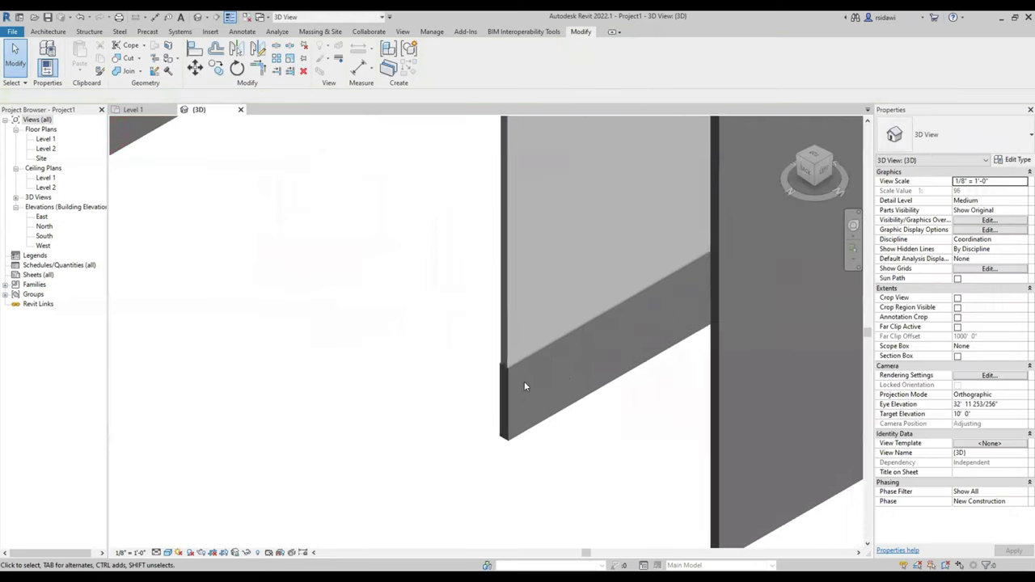
{"action": "scroll", "coordinate": [524, 385], "scroll_direction": "up", "scroll_amount": 2}
{"action": "scroll", "coordinate": [531, 450], "scroll_direction": "up", "scroll_amount": 1}
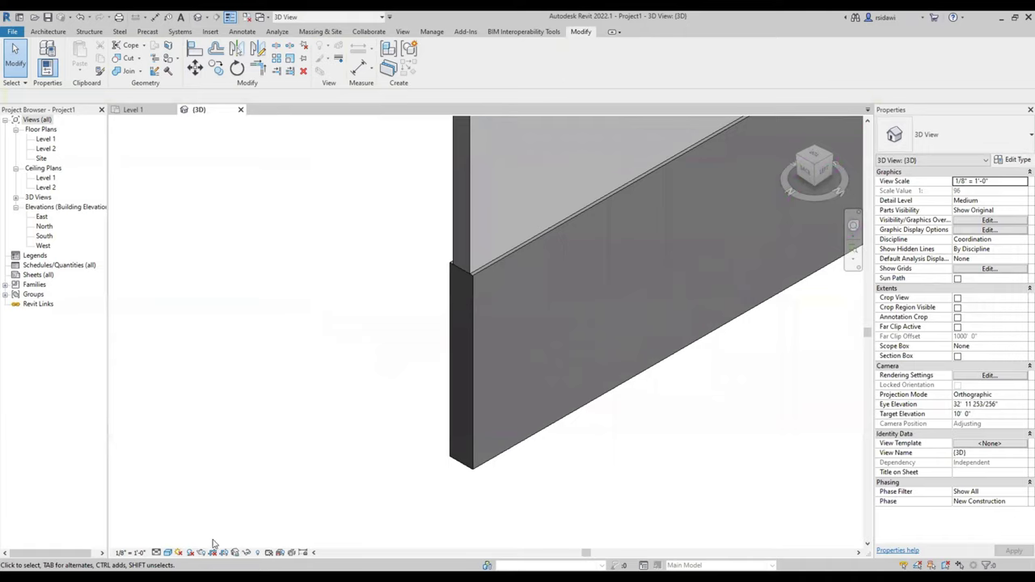
{"action": "left_click", "coordinate": [159, 553]}
{"action": "left_click", "coordinate": [167, 547]}
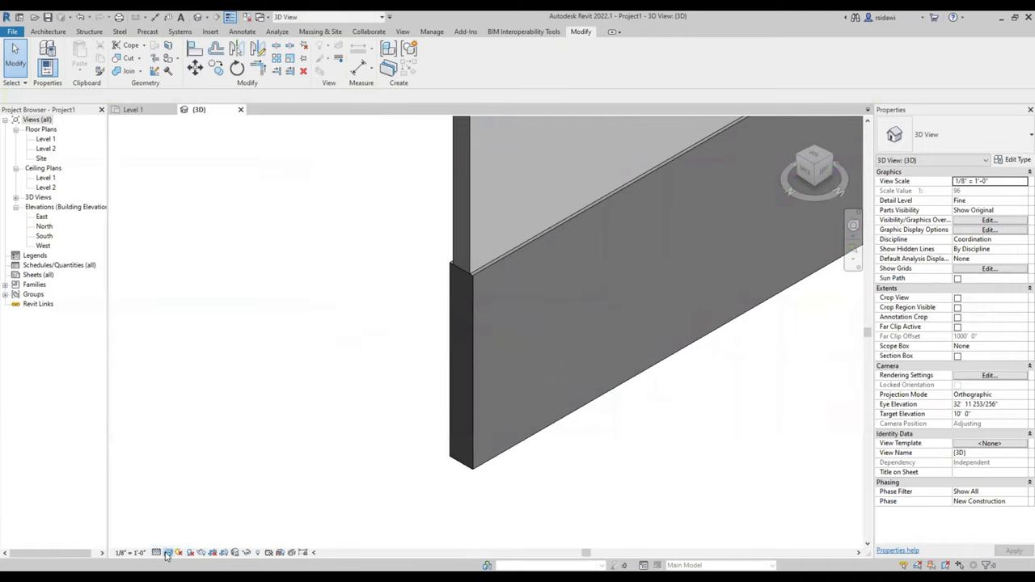
Try Hidden Line style and review the shadow settings in Graphic Display Options.
{"action": "left_click", "coordinate": [167, 553]}
{"action": "left_click", "coordinate": [180, 511]}
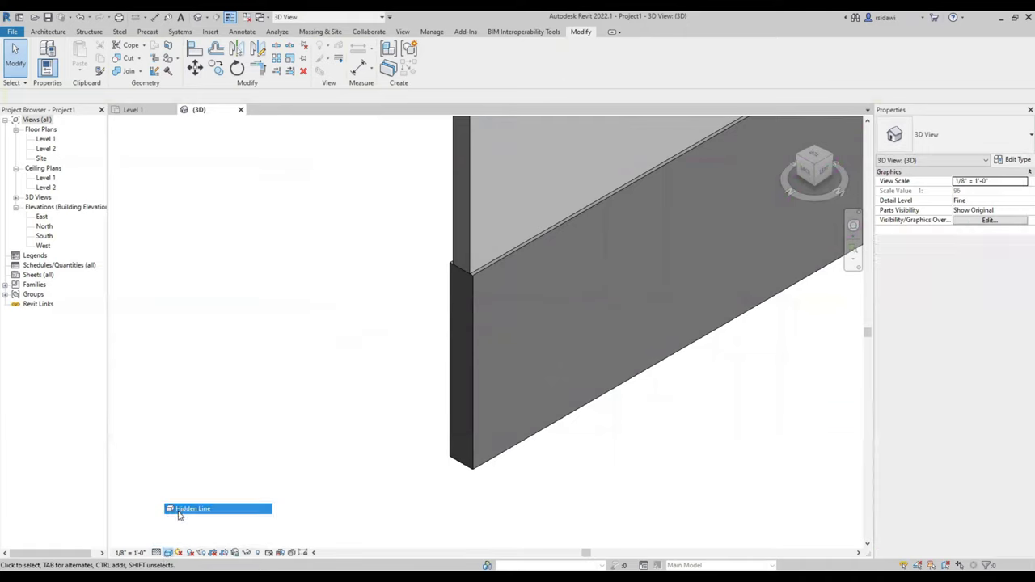
{"action": "left_click", "coordinate": [168, 553]}
{"action": "left_click", "coordinate": [198, 483]}
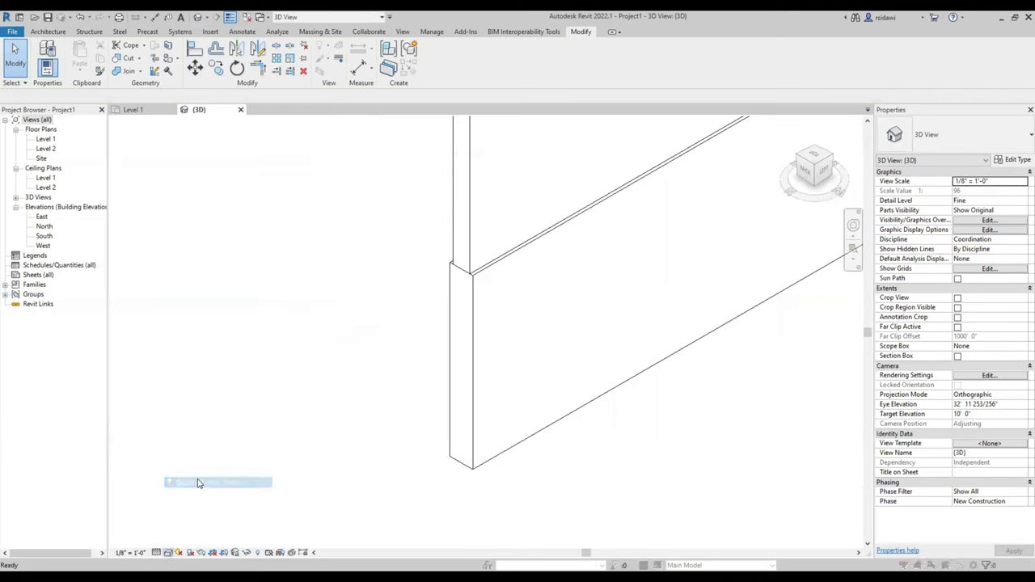
{"action": "left_click", "coordinate": [507, 288]}
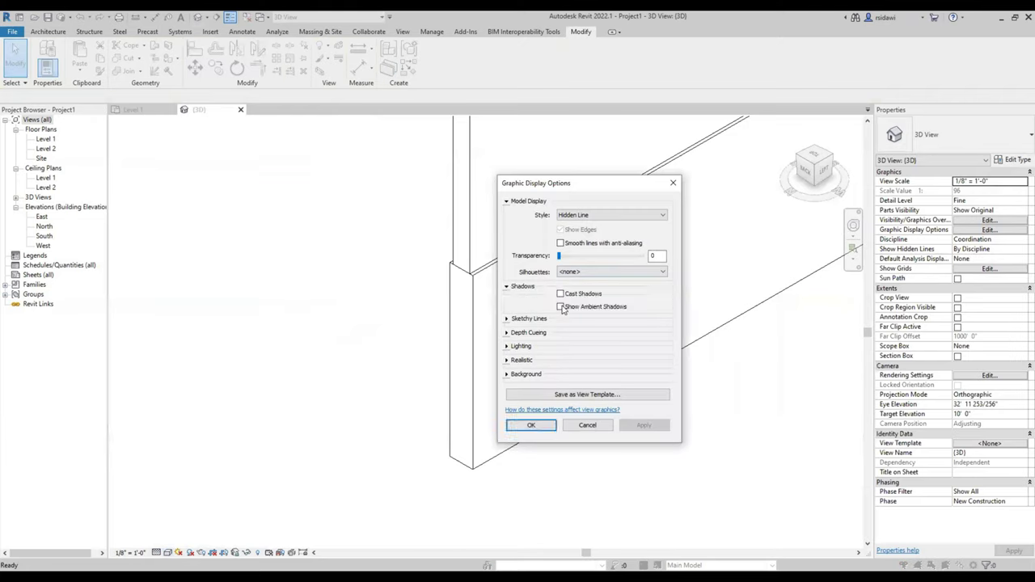
{"action": "left_click", "coordinate": [537, 427]}
Return the visual style to Shaded and select the stacked wall with the base band.
{"action": "scroll", "coordinate": [487, 292], "scroll_direction": "up", "scroll_amount": 3}
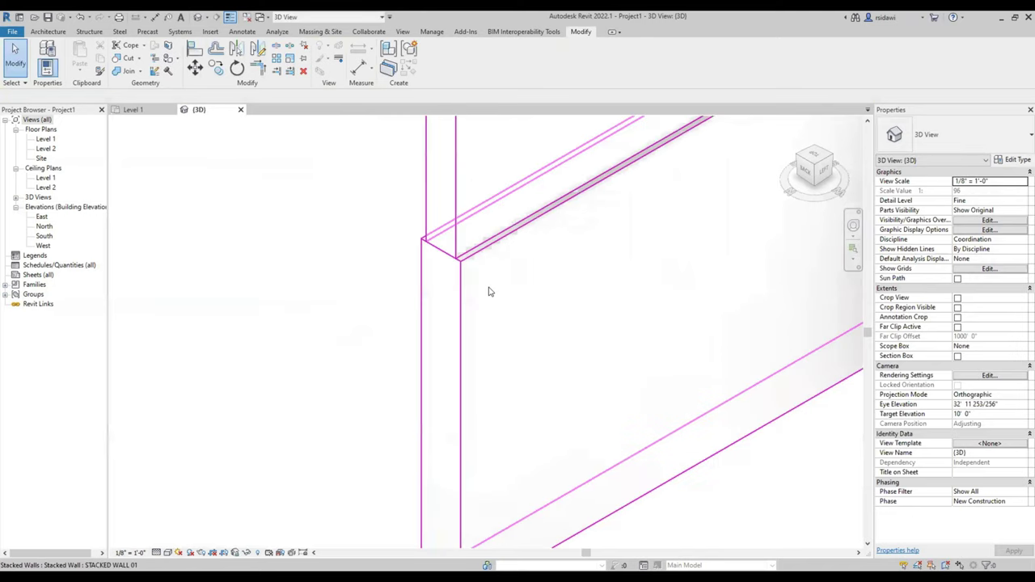
{"action": "scroll", "coordinate": [450, 305], "scroll_direction": "down", "scroll_amount": 2}
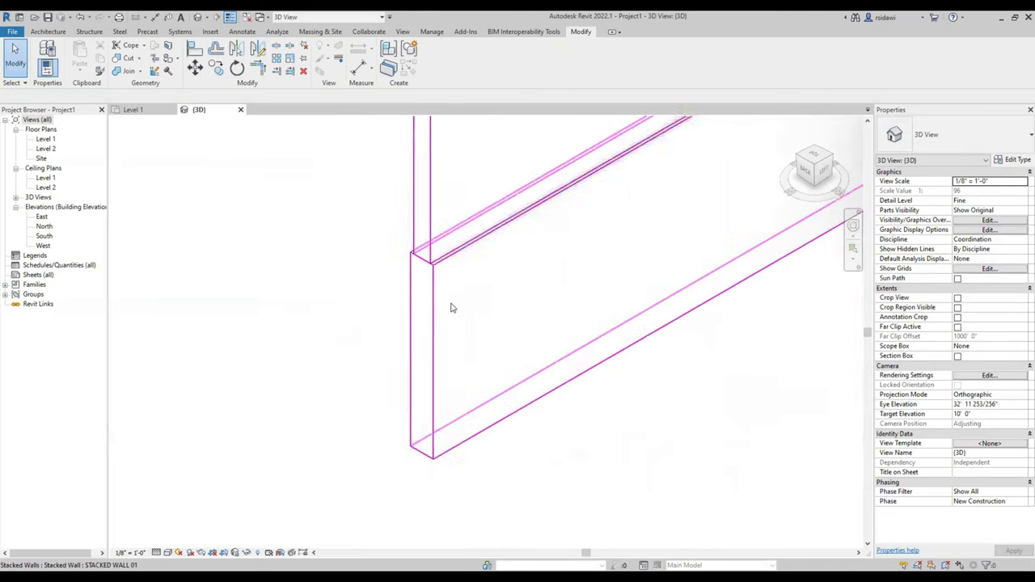
{"action": "scroll", "coordinate": [478, 358], "scroll_direction": "down", "scroll_amount": 3}
{"action": "scroll", "coordinate": [478, 351], "scroll_direction": "down", "scroll_amount": 3}
{"action": "scroll", "coordinate": [515, 398], "scroll_direction": "down", "scroll_amount": 2}
{"action": "scroll", "coordinate": [514, 398], "scroll_direction": "down", "scroll_amount": 2}
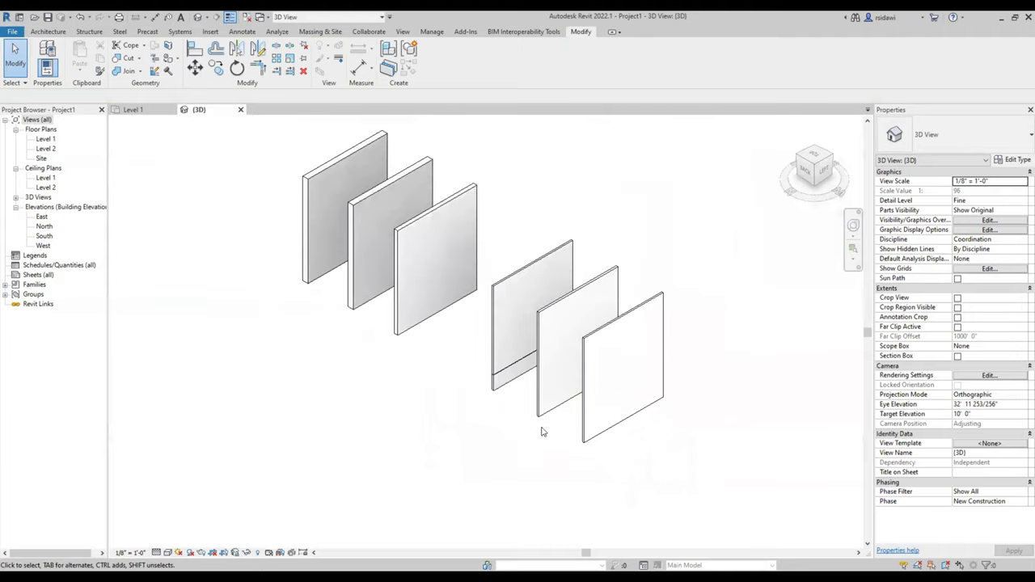
{"action": "scroll", "coordinate": [455, 389], "scroll_direction": "down", "scroll_amount": 1}
{"action": "scroll", "coordinate": [502, 328], "scroll_direction": "up", "scroll_amount": 1}
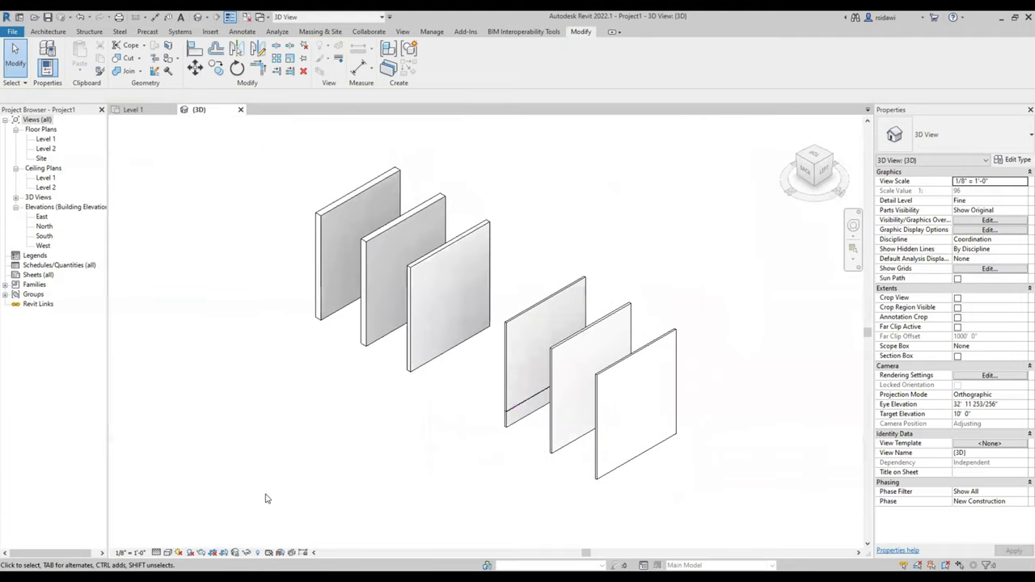
{"action": "left_click", "coordinate": [168, 553]}
{"action": "left_click", "coordinate": [176, 520]}
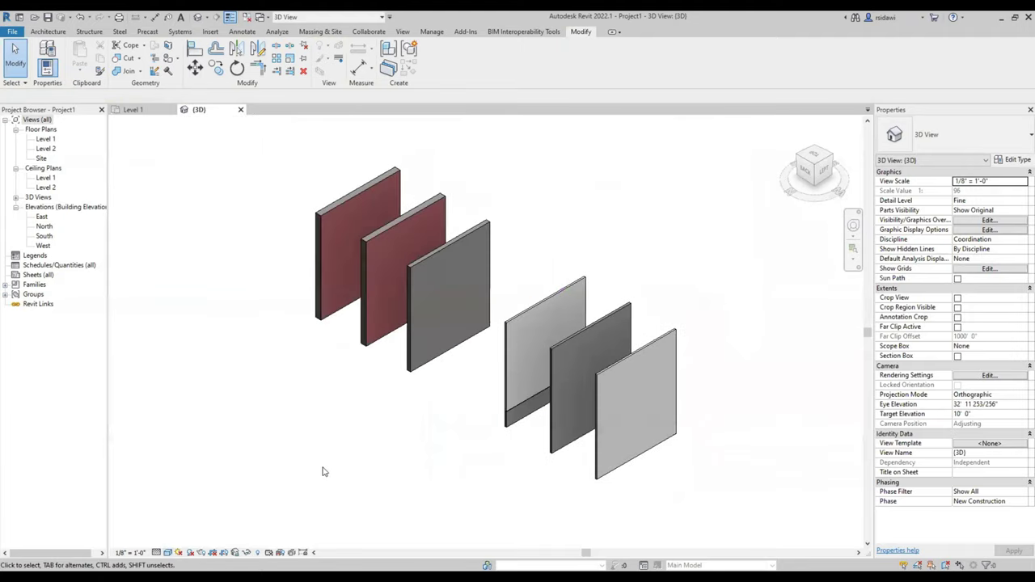
{"action": "scroll", "coordinate": [462, 394], "scroll_direction": "up", "scroll_amount": 1}
{"action": "scroll", "coordinate": [461, 393], "scroll_direction": "up", "scroll_amount": 1}
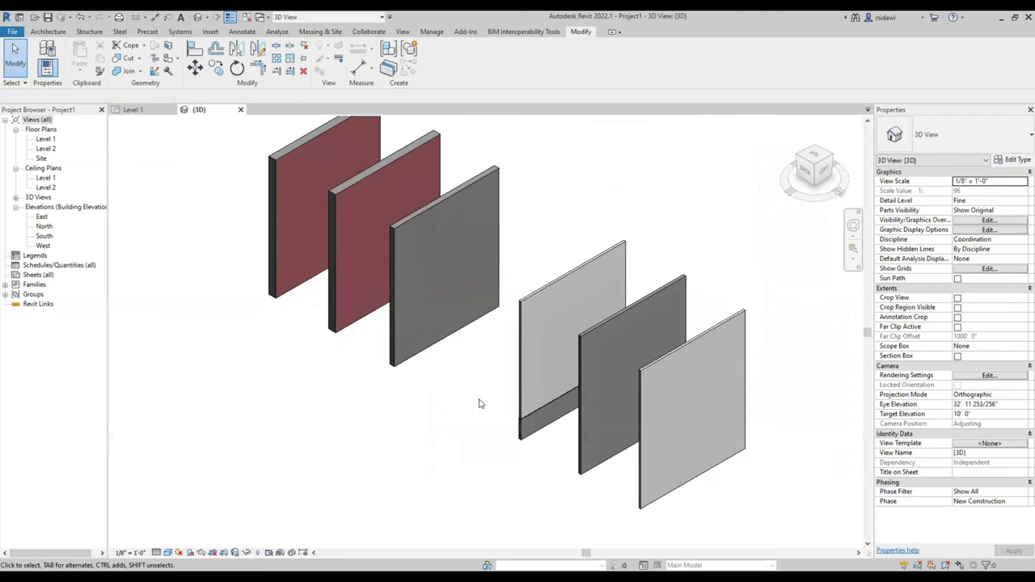
{"action": "left_click", "coordinate": [562, 368]}
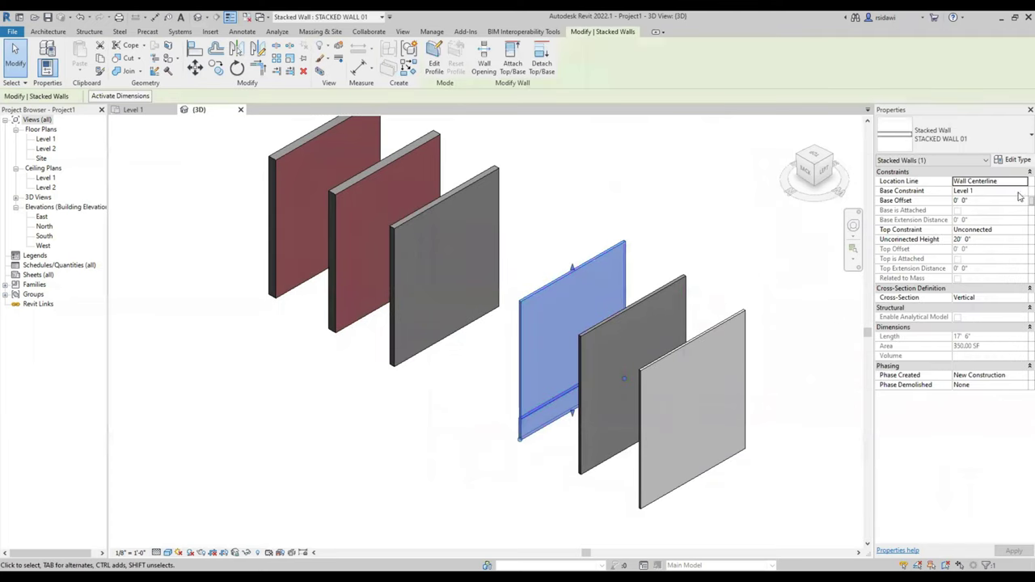
Set the base wall height of STACKED WALL 01 to 9' in its assembly and apply.
{"action": "left_click", "coordinate": [1018, 161]}
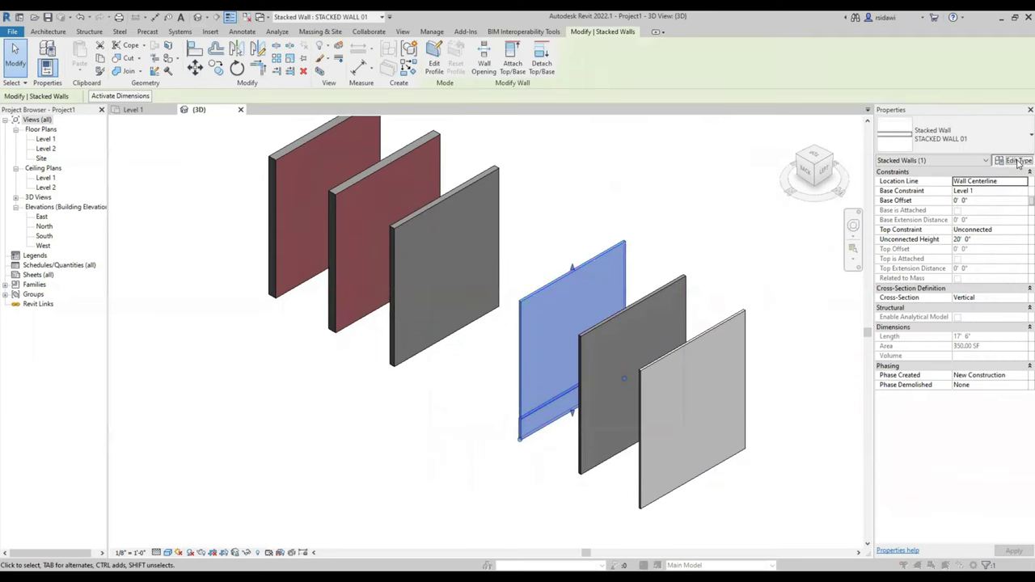
{"action": "left_click", "coordinate": [918, 194]}
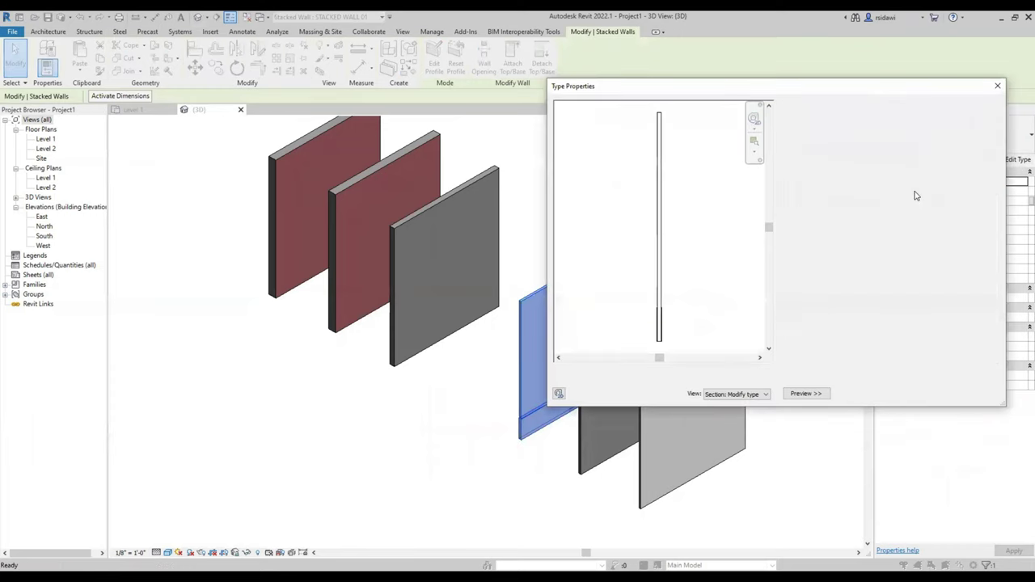
{"action": "left_click", "coordinate": [867, 191]}
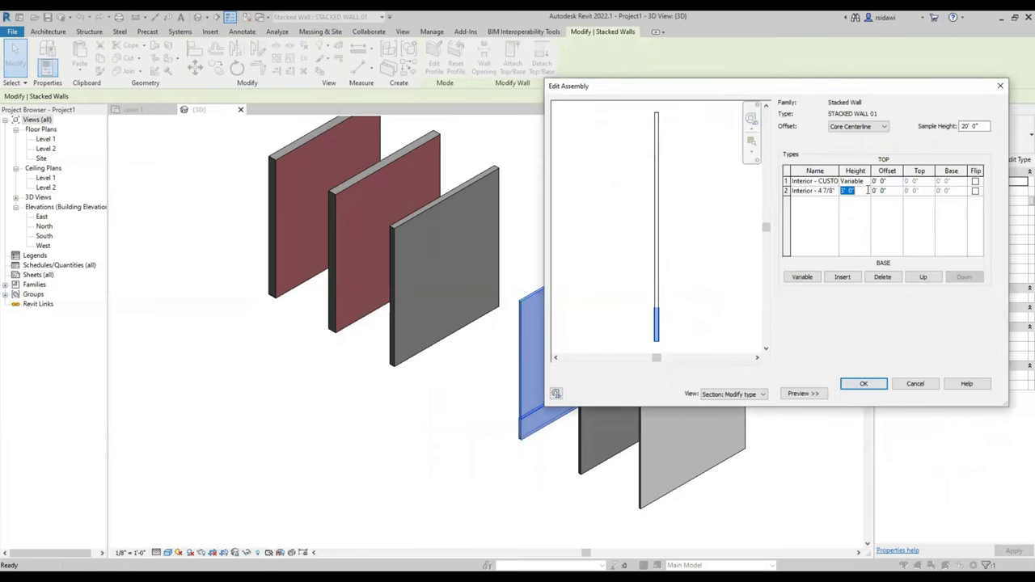
{"action": "type", "text": "9"}
{"action": "key", "text": "Tab"}
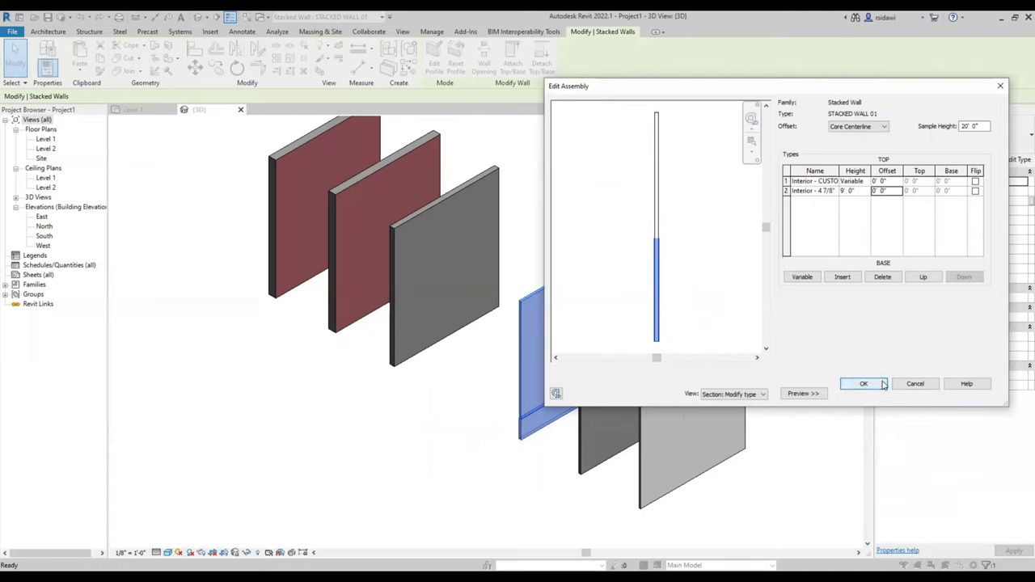
{"action": "left_click", "coordinate": [864, 384]}
{"action": "left_click", "coordinate": [860, 396]}
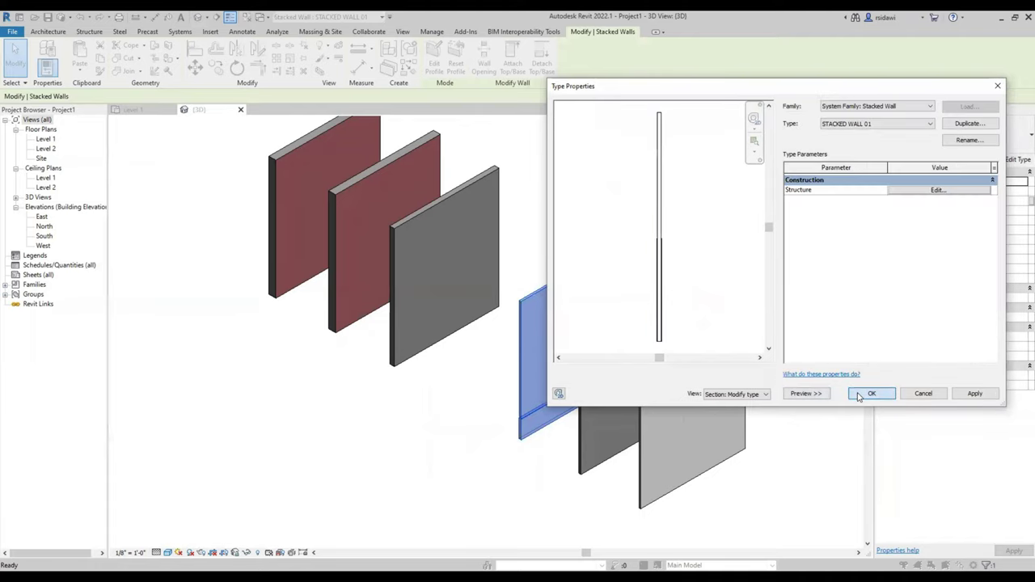
Reselect the stacked wall, cancel Attach Top/Base, and select the first red brick wall.
{"action": "left_click", "coordinate": [539, 446]}
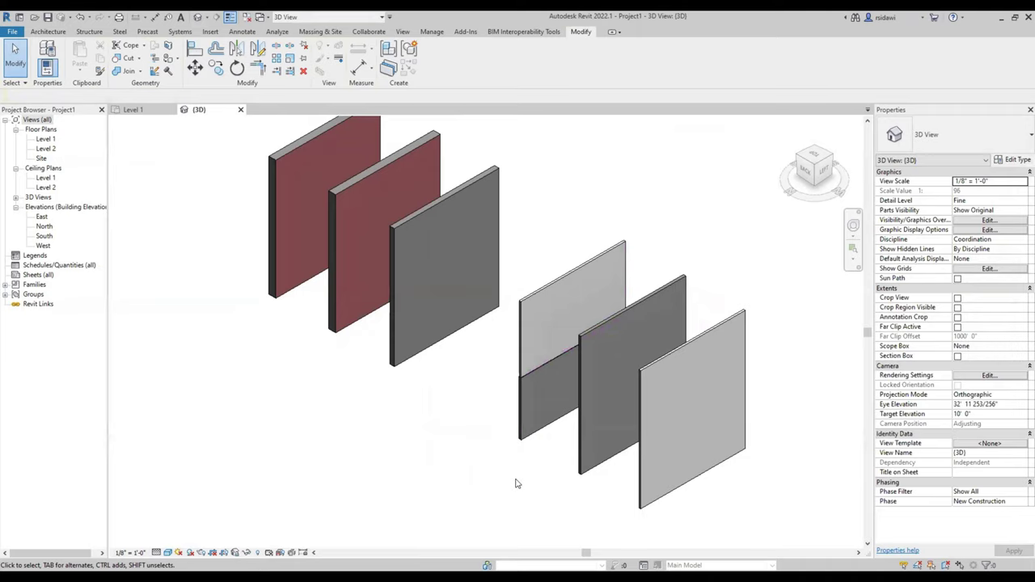
{"action": "left_click", "coordinate": [533, 315]}
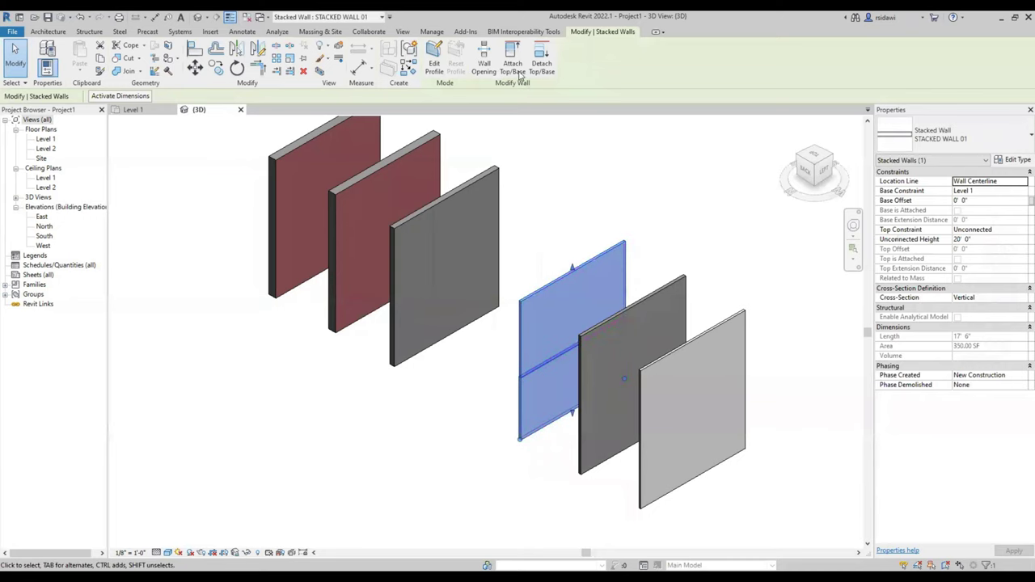
{"action": "left_click", "coordinate": [514, 65]}
{"action": "key", "text": "Escape"}
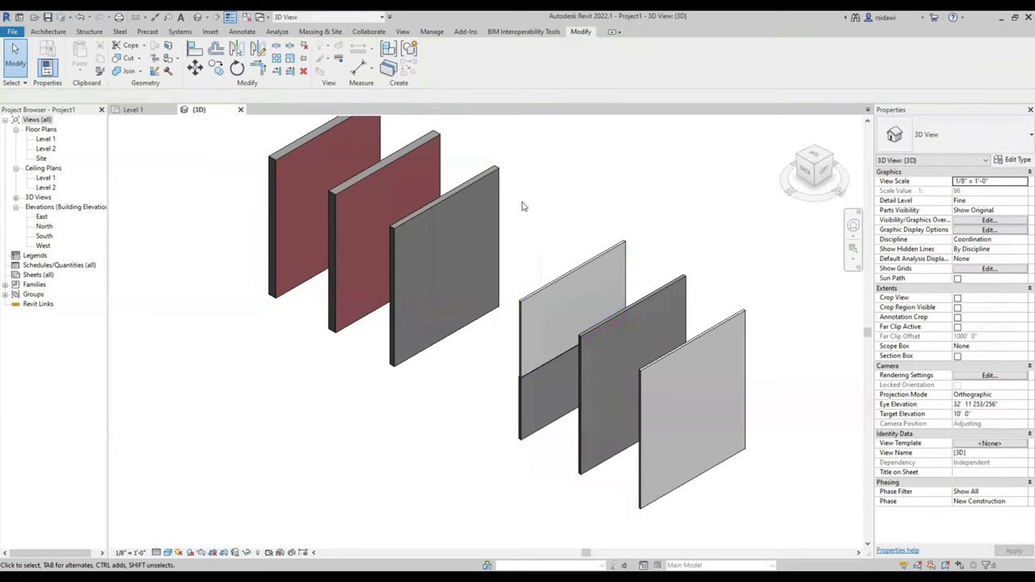
{"action": "scroll", "coordinate": [416, 441], "scroll_direction": "down", "scroll_amount": 2}
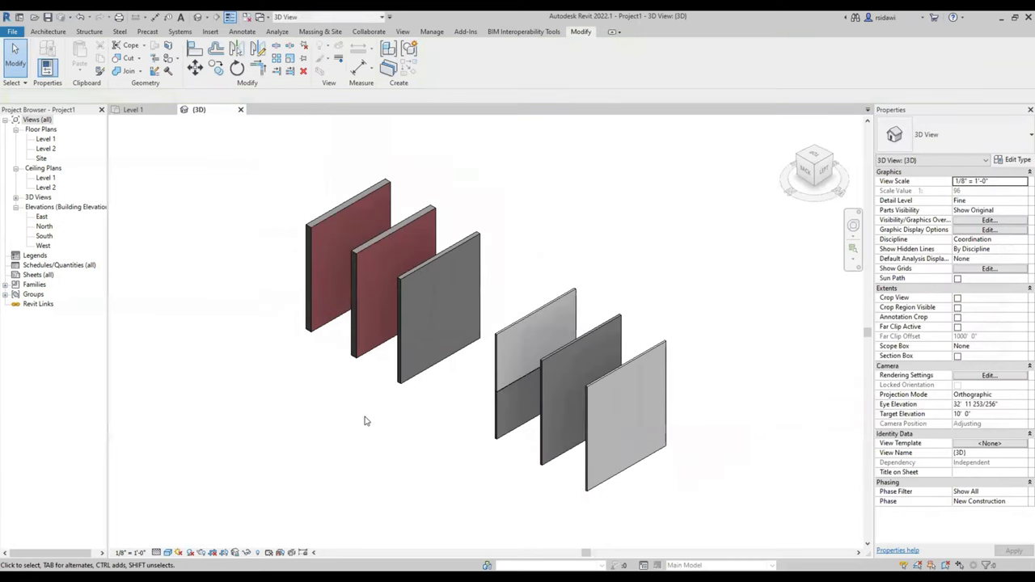
{"action": "left_click", "coordinate": [315, 328]}
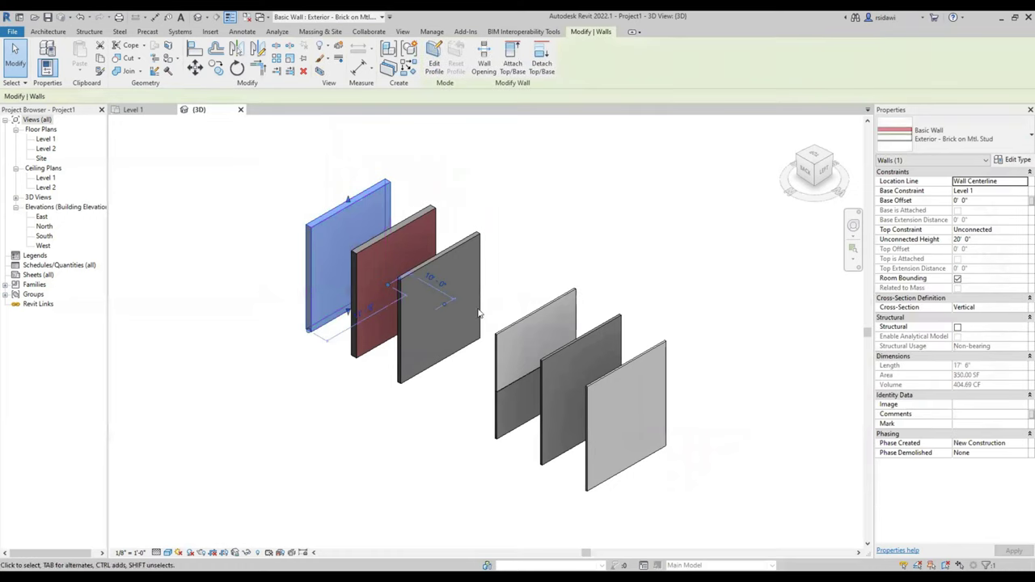
Apply Stacked Wall: Exterior - Brick Over CMU w Metal Stud to the first red brick wall and reselect it.
{"action": "left_click", "coordinate": [988, 140]}
{"action": "scroll", "coordinate": [1007, 335], "scroll_direction": "down", "scroll_amount": 5}
{"action": "scroll", "coordinate": [1007, 335], "scroll_direction": "down", "scroll_amount": 1}
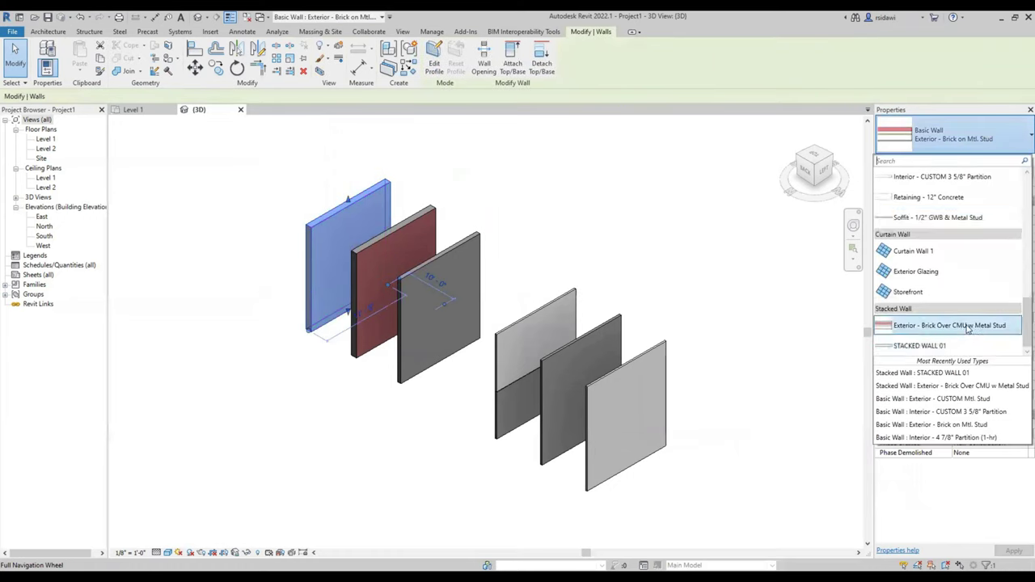
{"action": "mouse_move", "coordinate": [949, 325]}
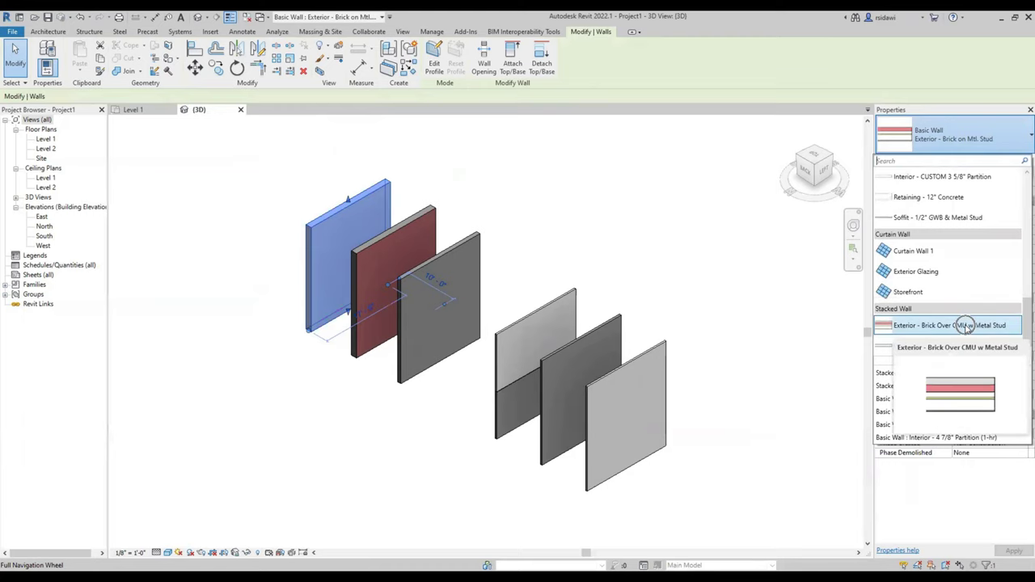
{"action": "left_click", "coordinate": [967, 326]}
{"action": "left_click", "coordinate": [511, 249]}
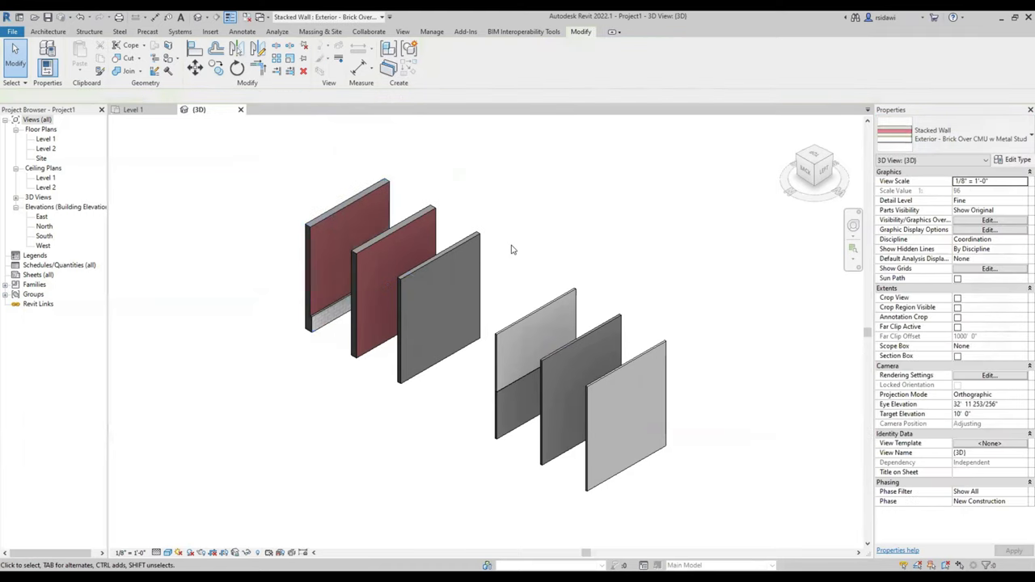
{"action": "left_click", "coordinate": [315, 314]}
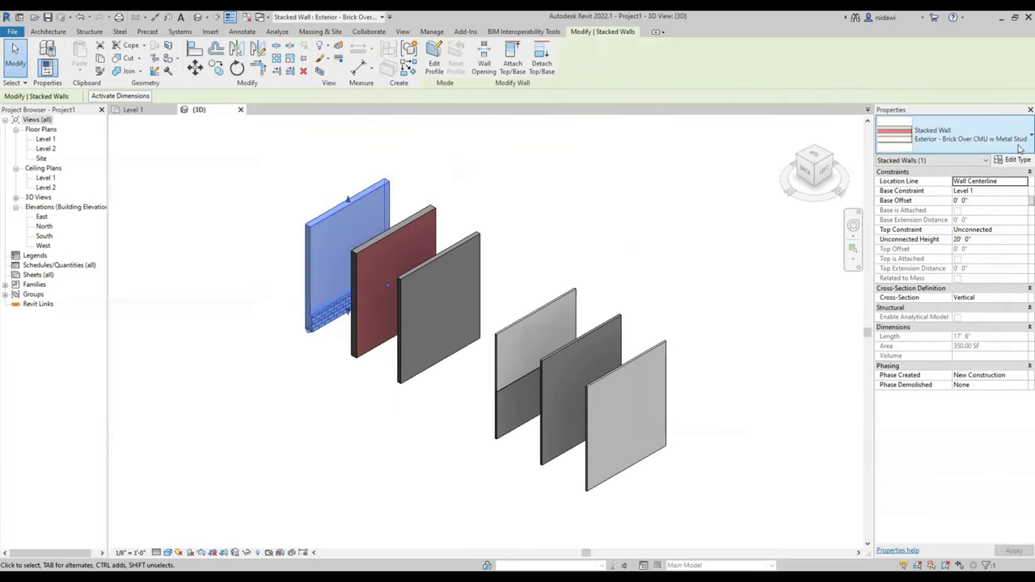
Duplicate the stacked type as STACKED WALL 02 and open its Structure assembly.
{"action": "left_click", "coordinate": [1016, 160]}
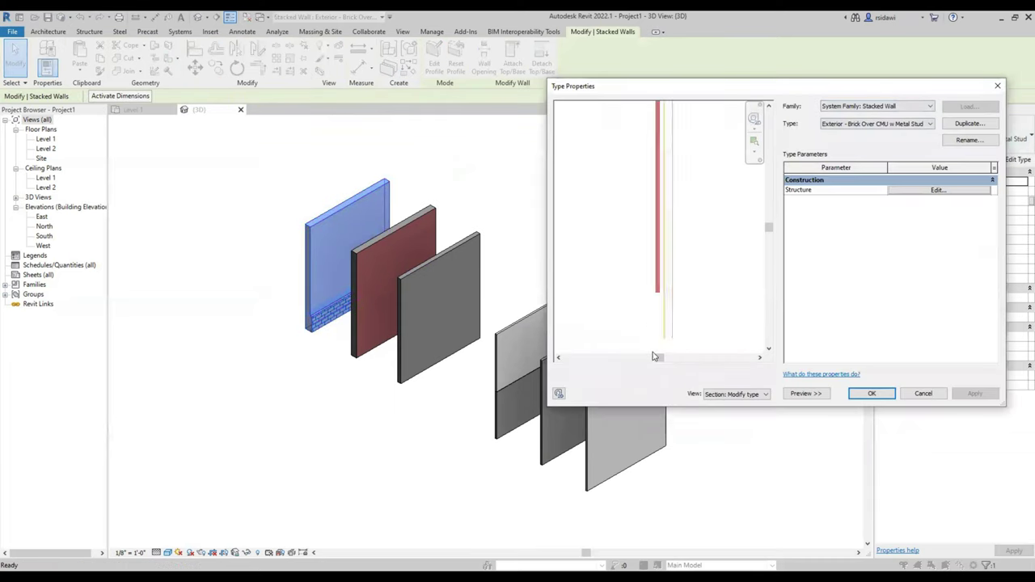
{"action": "left_click", "coordinate": [969, 126]}
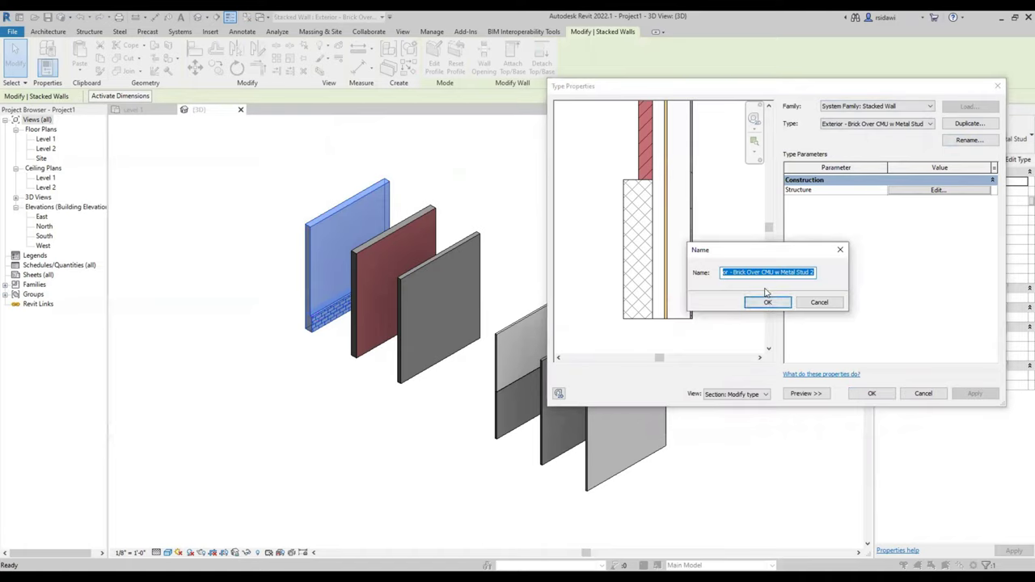
{"action": "type", "text": "STACKED WALL 01"}
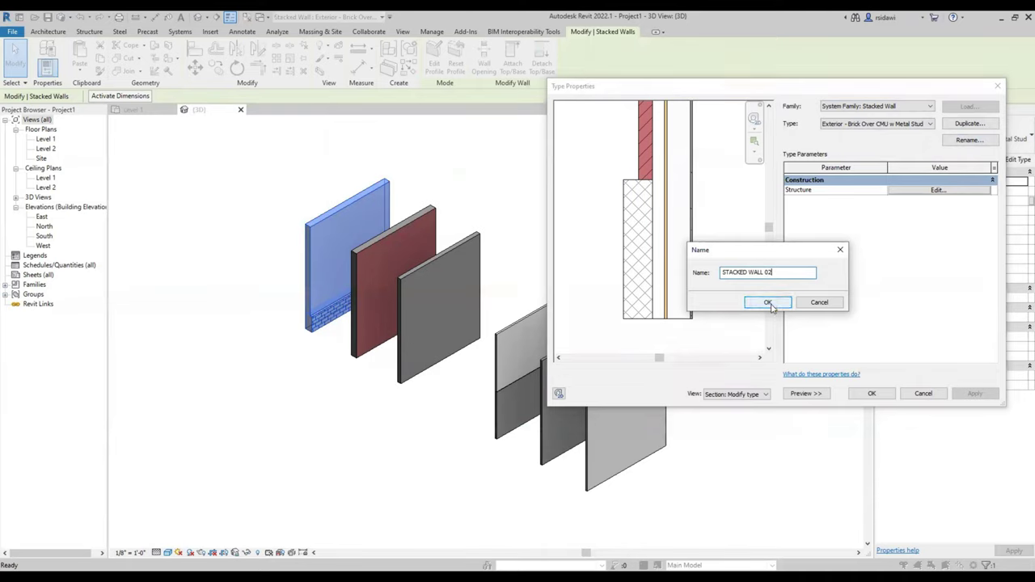
{"action": "left_click", "coordinate": [769, 305]}
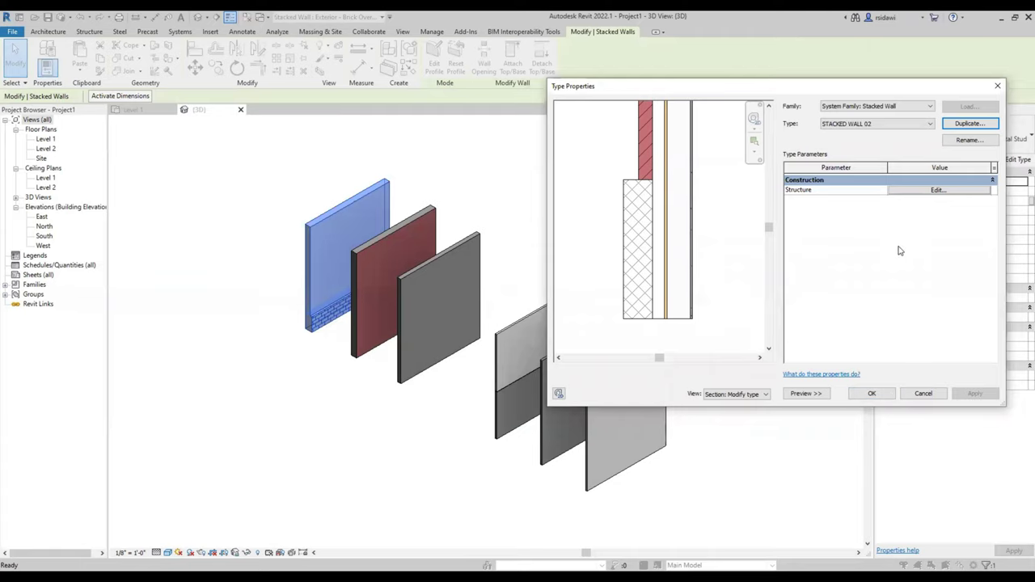
{"action": "left_click", "coordinate": [919, 193]}
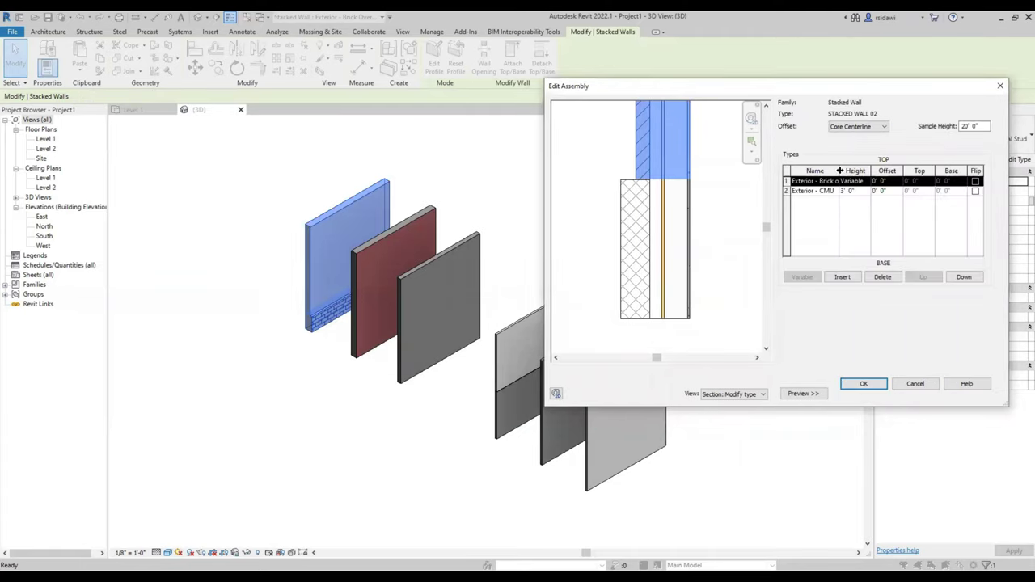
Give the stack's base row a 9' height and the Exterior - Brick on Mtl. Stud type.
{"action": "left_click_drag", "start_coordinate": [839, 170], "coordinate": [882, 170]}
{"action": "left_click", "coordinate": [908, 191]}
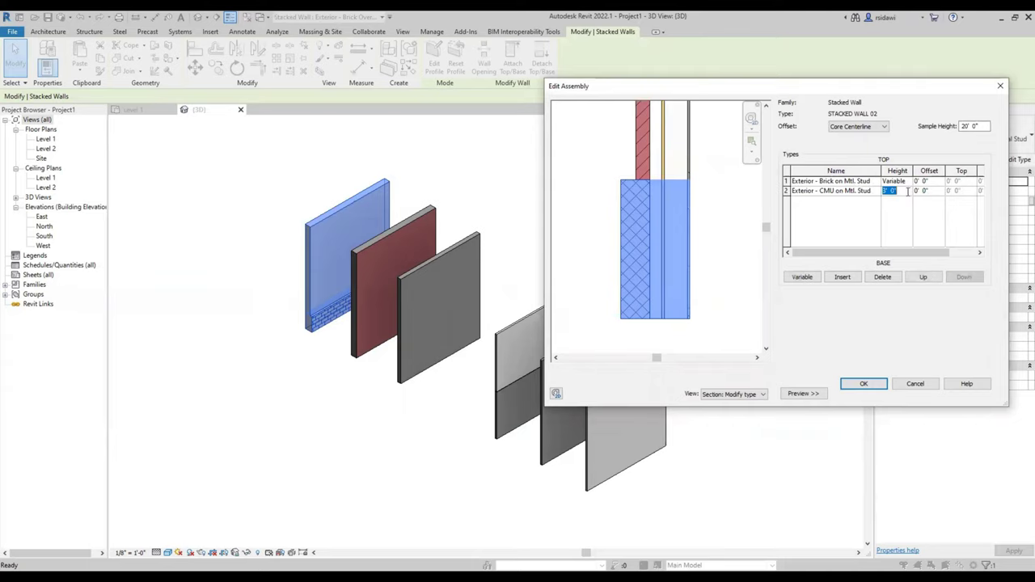
{"action": "type", "text": "9"}
{"action": "key", "text": "Tab"}
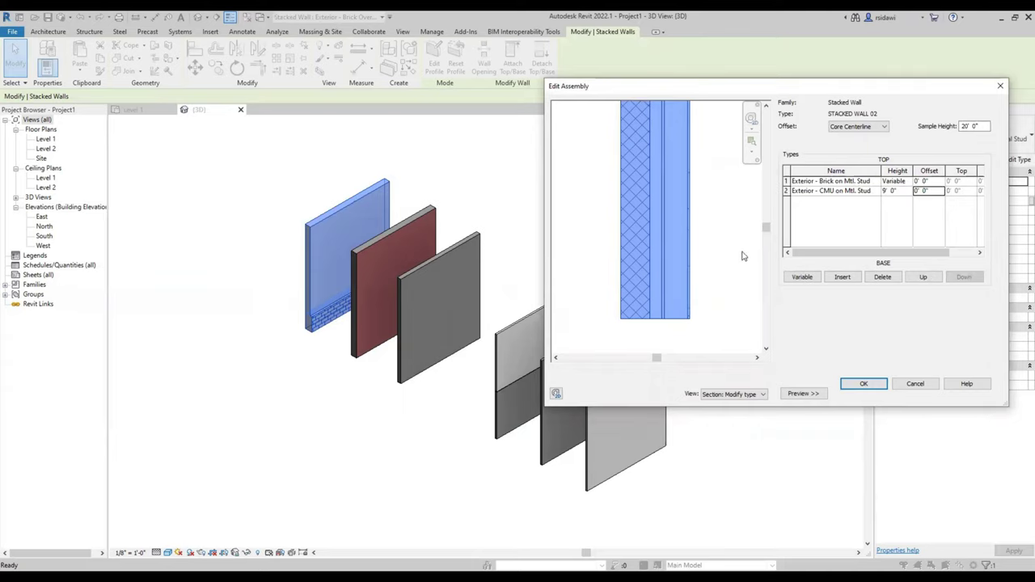
{"action": "scroll", "coordinate": [684, 283], "scroll_direction": "down", "scroll_amount": 3}
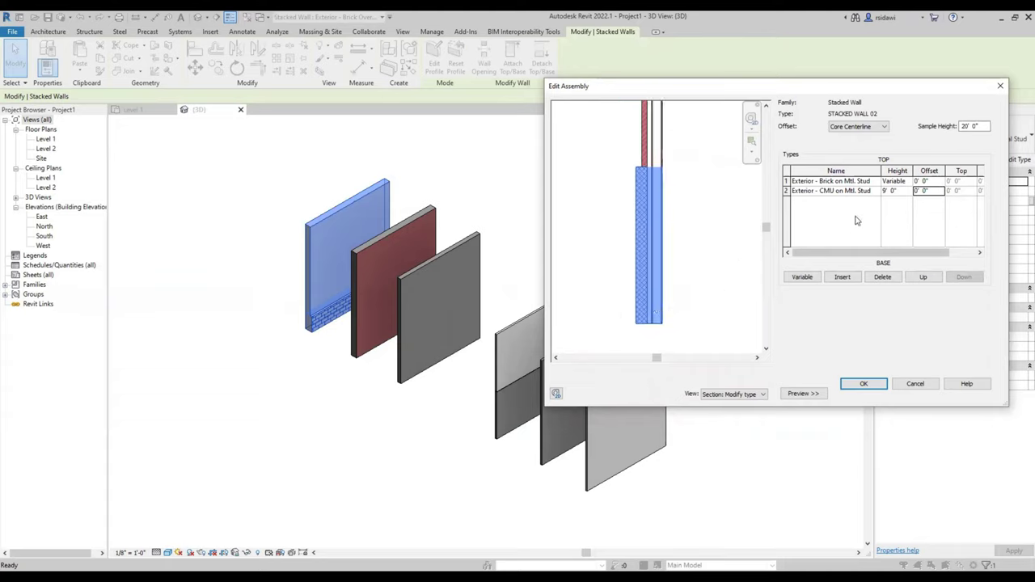
{"action": "left_click", "coordinate": [879, 192]}
{"action": "left_click", "coordinate": [876, 192]}
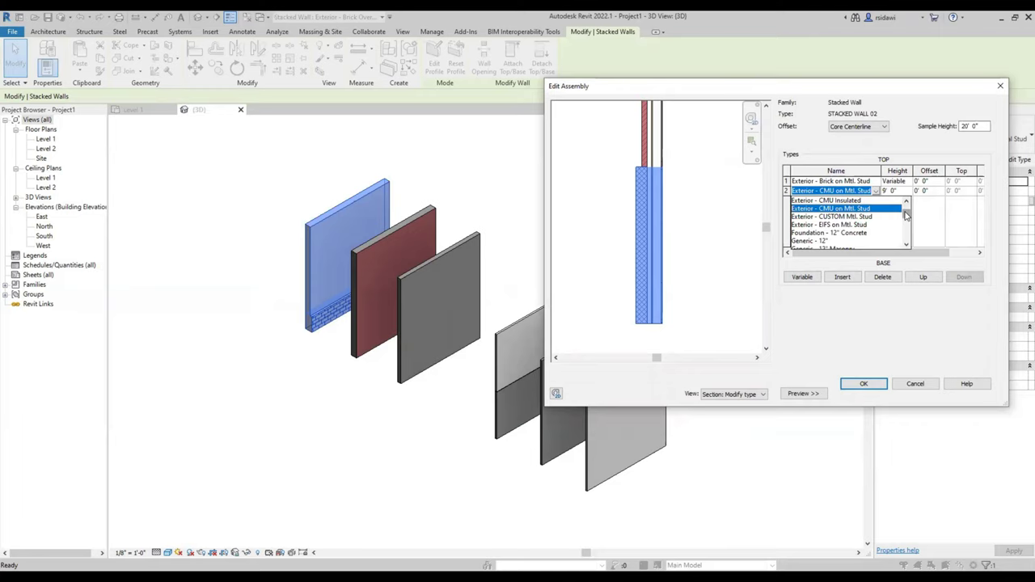
{"action": "mouse_move", "coordinate": [906, 220]}
{"action": "left_mouse_down"}
{"action": "mouse_move", "coordinate": [906, 239]}
{"action": "mouse_move", "coordinate": [911, 212]}
{"action": "left_mouse_up"}
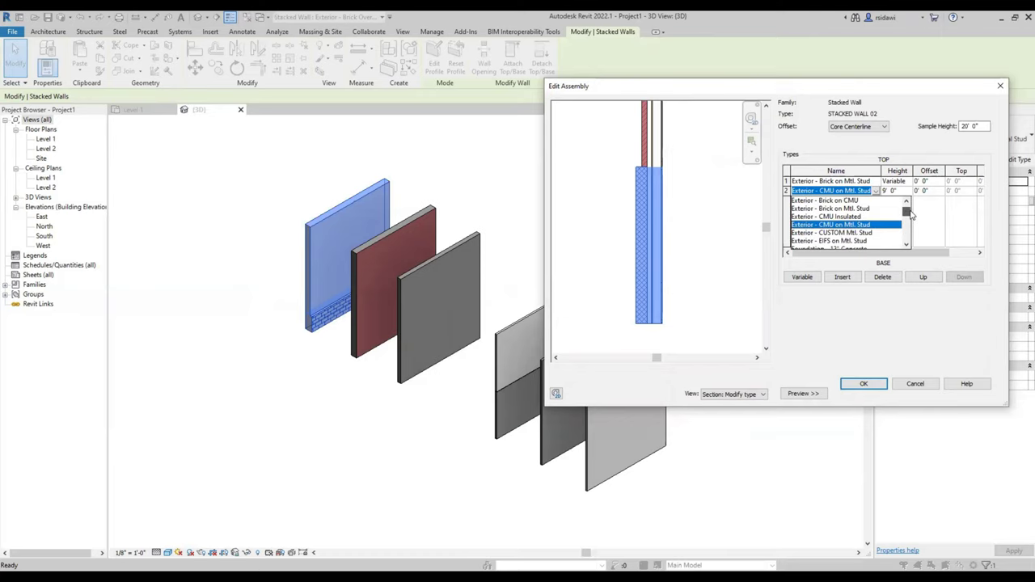
{"action": "left_click", "coordinate": [843, 208]}
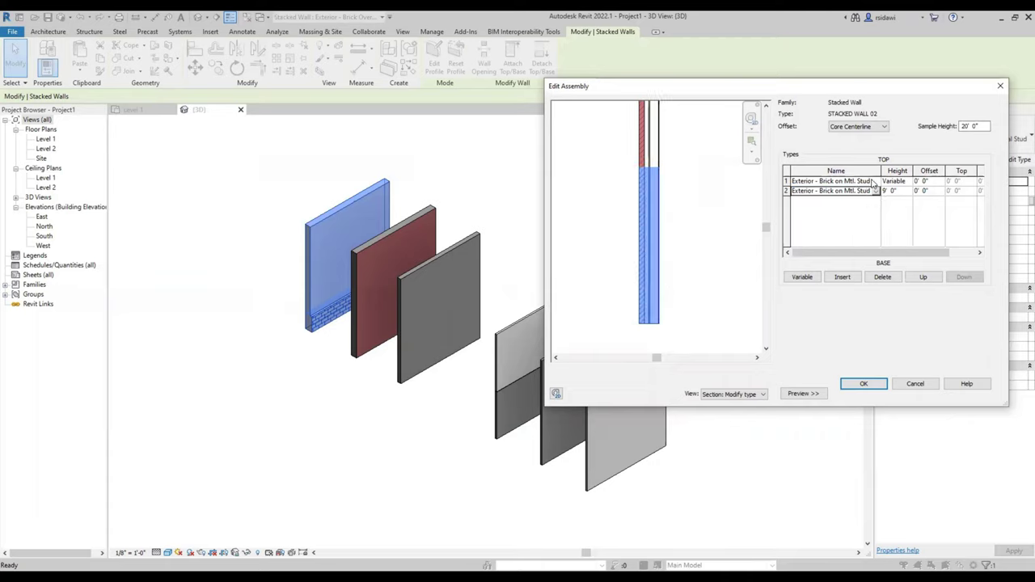
Make the upper row Exterior - CUSTOM Mtl. Stud and apply the assembly to STACKED WALL 02.
{"action": "left_click", "coordinate": [876, 182]}
{"action": "left_click", "coordinate": [876, 182]}
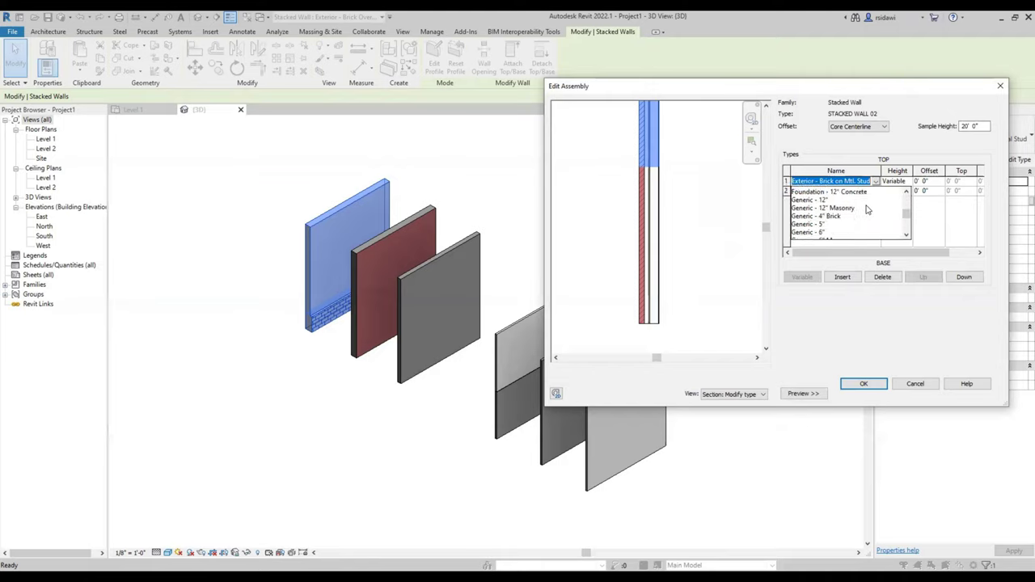
{"action": "scroll", "coordinate": [866, 209], "scroll_direction": "up", "scroll_amount": 5}
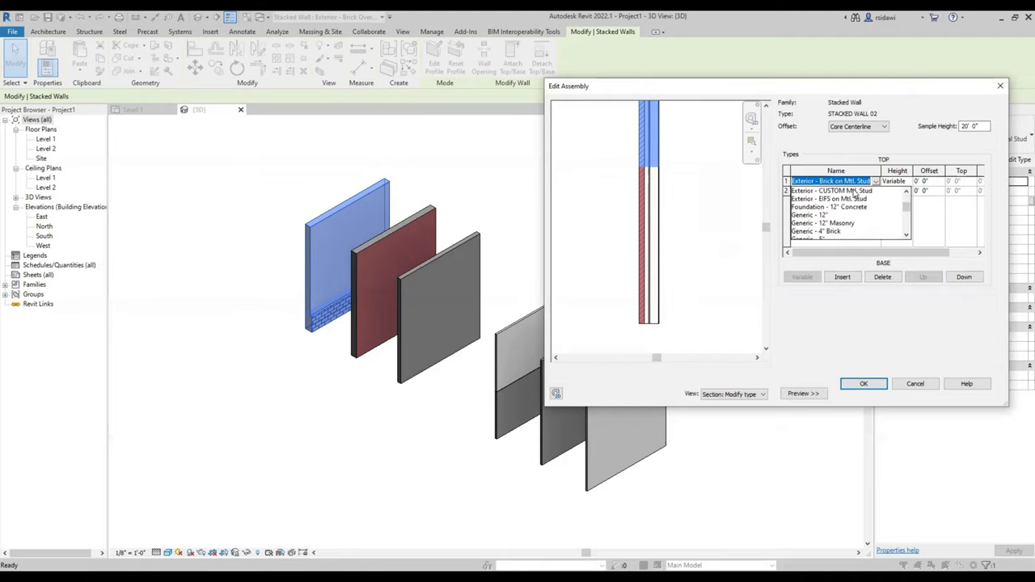
{"action": "left_click", "coordinate": [856, 191]}
{"action": "left_click", "coordinate": [864, 384]}
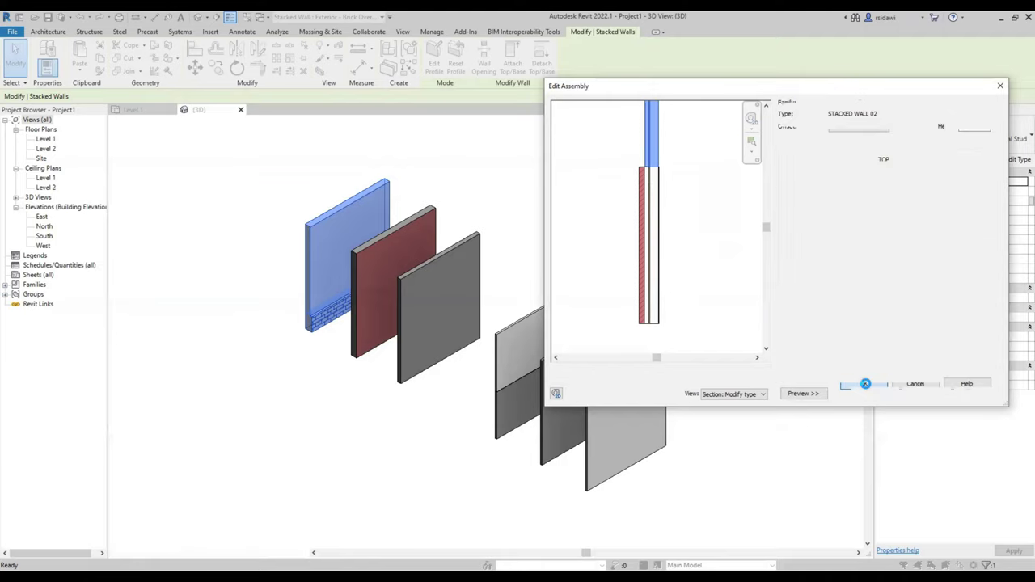
{"action": "scroll", "coordinate": [667, 289], "scroll_direction": "up", "scroll_amount": 2}
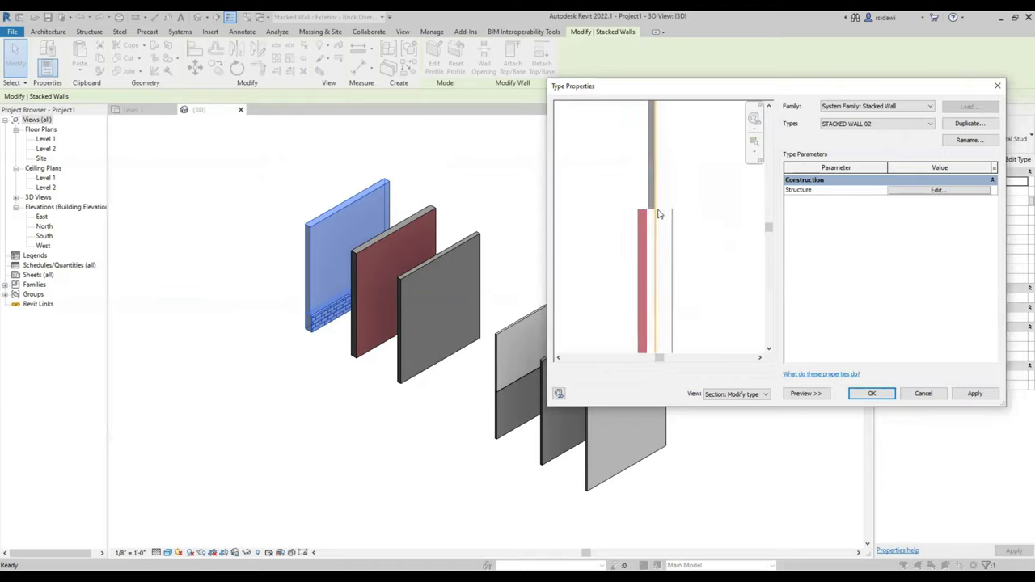
{"action": "scroll", "coordinate": [658, 208], "scroll_direction": "up", "scroll_amount": 2}
{"action": "scroll", "coordinate": [672, 190], "scroll_direction": "up", "scroll_amount": 2}
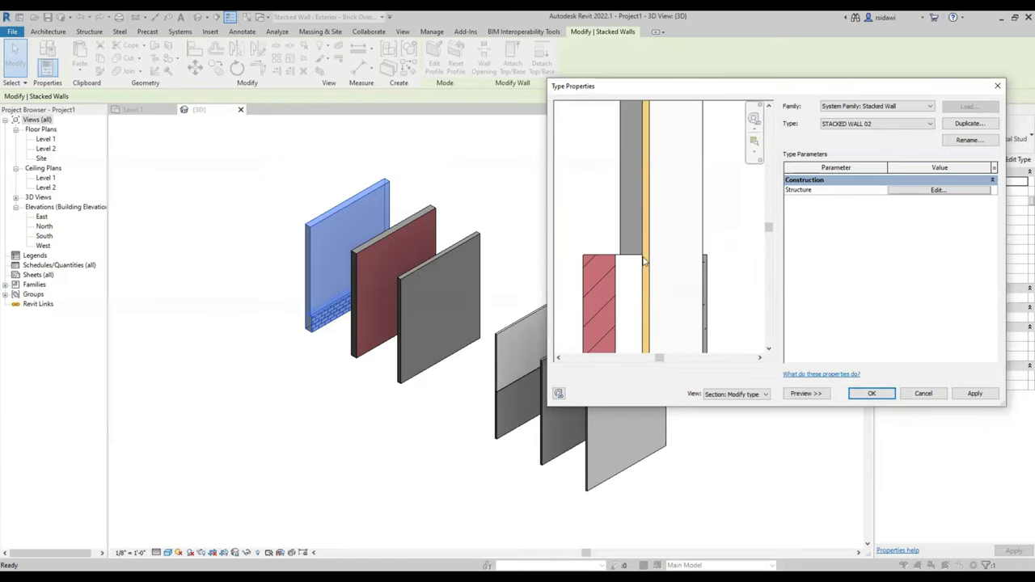
{"action": "left_click", "coordinate": [647, 262]}
{"action": "left_click", "coordinate": [867, 393]}
{"action": "key", "text": "Escape"}
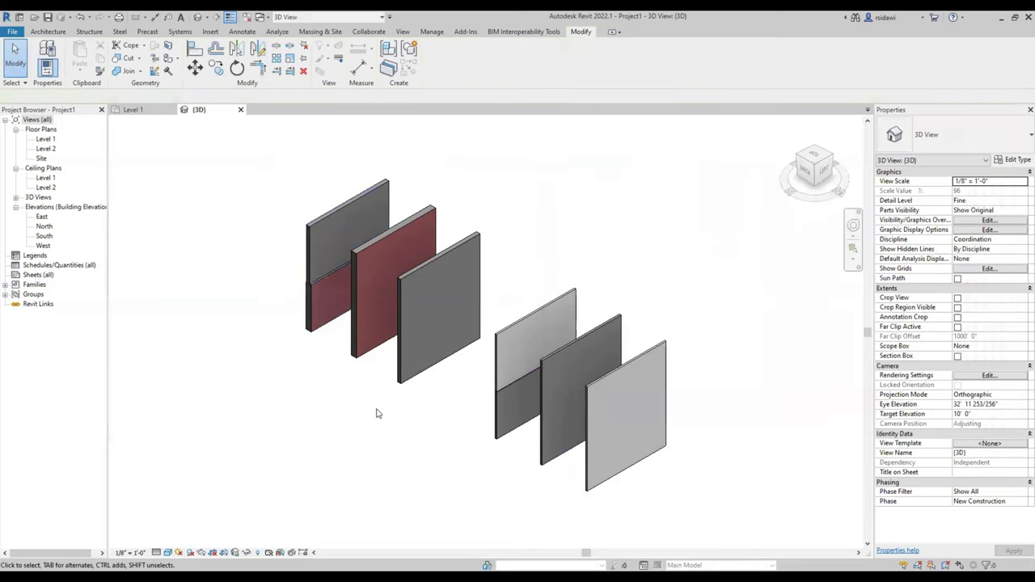
Orbit and zoom in on the junction between the brick base and the upper wall.
{"action": "mouse_move", "coordinate": [305, 439]}
{"action": "middle_mouse_down", "text": "shift"}
{"action": "mouse_move", "coordinate": [427, 431]}
{"action": "mouse_move", "coordinate": [531, 386]}
{"action": "mouse_move", "coordinate": [394, 377]}
{"action": "mouse_move", "coordinate": [285, 393]}
{"action": "mouse_move", "coordinate": [331, 398]}
{"action": "middle_mouse_up", "text": "shift"}
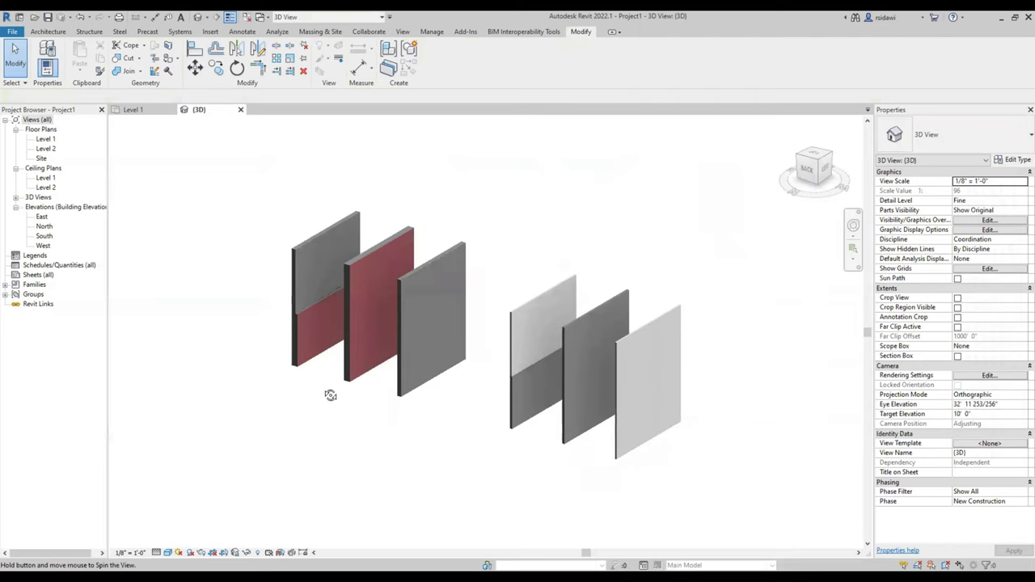
{"action": "scroll", "coordinate": [286, 307], "scroll_direction": "up", "scroll_amount": 2}
{"action": "scroll", "coordinate": [306, 317], "scroll_direction": "up", "scroll_amount": 5}
{"action": "scroll", "coordinate": [306, 317], "scroll_direction": "up", "scroll_amount": 2}
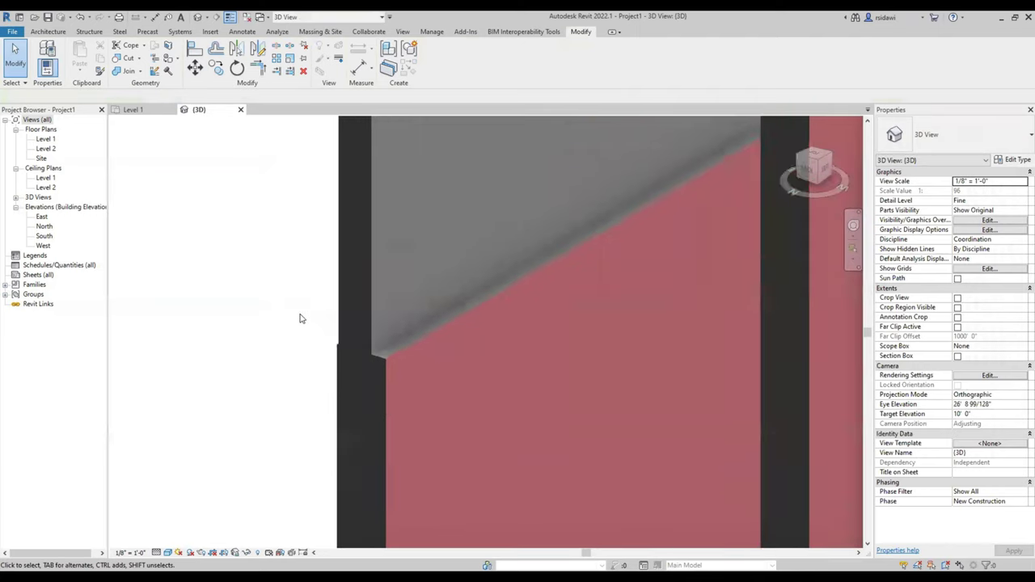
{"action": "scroll", "coordinate": [280, 389], "scroll_direction": "up", "scroll_amount": 2}
{"action": "mouse_move", "coordinate": [241, 393]}
{"action": "middle_mouse_down", "text": "shift"}
{"action": "mouse_move", "coordinate": [354, 307]}
{"action": "mouse_move", "coordinate": [279, 345]}
{"action": "middle_mouse_up", "text": "shift"}
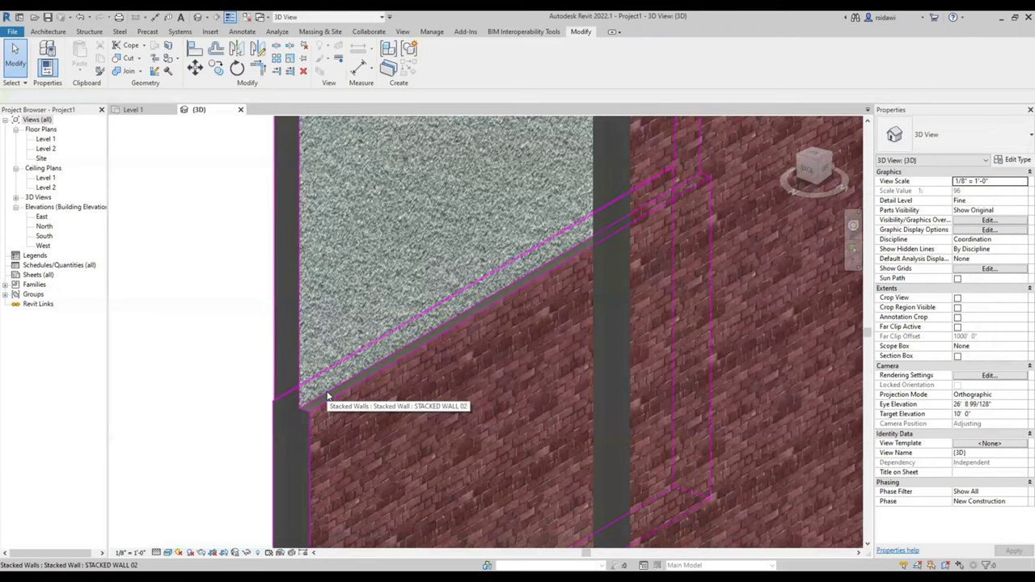
{"action": "left_click", "coordinate": [327, 395]}
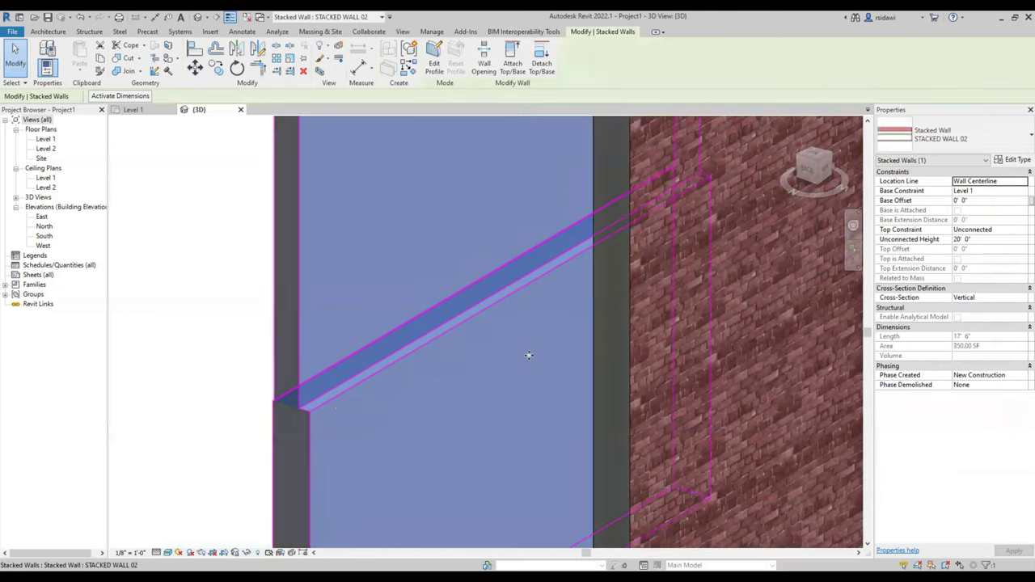
{"action": "left_click", "coordinate": [1017, 159]}
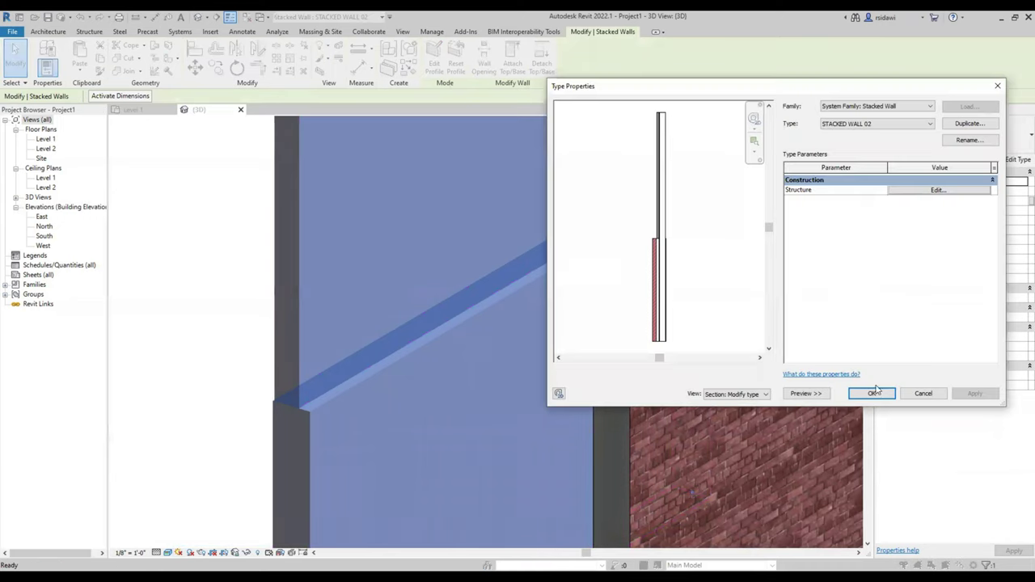
{"action": "left_click", "coordinate": [909, 191]}
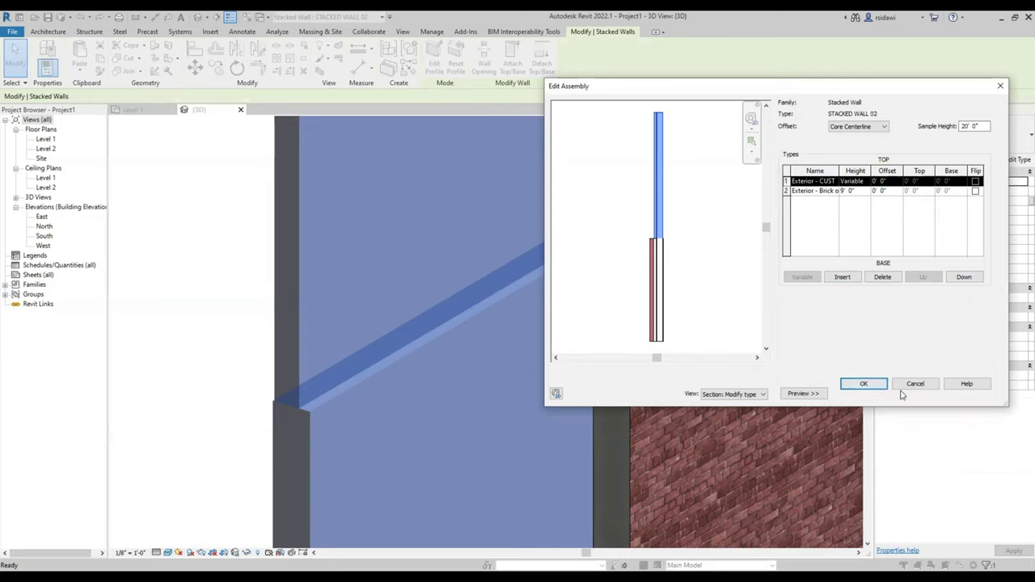
{"action": "left_click", "coordinate": [880, 127]}
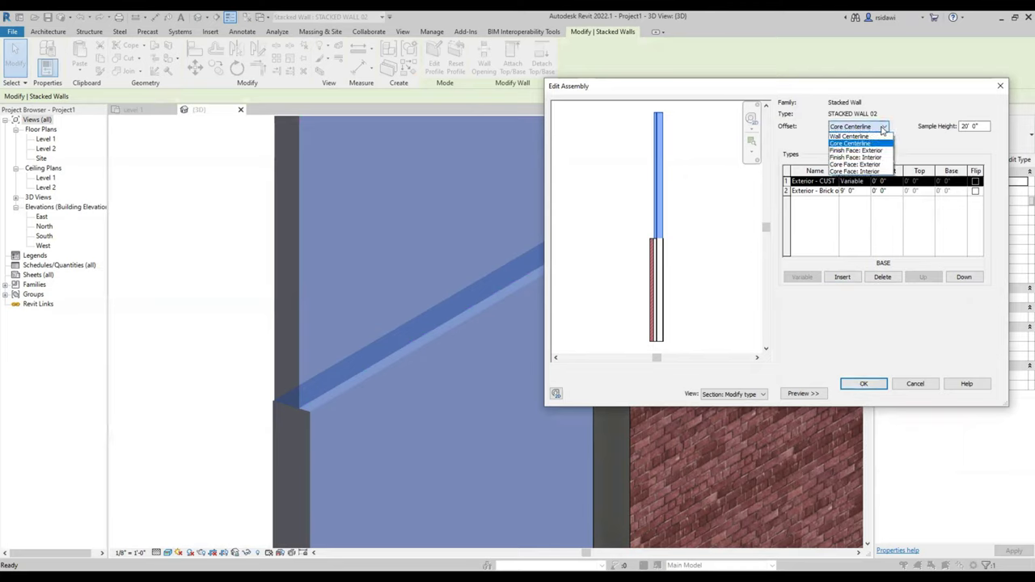
{"action": "left_click", "coordinate": [889, 138]}
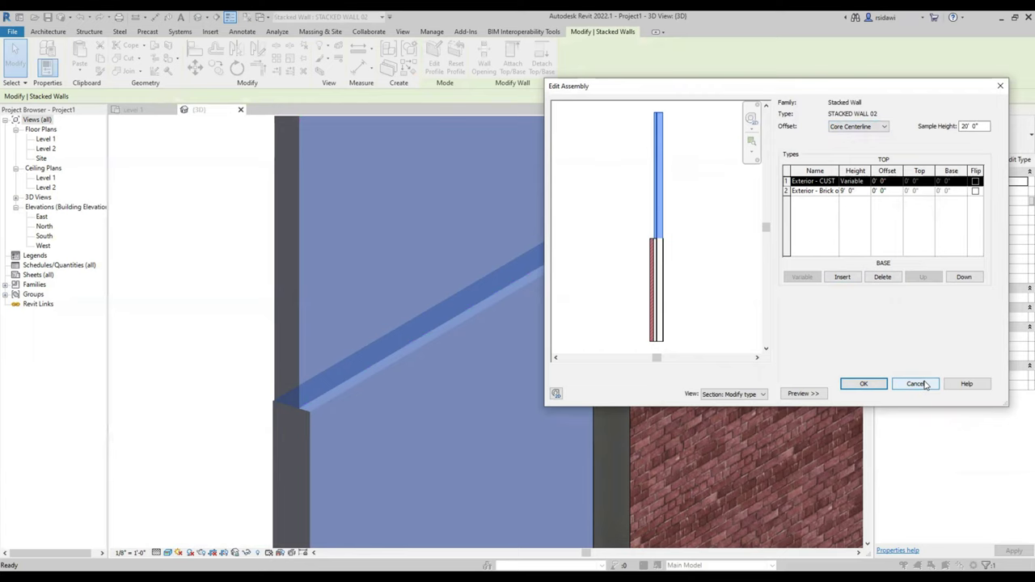
{"action": "left_click", "coordinate": [926, 385]}
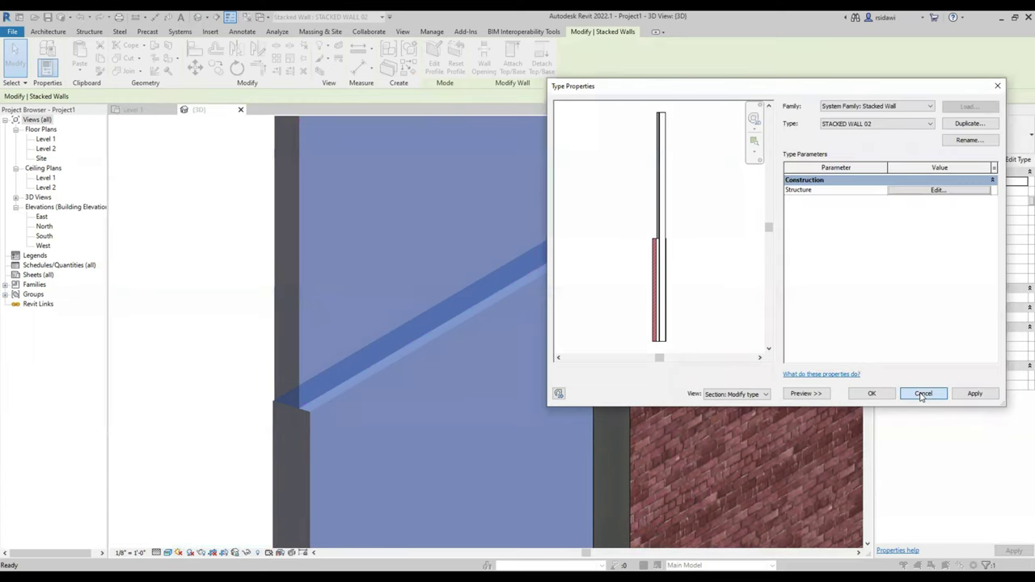
{"action": "left_click", "coordinate": [923, 394]}
{"action": "scroll", "coordinate": [267, 235], "scroll_direction": "down", "scroll_amount": 3}
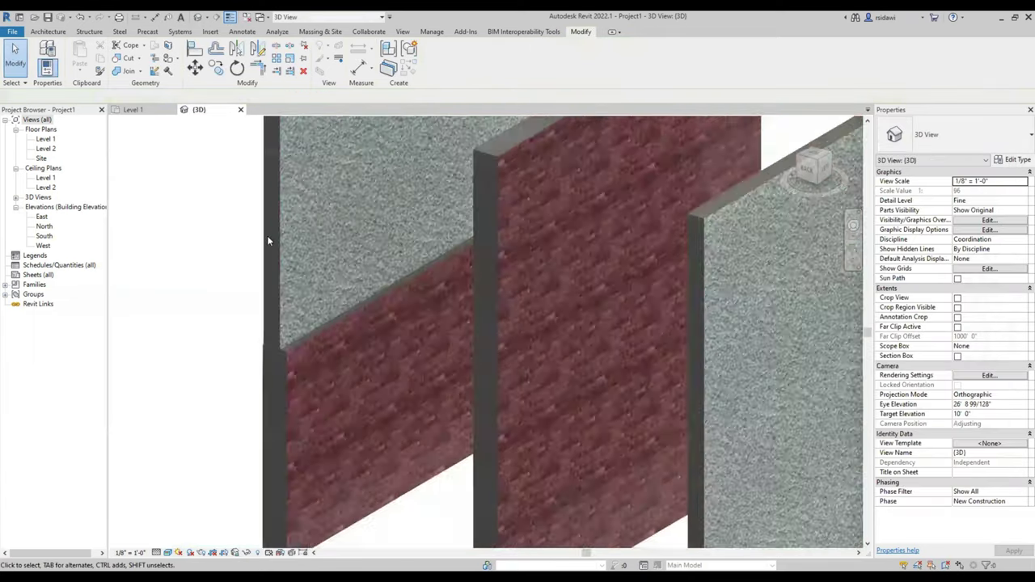
{"action": "scroll", "coordinate": [428, 327], "scroll_direction": "down", "scroll_amount": 2}
Select the third wall and add a new sweep to its type's layer structure.
{"action": "left_click", "coordinate": [461, 342]}
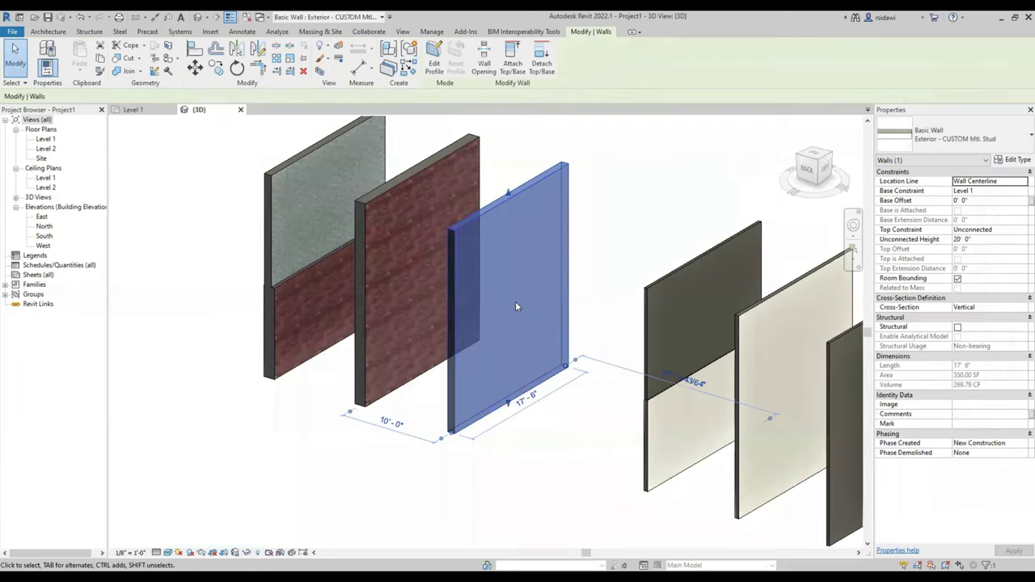
{"action": "scroll", "coordinate": [479, 305], "scroll_direction": "up", "scroll_amount": 1}
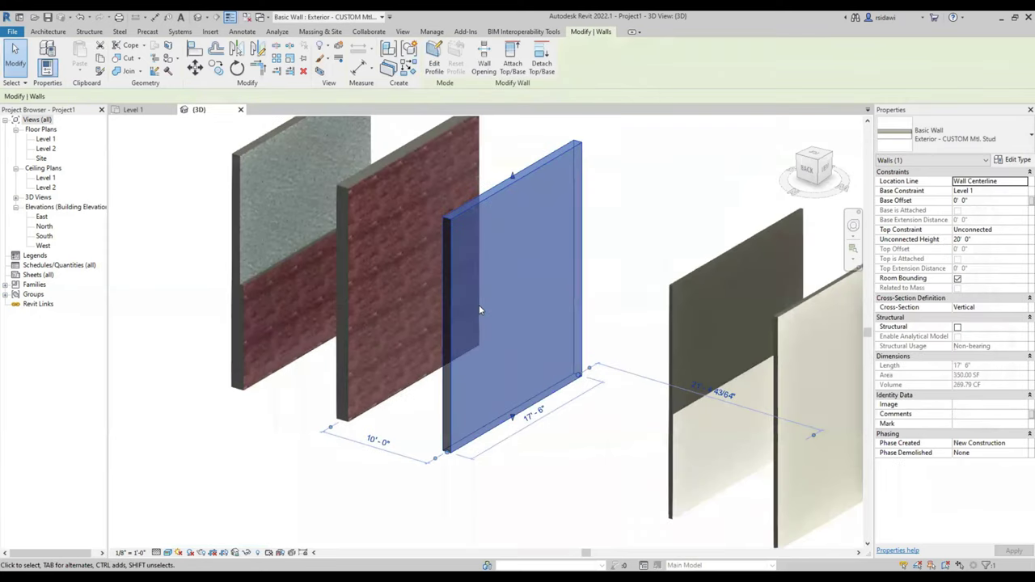
{"action": "left_click", "coordinate": [1017, 159]}
{"action": "left_click", "coordinate": [927, 190]}
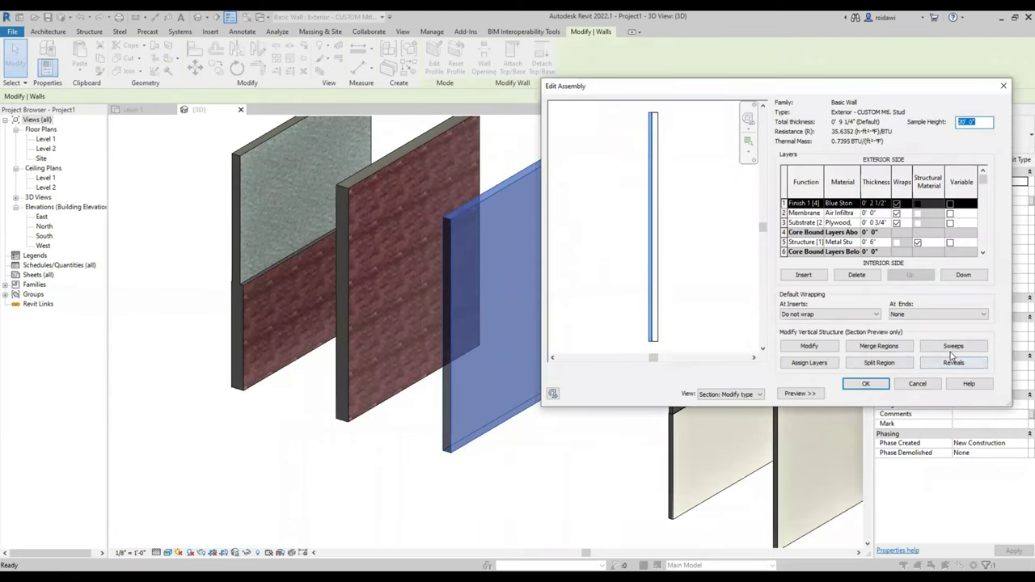
{"action": "left_click", "coordinate": [690, 346]}
{"action": "scroll", "coordinate": [666, 348], "scroll_direction": "up", "scroll_amount": 2}
{"action": "scroll", "coordinate": [680, 345], "scroll_direction": "up", "scroll_amount": 1}
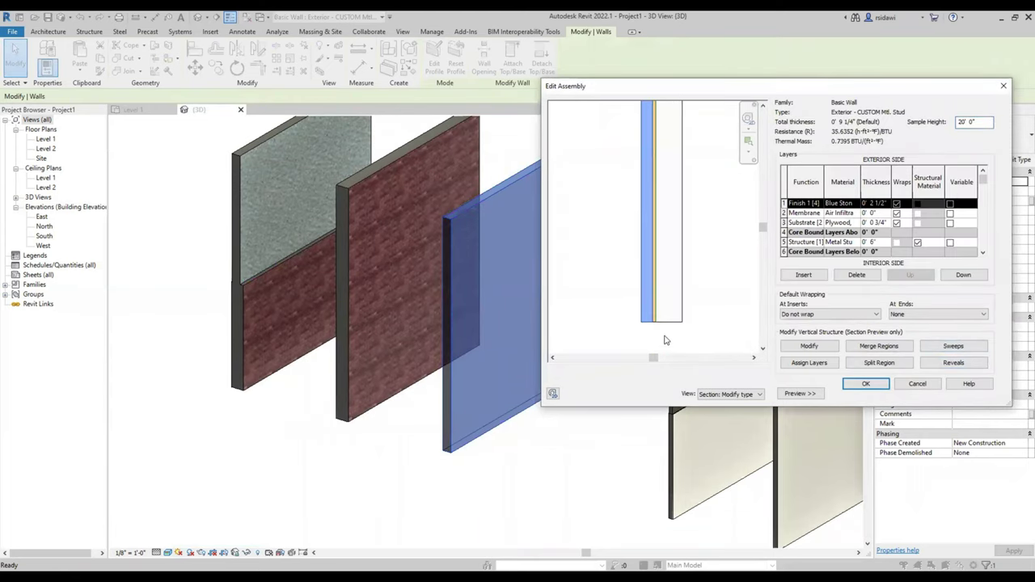
{"action": "scroll", "coordinate": [668, 340], "scroll_direction": "up", "scroll_amount": 1}
{"action": "scroll", "coordinate": [680, 307], "scroll_direction": "up", "scroll_amount": 2}
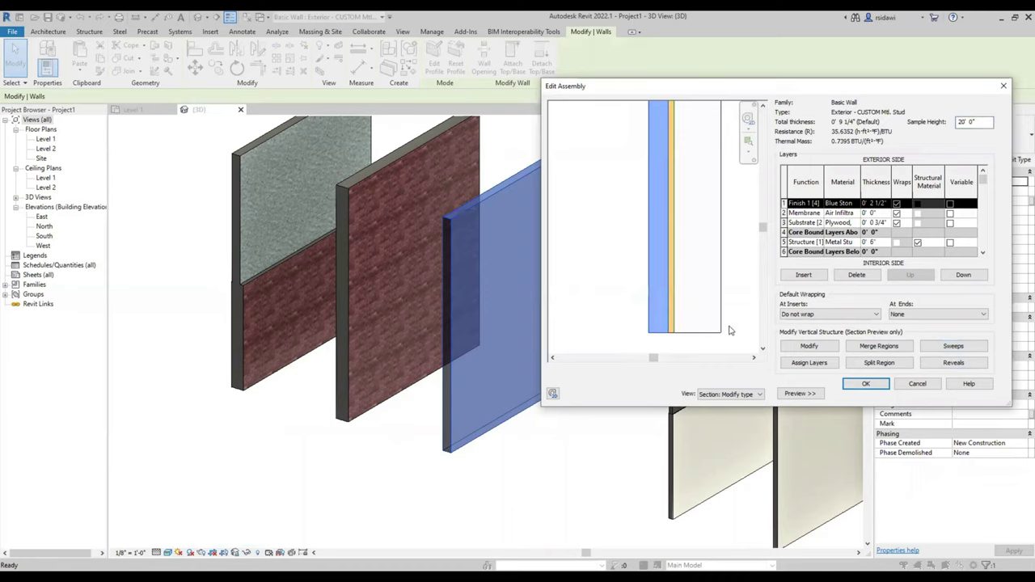
{"action": "left_click", "coordinate": [952, 346]}
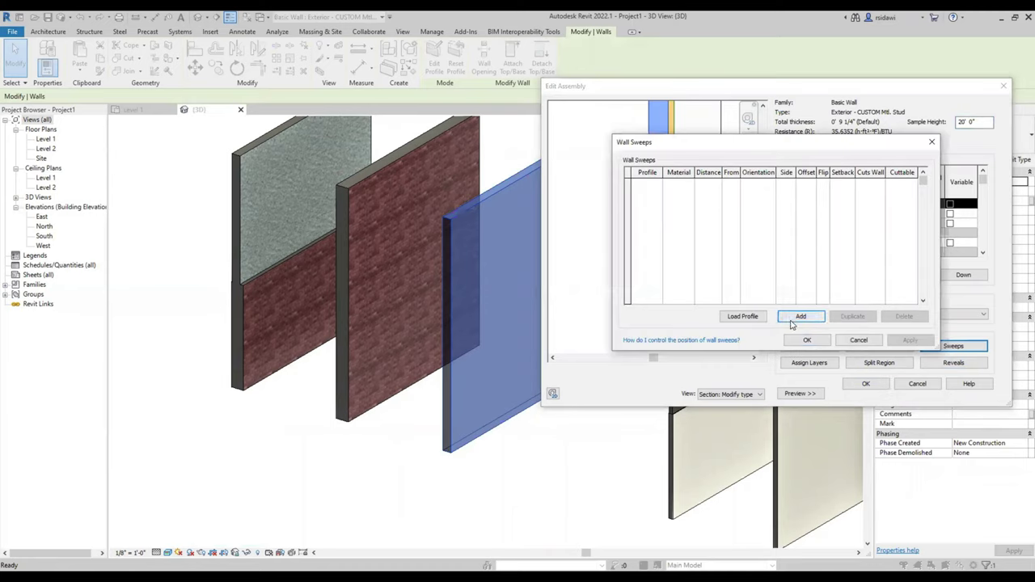
{"action": "left_click", "coordinate": [793, 320]}
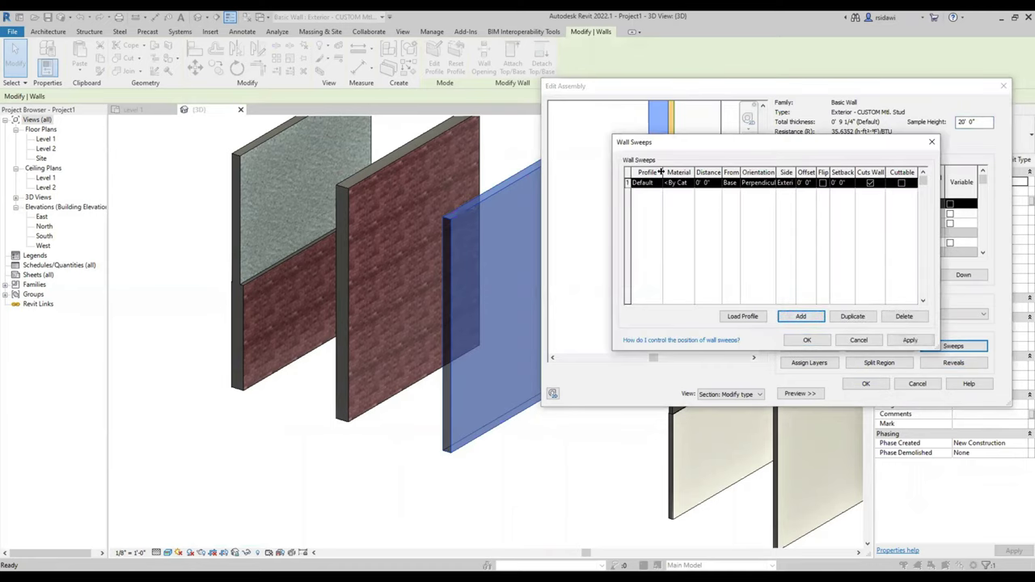
Give the new sweep the Sill-Precast : 8" Wide profile.
{"action": "left_click_drag", "start_coordinate": [662, 171], "coordinate": [730, 172]}
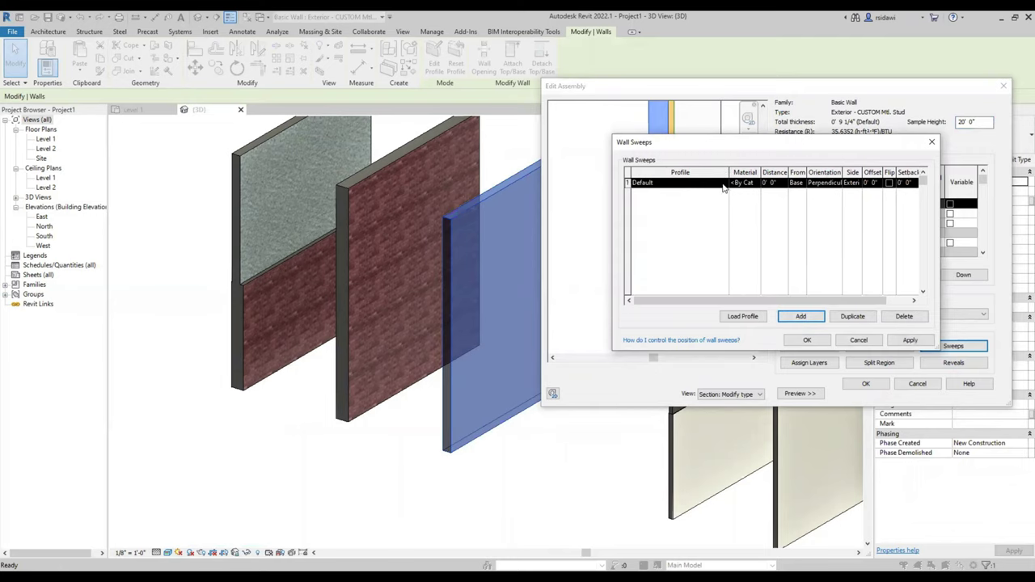
{"action": "left_click", "coordinate": [724, 185]}
{"action": "scroll", "coordinate": [699, 217], "scroll_direction": "down", "scroll_amount": 2}
{"action": "scroll", "coordinate": [697, 220], "scroll_direction": "down", "scroll_amount": 2}
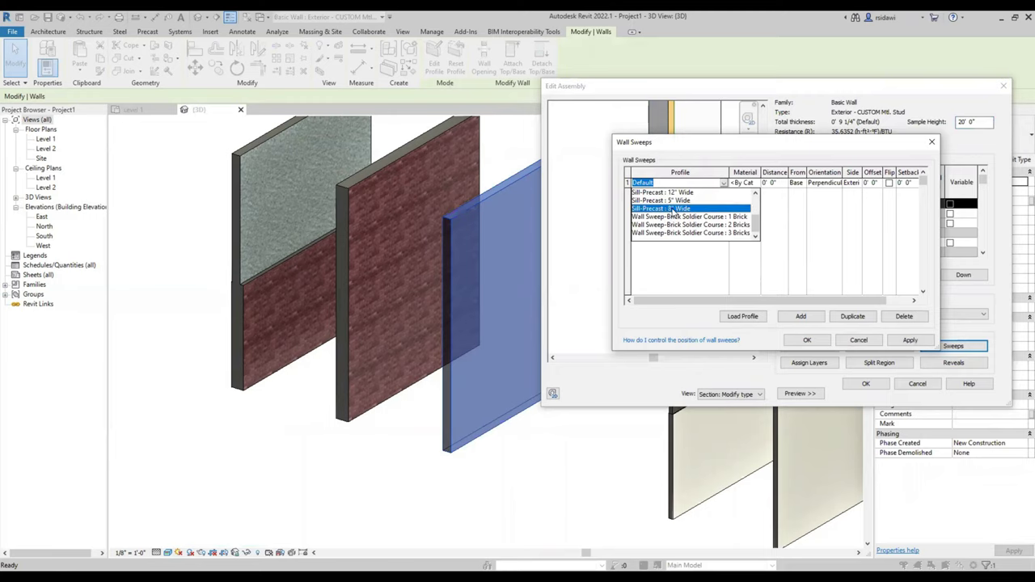
{"action": "left_click", "coordinate": [675, 209]}
Set the sweep material to Concrete, Precast and apply the sweep settings.
{"action": "left_click_drag", "start_coordinate": [761, 172], "coordinate": [789, 173]}
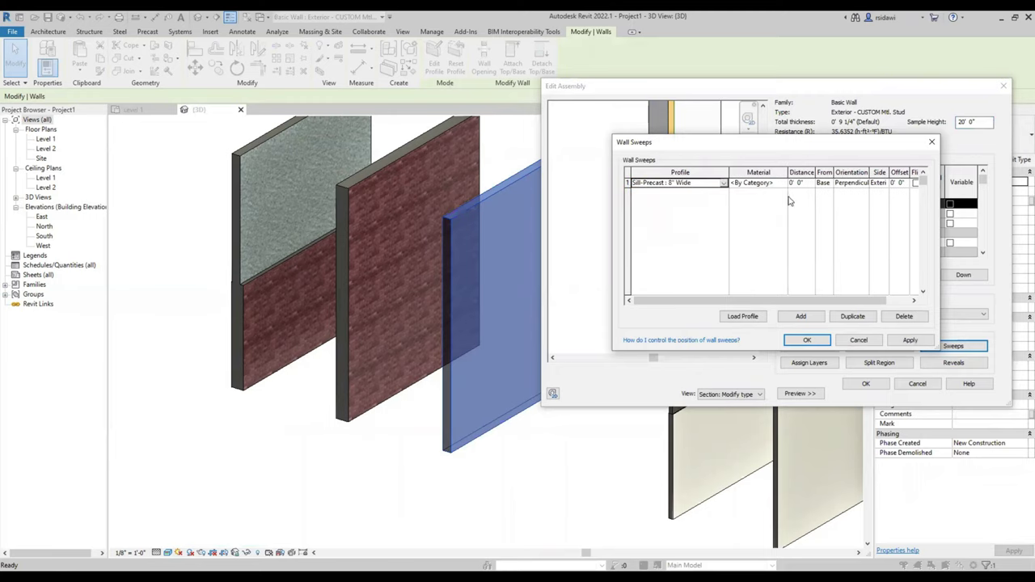
{"action": "left_click", "coordinate": [788, 184]}
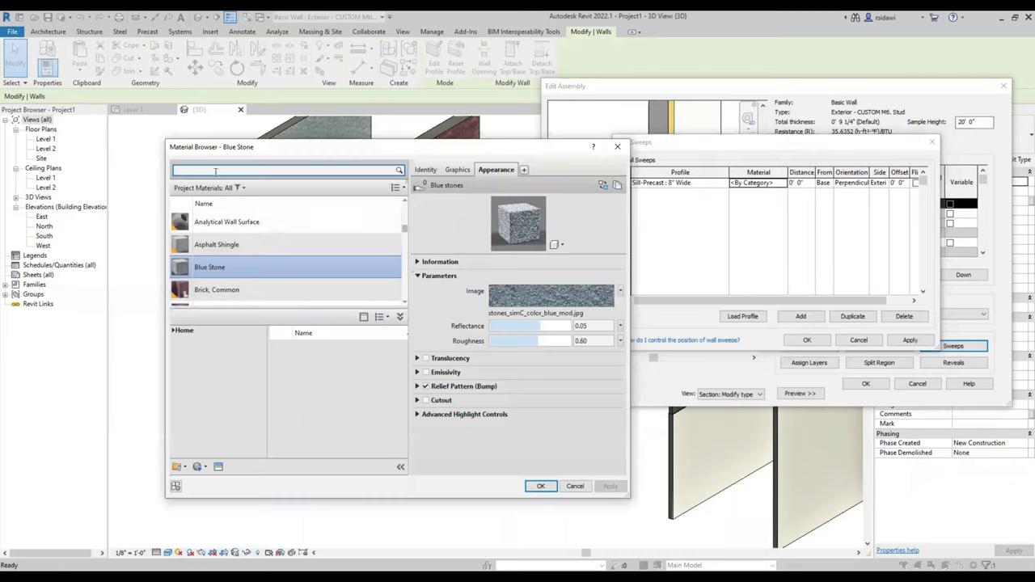
{"action": "type", "text": "cocNC"}
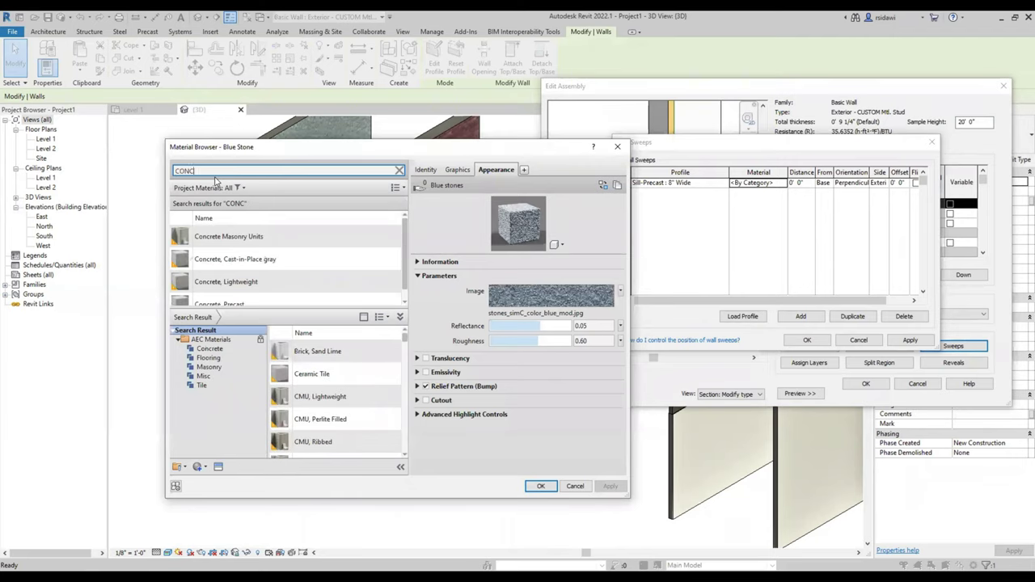
{"action": "scroll", "coordinate": [243, 247], "scroll_direction": "down", "scroll_amount": 1}
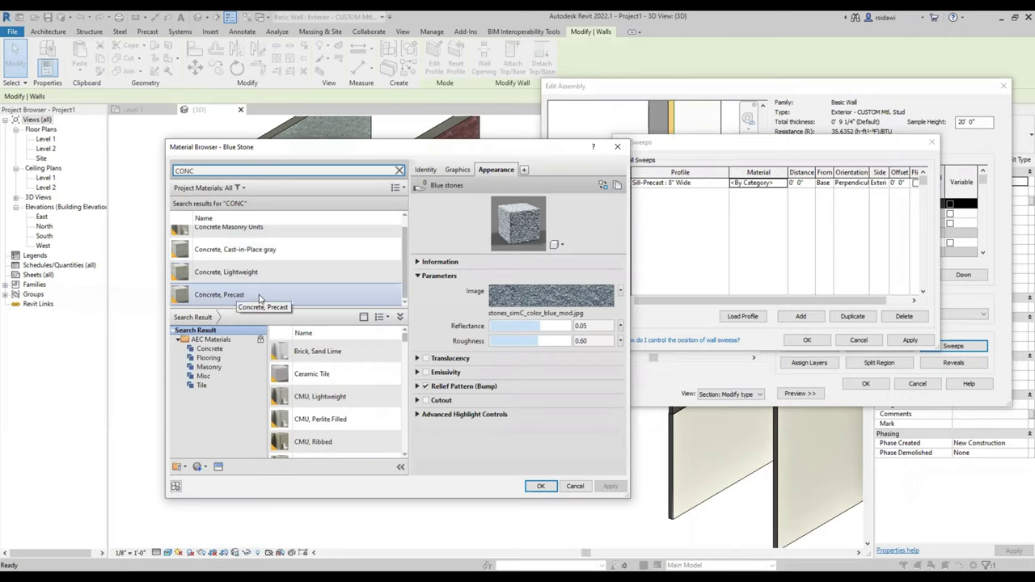
{"action": "left_click", "coordinate": [259, 296]}
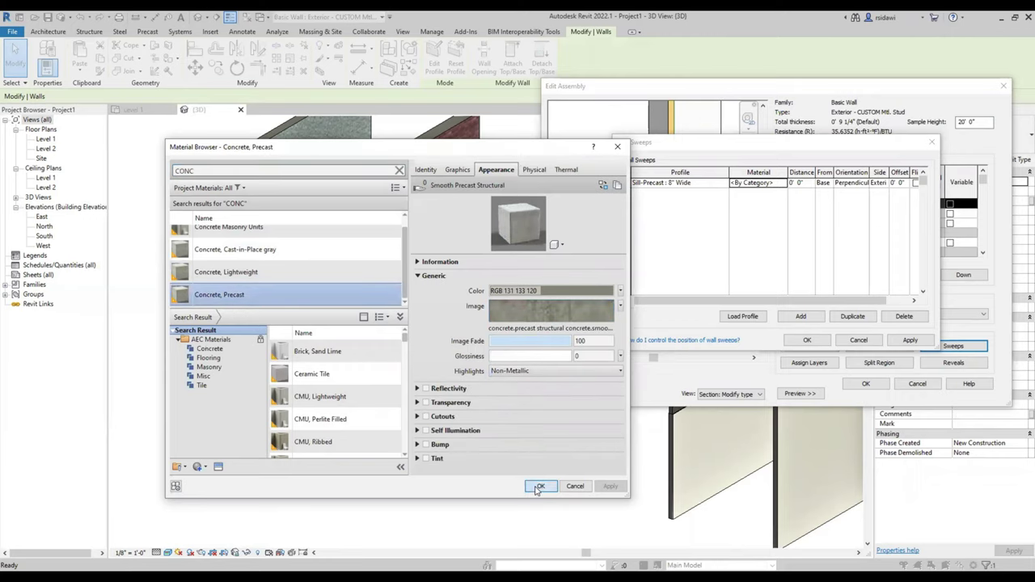
{"action": "left_click", "coordinate": [538, 488]}
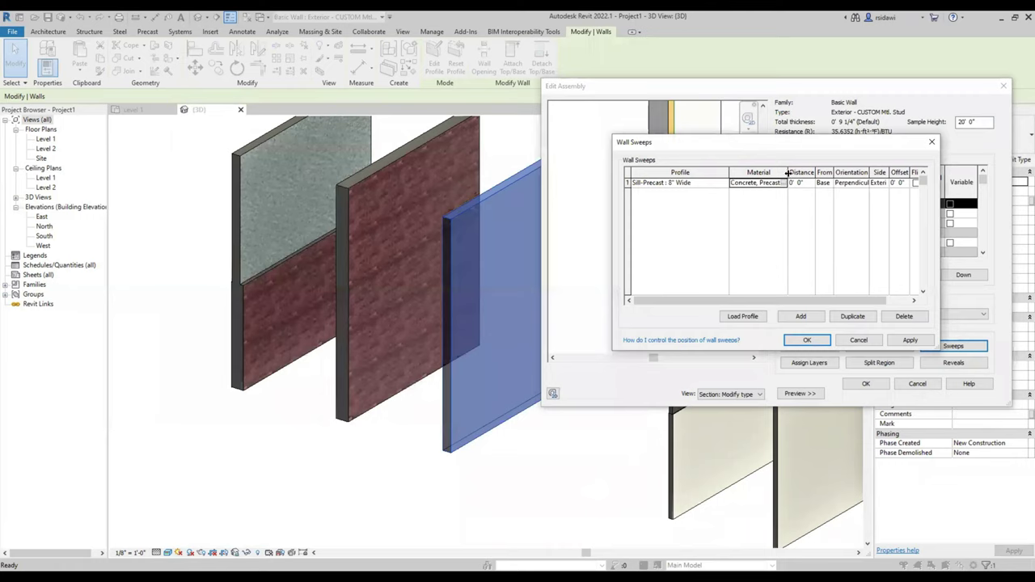
{"action": "left_click_drag", "start_coordinate": [728, 172], "coordinate": [705, 172]}
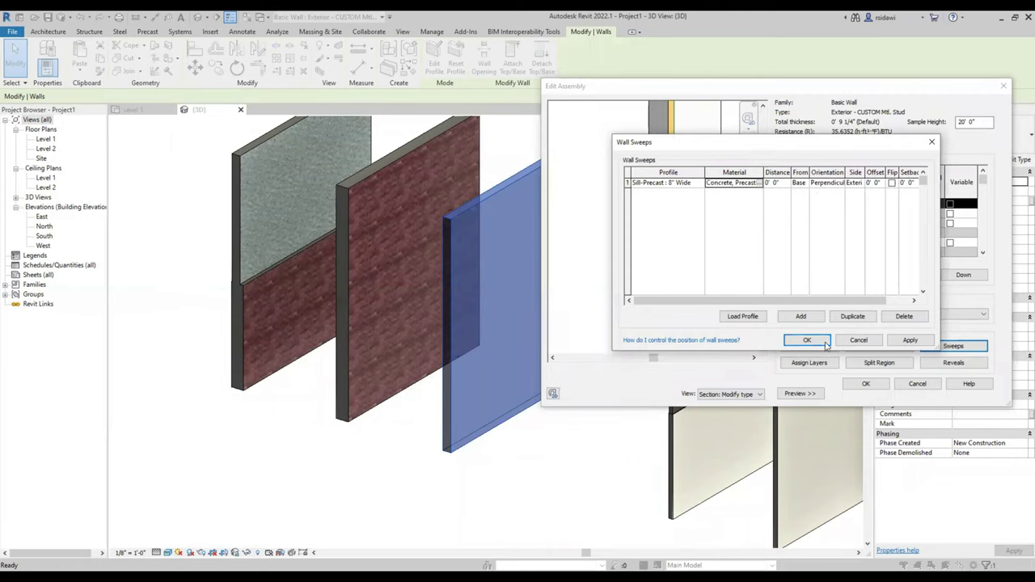
{"action": "left_click", "coordinate": [905, 342]}
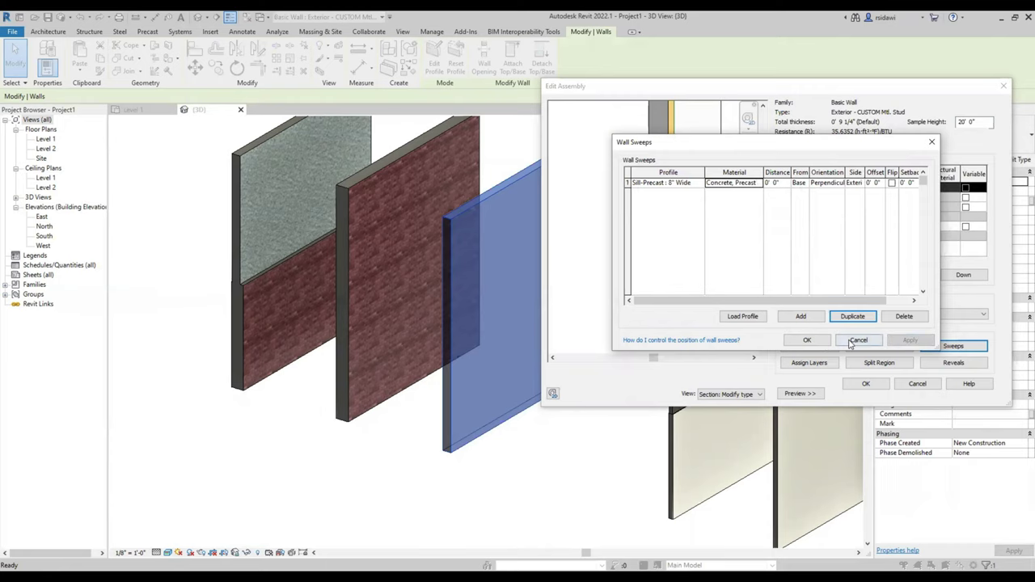
{"action": "left_click", "coordinate": [807, 340]}
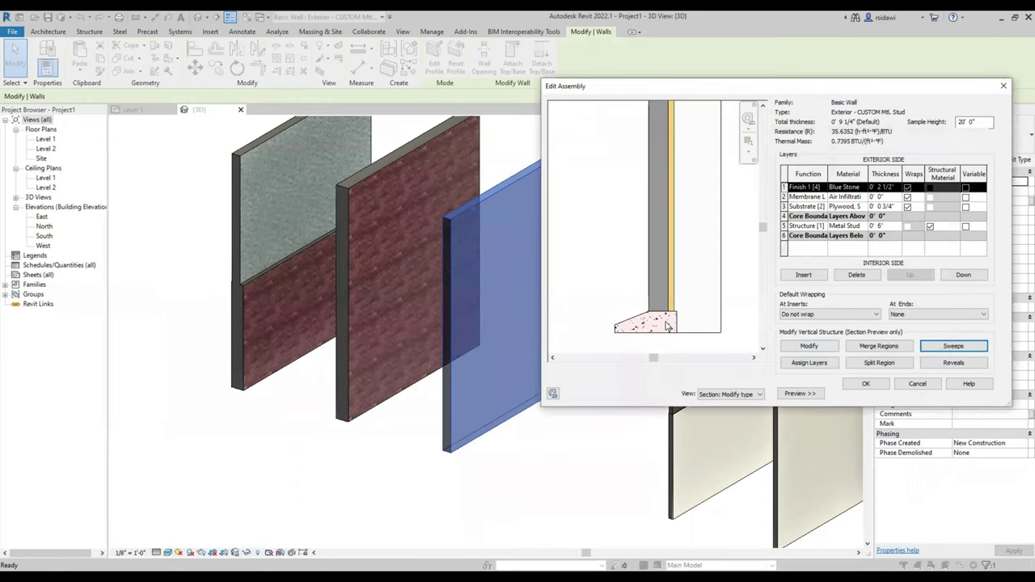
{"action": "scroll", "coordinate": [651, 335], "scroll_direction": "up", "scroll_amount": 1}
{"action": "scroll", "coordinate": [654, 340], "scroll_direction": "up", "scroll_amount": 1}
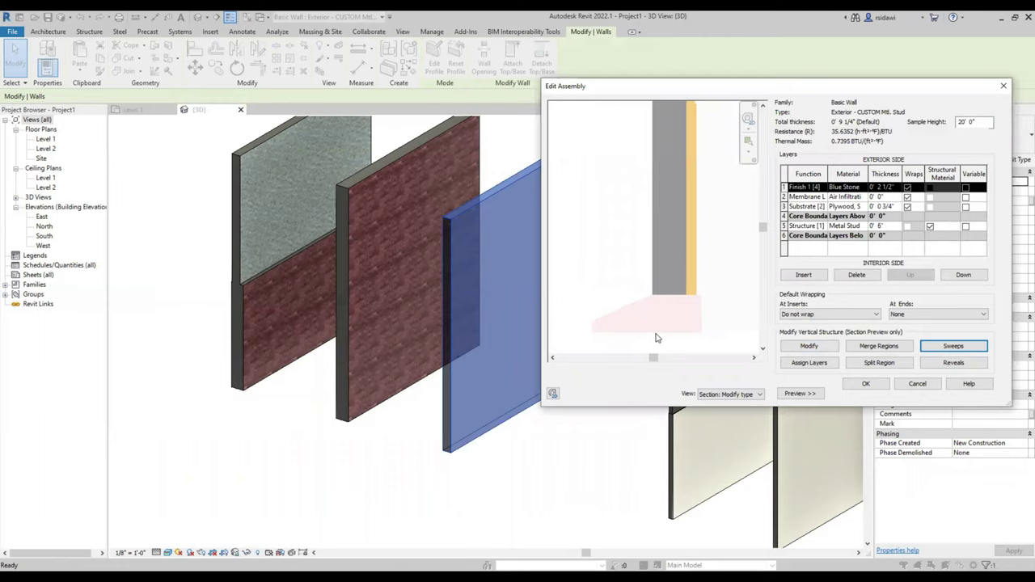
{"action": "scroll", "coordinate": [657, 338], "scroll_direction": "up", "scroll_amount": 1}
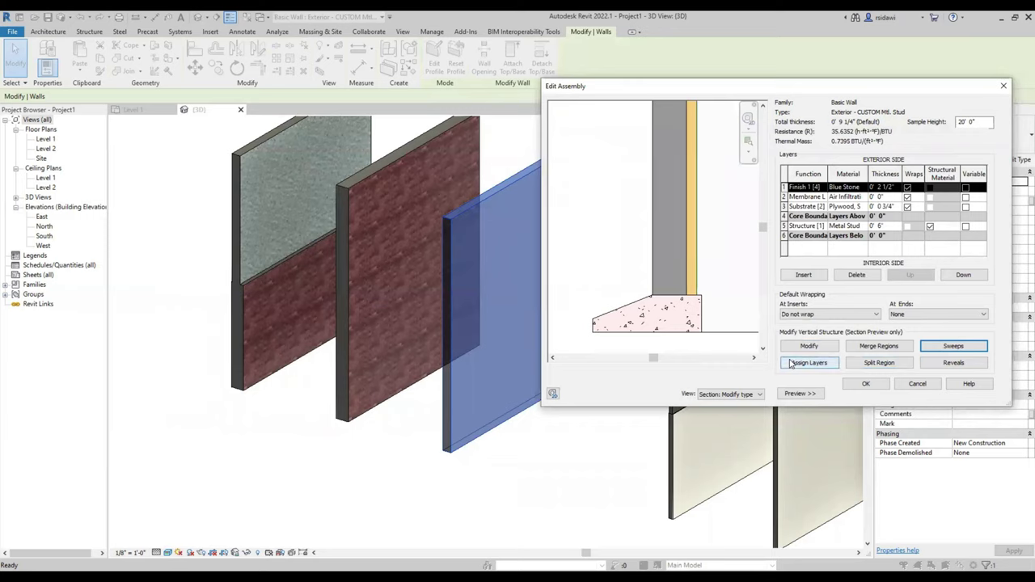
Offset the sweep 1 1/2" from the wall.
{"action": "left_click", "coordinate": [942, 348]}
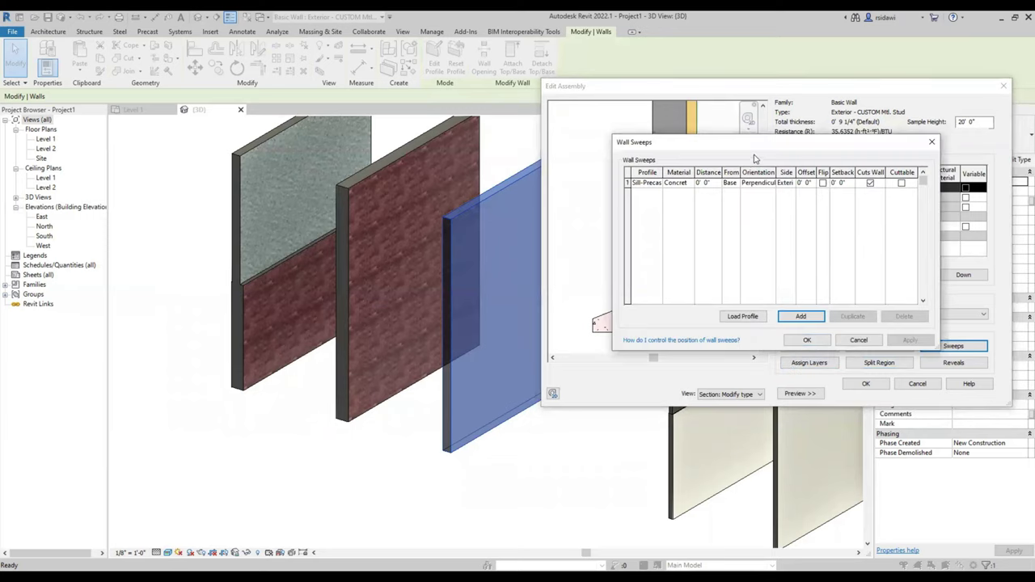
{"action": "left_click_drag", "start_coordinate": [755, 158], "coordinate": [861, 408]}
{"action": "left_click", "coordinate": [851, 393]}
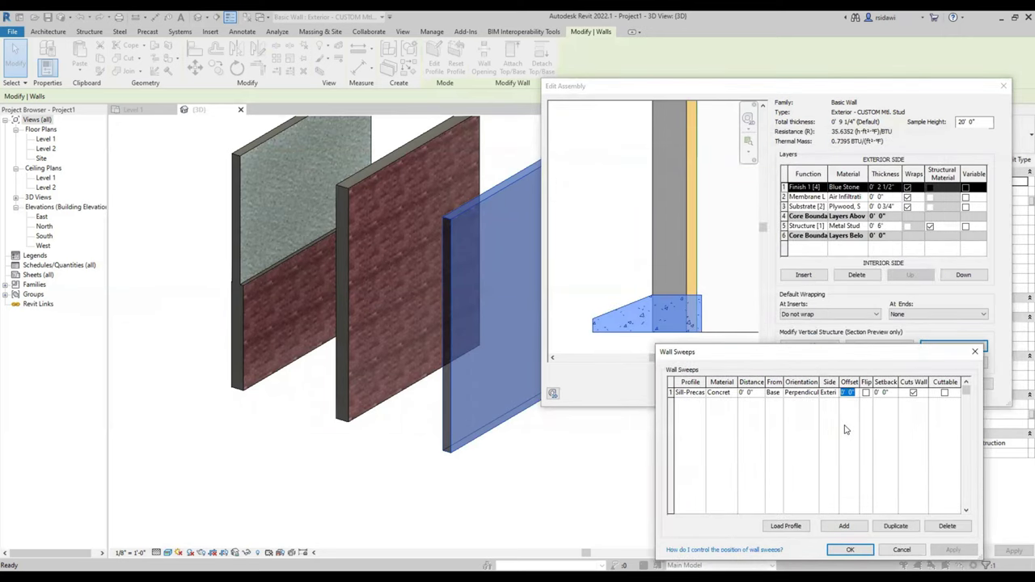
{"action": "type", "text": "1 1/2"}
{"action": "key", "text": "Tab"}
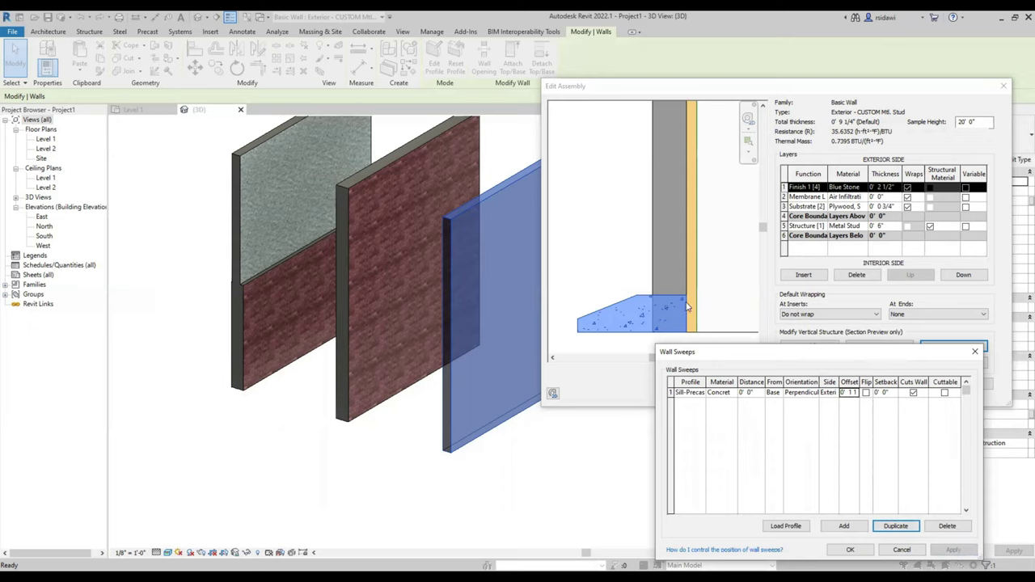
Accept the sweep, layer structure and type property changes.
{"action": "left_click", "coordinate": [851, 550]}
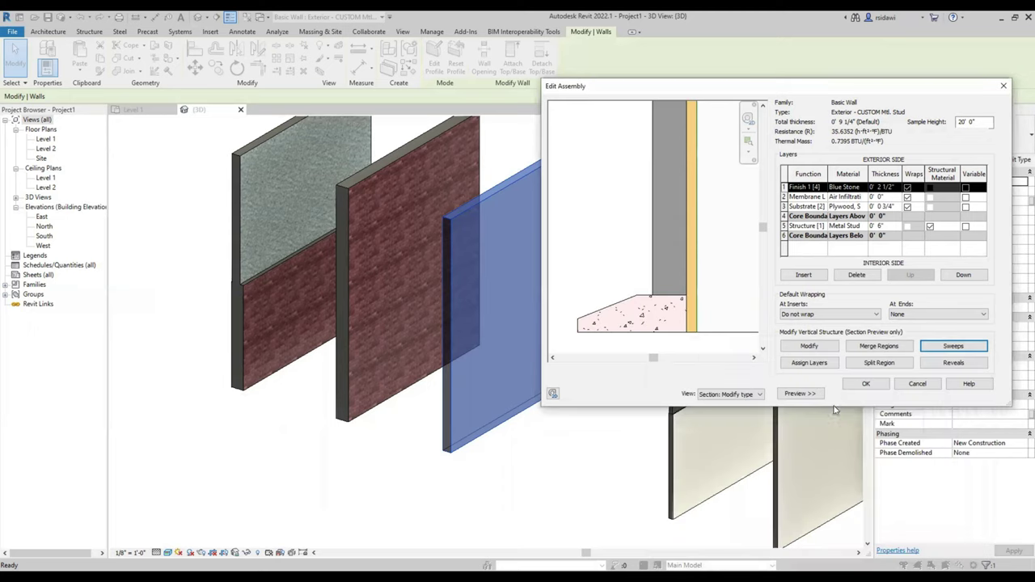
{"action": "left_click", "coordinate": [850, 383]}
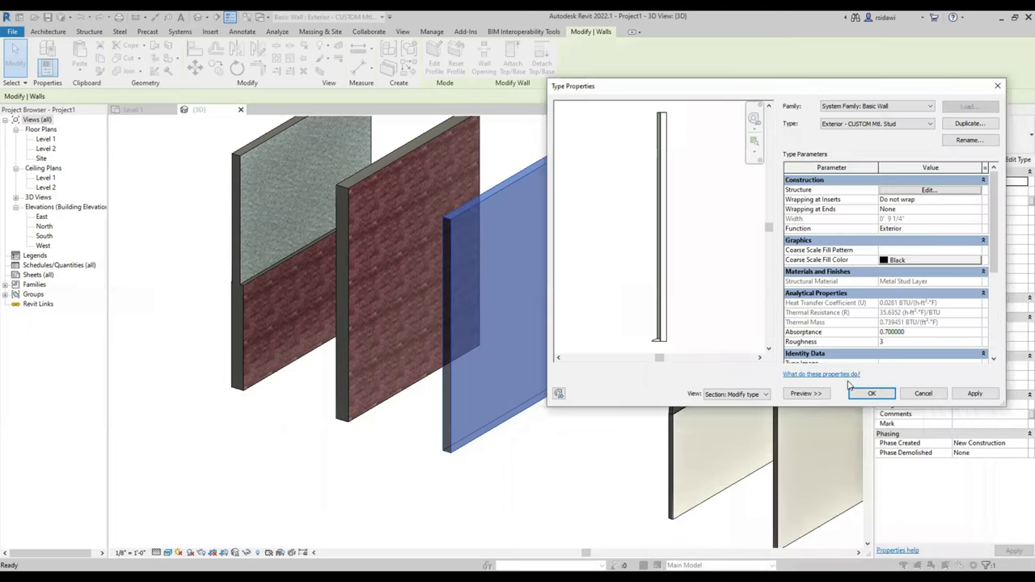
{"action": "left_click", "coordinate": [864, 394]}
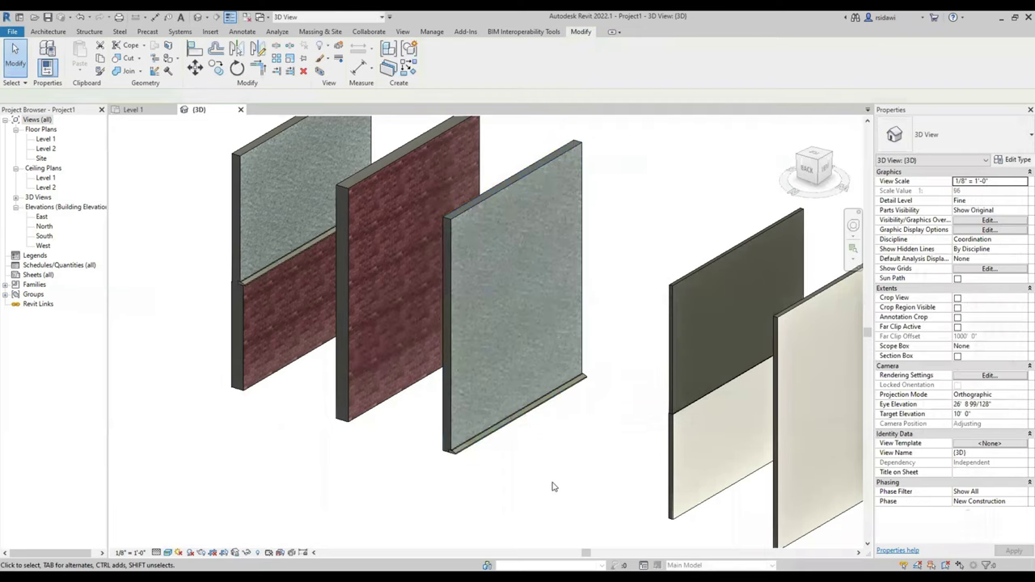
{"action": "scroll", "coordinate": [449, 459], "scroll_direction": "up", "scroll_amount": 2}
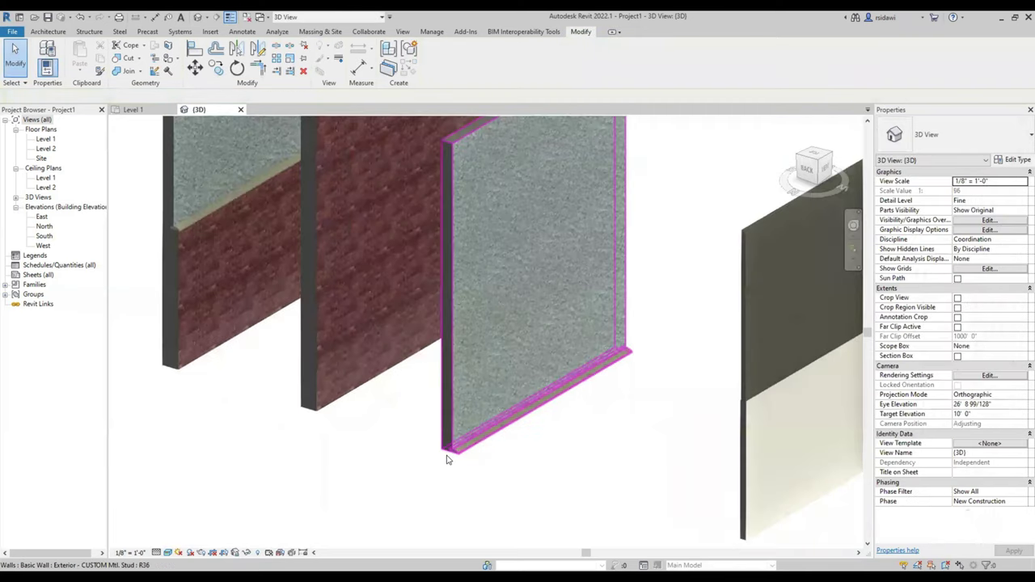
{"action": "scroll", "coordinate": [453, 453], "scroll_direction": "up", "scroll_amount": 2}
{"action": "scroll", "coordinate": [492, 397], "scroll_direction": "up", "scroll_amount": 1}
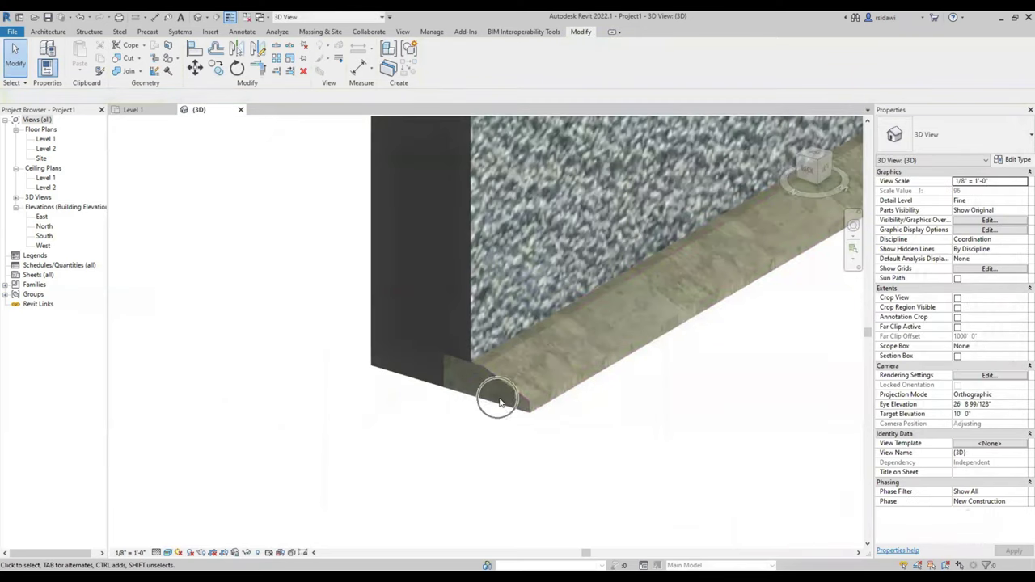
{"action": "scroll", "coordinate": [583, 429], "scroll_direction": "down", "scroll_amount": 2}
{"action": "scroll", "coordinate": [591, 446], "scroll_direction": "down", "scroll_amount": 2}
{"action": "scroll", "coordinate": [533, 443], "scroll_direction": "down", "scroll_amount": 2}
Draw a rectangular enclosure of STACKED WALL 02 walls with WA and the rectangle option.
{"action": "key", "text": "w"}
{"action": "key", "text": "a"}
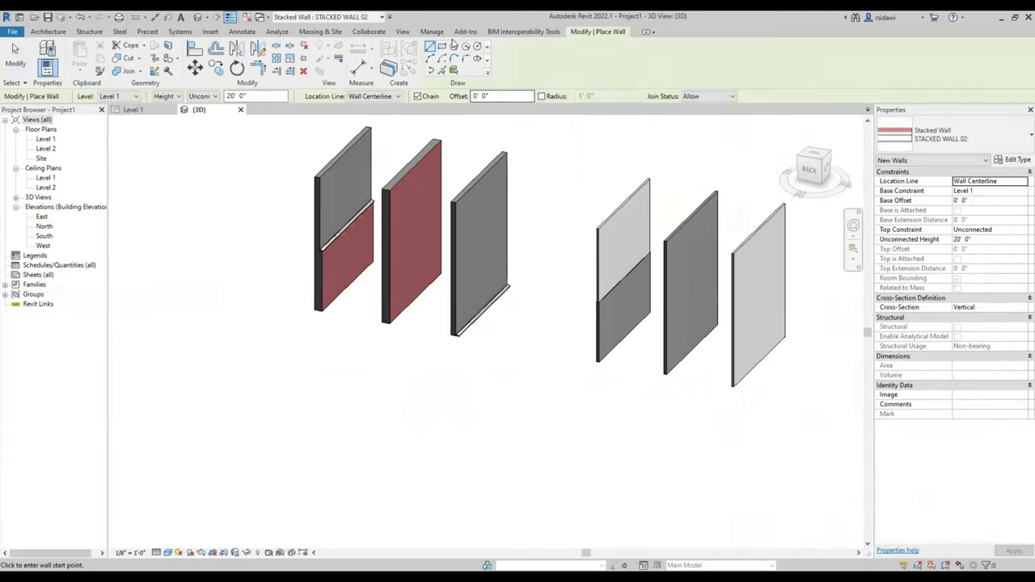
{"action": "left_click", "coordinate": [442, 46]}
{"action": "left_click", "coordinate": [331, 401]}
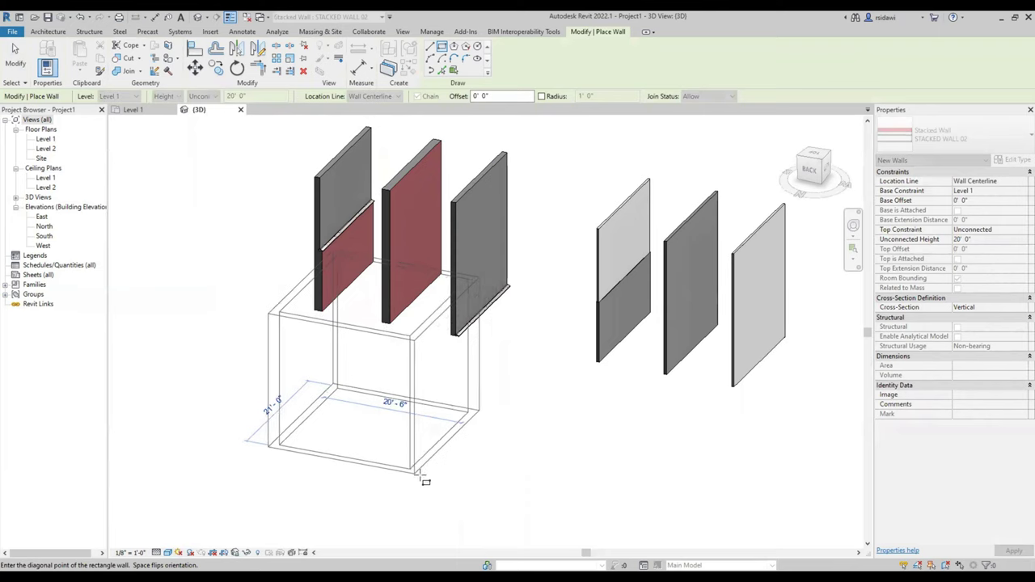
{"action": "left_click", "coordinate": [453, 485]}
{"action": "key", "text": "Escape"}
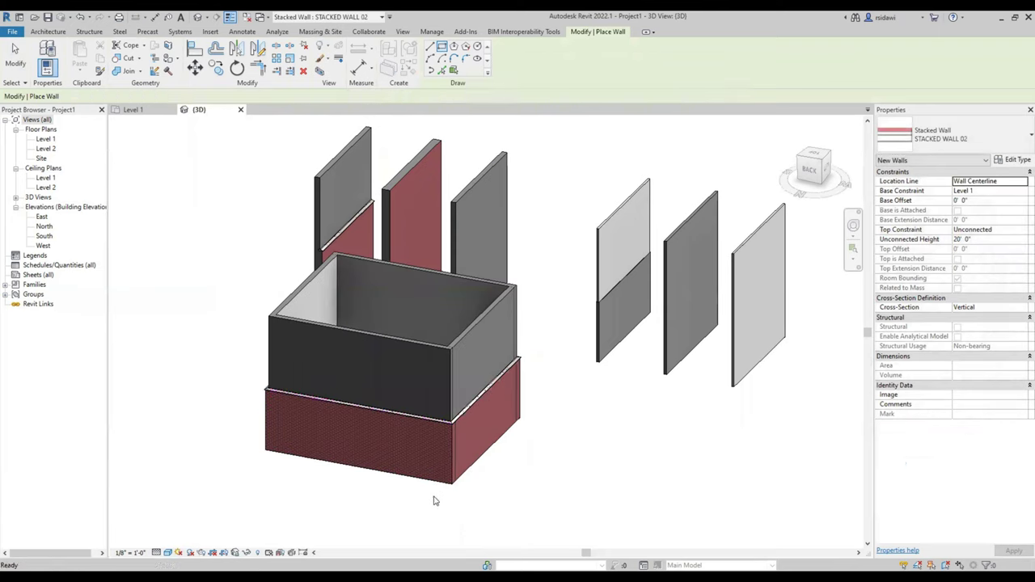
{"action": "key", "text": "Escape"}
{"action": "scroll", "coordinate": [441, 423], "scroll_direction": "up", "scroll_amount": 3}
{"action": "scroll", "coordinate": [441, 423], "scroll_direction": "up", "scroll_amount": 3}
{"action": "scroll", "coordinate": [478, 405], "scroll_direction": "up", "scroll_amount": 2}
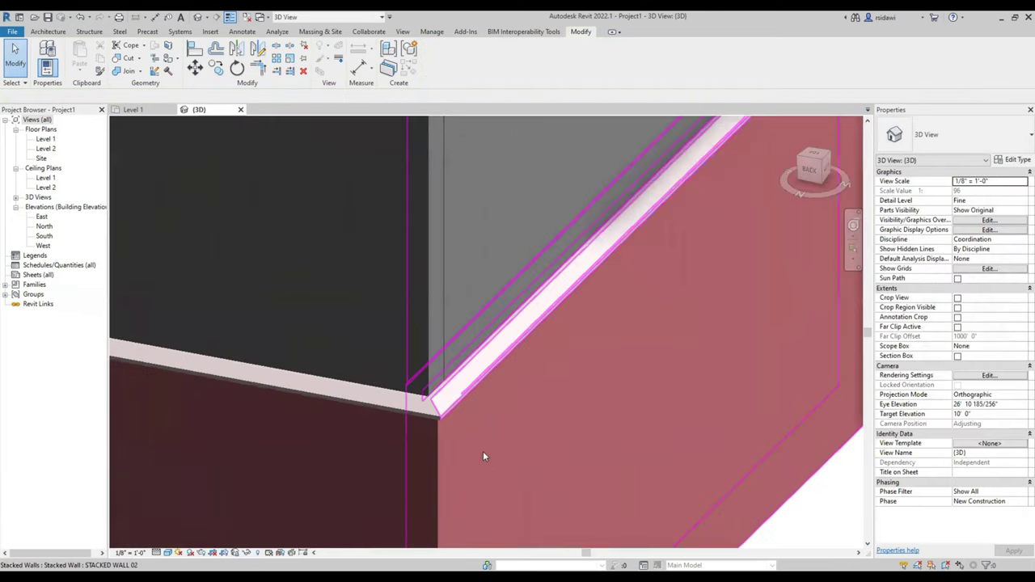
{"action": "scroll", "coordinate": [450, 455], "scroll_direction": "up", "scroll_amount": 3}
{"action": "scroll", "coordinate": [481, 432], "scroll_direction": "up", "scroll_amount": 2}
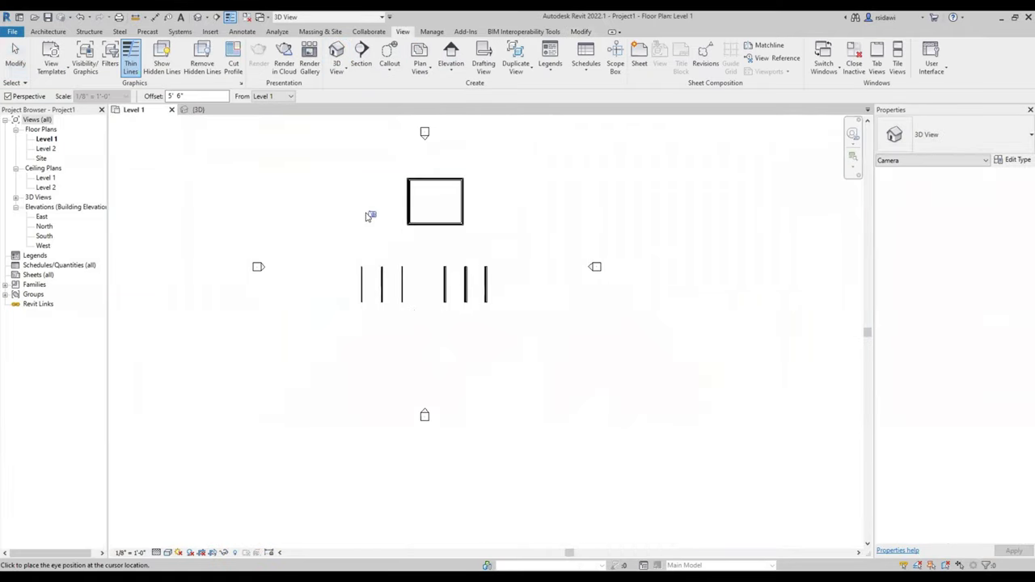
Place a camera up-left of the box aimed across it to create 3D View 1.
{"action": "left_click", "coordinate": [307, 133]}
{"action": "left_click", "coordinate": [506, 341]}
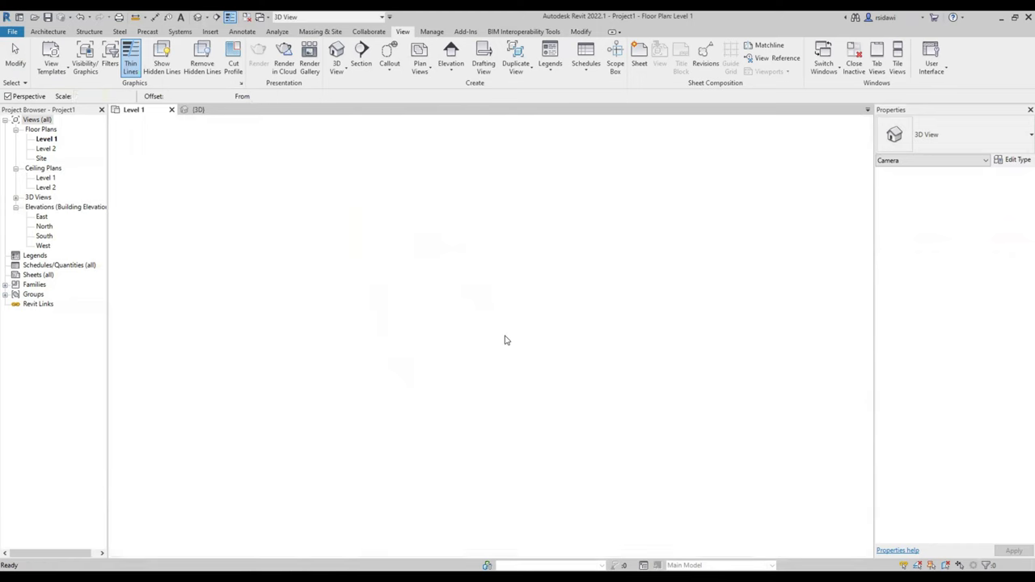
{"action": "scroll", "coordinate": [527, 351], "scroll_direction": "down", "scroll_amount": 3}
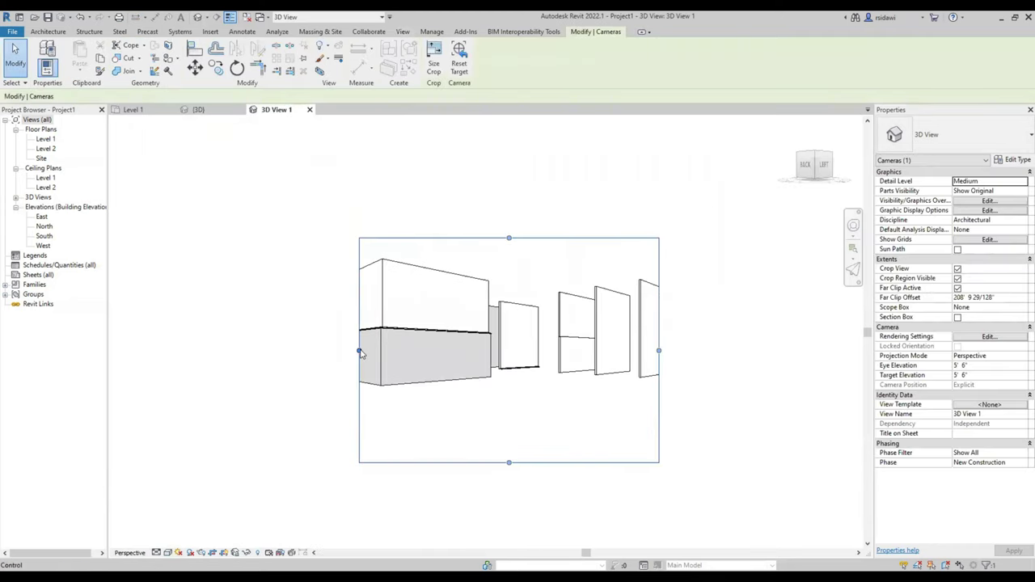
Drag the camera's crop frame outward on all sides to show the whole model.
{"action": "left_click_drag", "start_coordinate": [359, 351], "coordinate": [268, 350]}
{"action": "left_click_drag", "start_coordinate": [659, 351], "coordinate": [731, 352]}
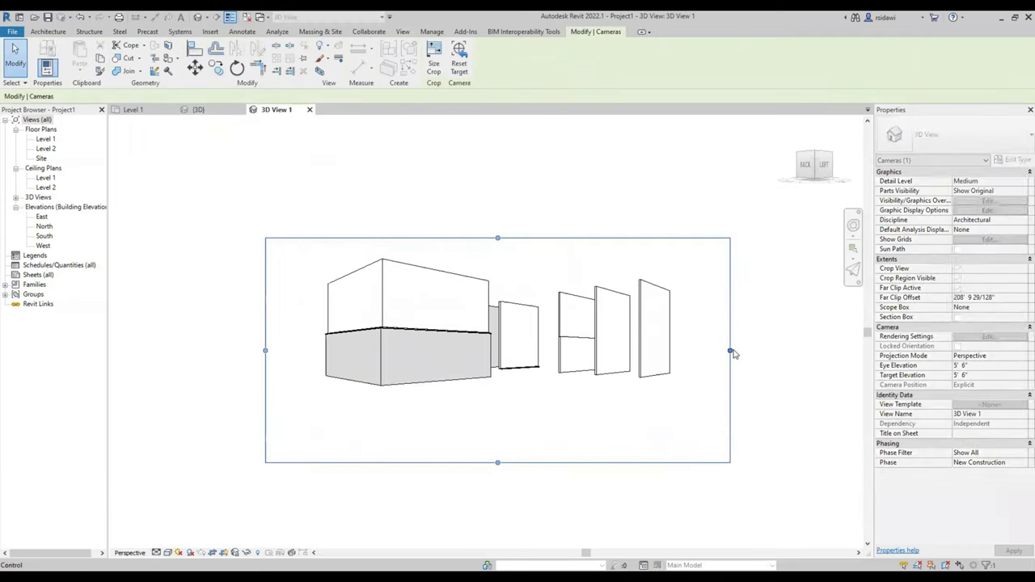
{"action": "middle_click_drag", "start_coordinate": [505, 324], "coordinate": [504, 412], "text": "shift"}
{"action": "scroll", "coordinate": [454, 358], "scroll_direction": "up", "scroll_amount": 1}
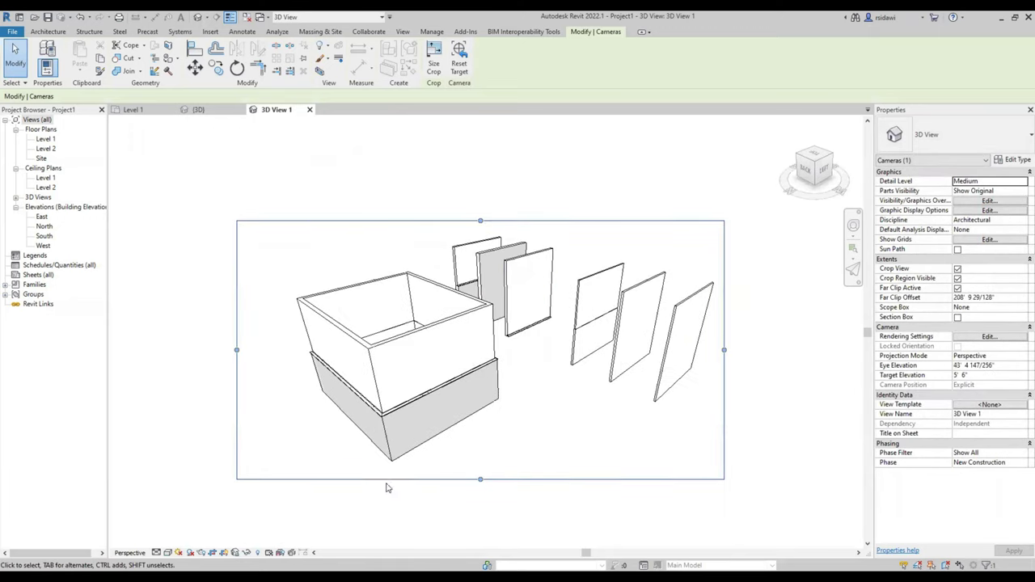
{"action": "left_click_drag", "start_coordinate": [480, 220], "coordinate": [480, 179]}
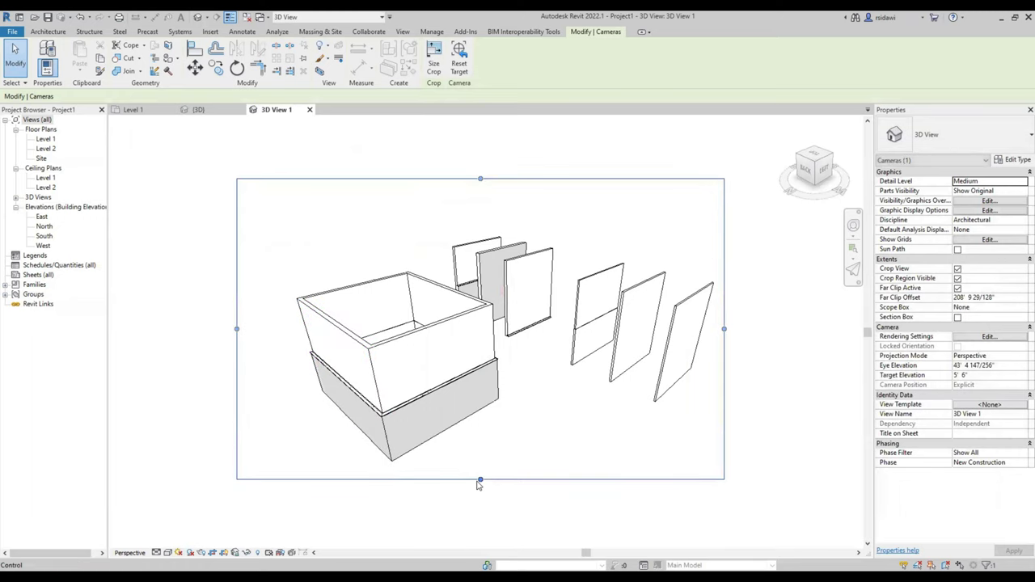
{"action": "left_click_drag", "start_coordinate": [480, 479], "coordinate": [480, 534]}
{"action": "left_click_drag", "start_coordinate": [725, 357], "coordinate": [787, 356]}
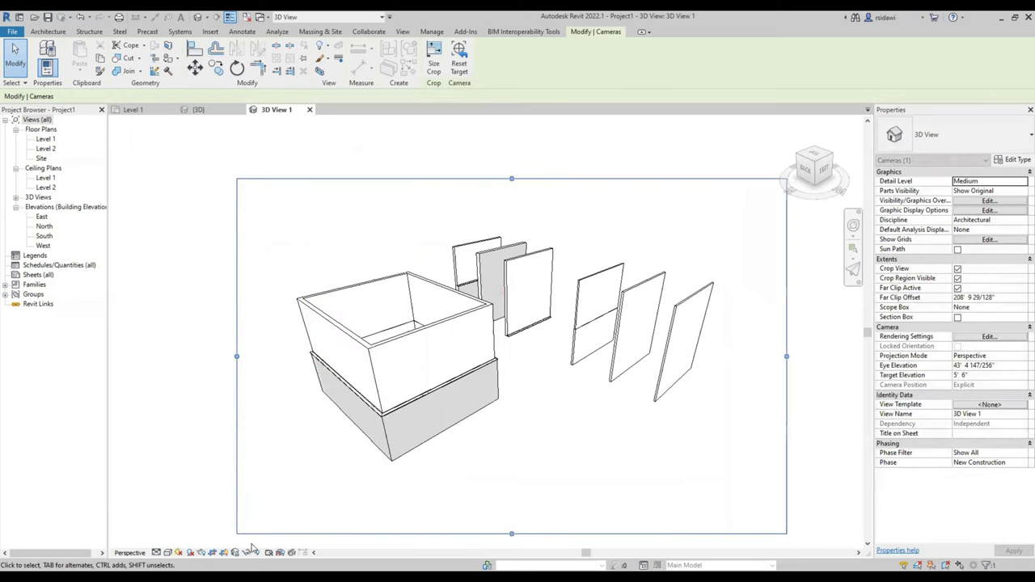
Set the visual style to Shaded, turn shadows on and hide the crop region.
{"action": "left_click", "coordinate": [157, 552]}
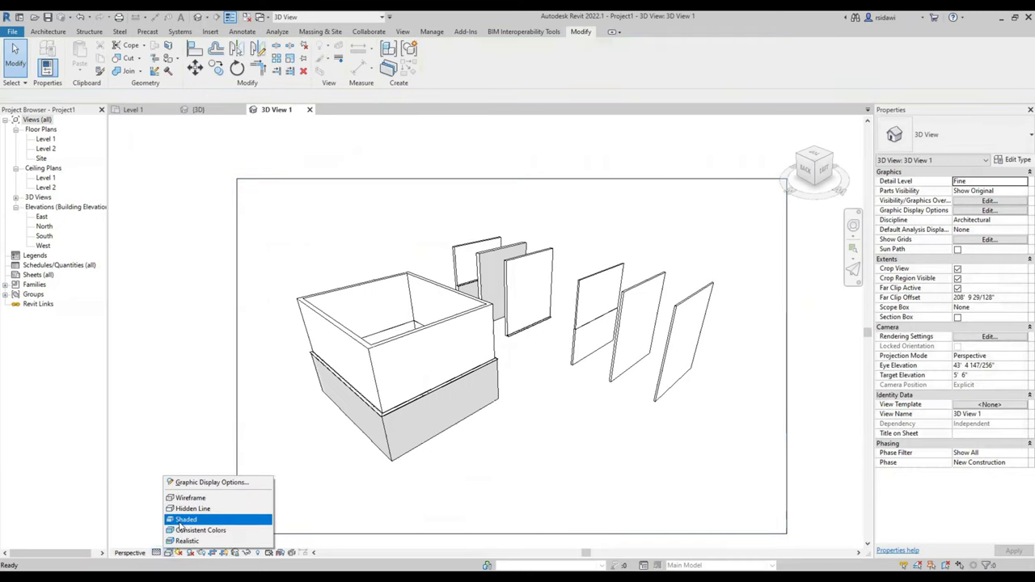
{"action": "left_click", "coordinate": [183, 520]}
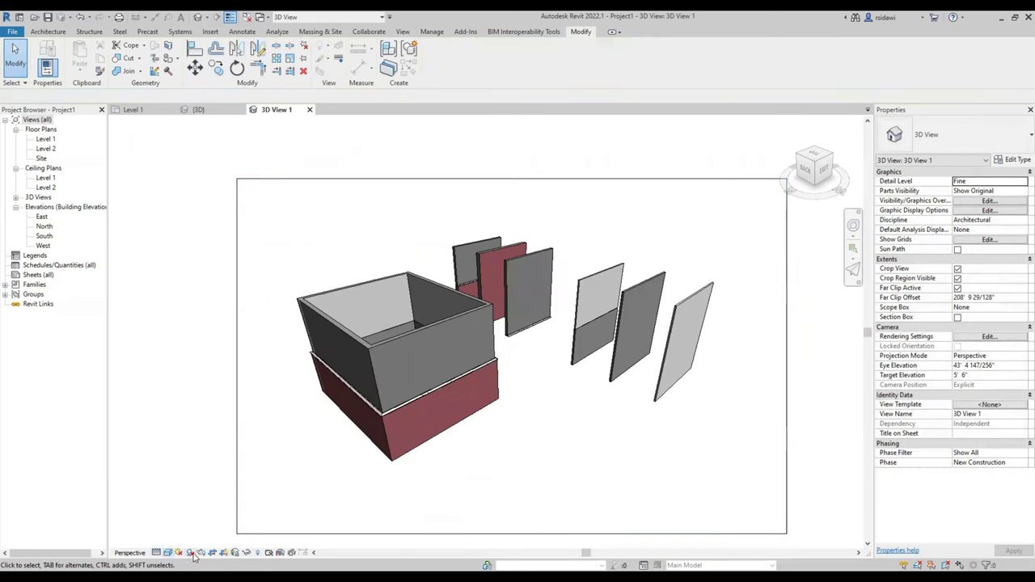
{"action": "left_click", "coordinate": [167, 553]}
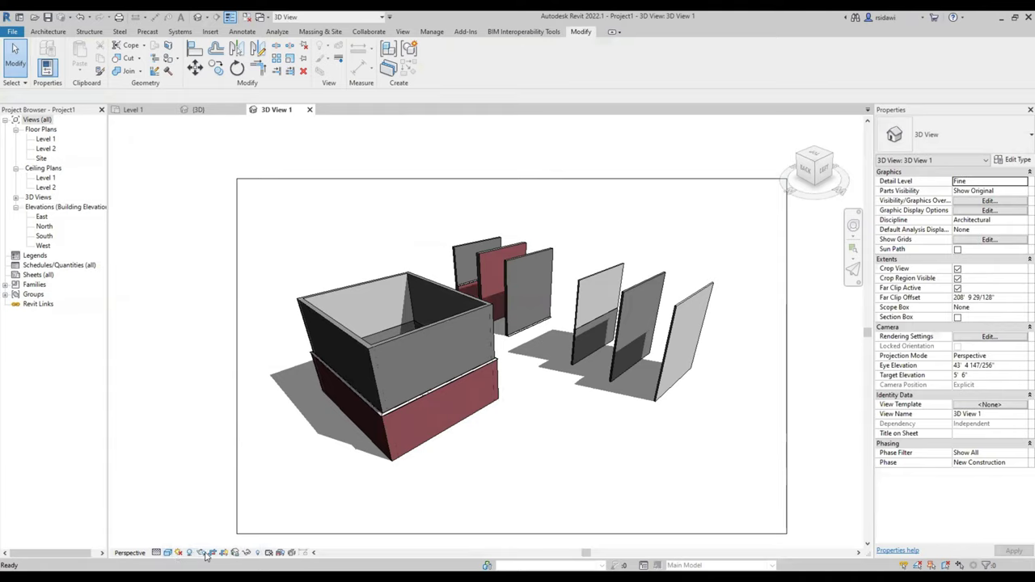
{"action": "left_click", "coordinate": [212, 554]}
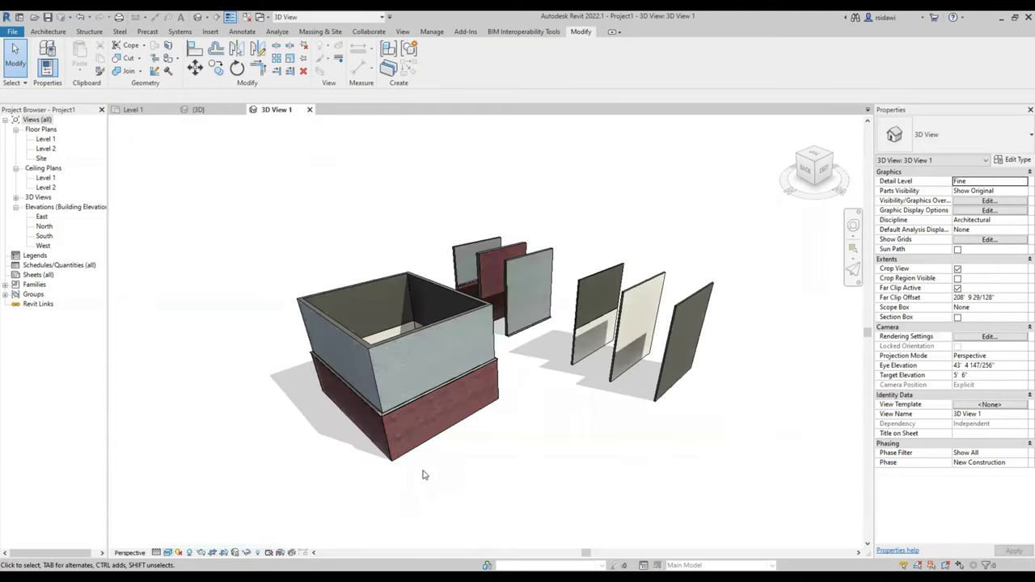
Zoom, orbit and pan to inspect the stacked wall enclosure and sample walls.
{"action": "scroll", "coordinate": [368, 478], "scroll_direction": "up", "scroll_amount": 3}
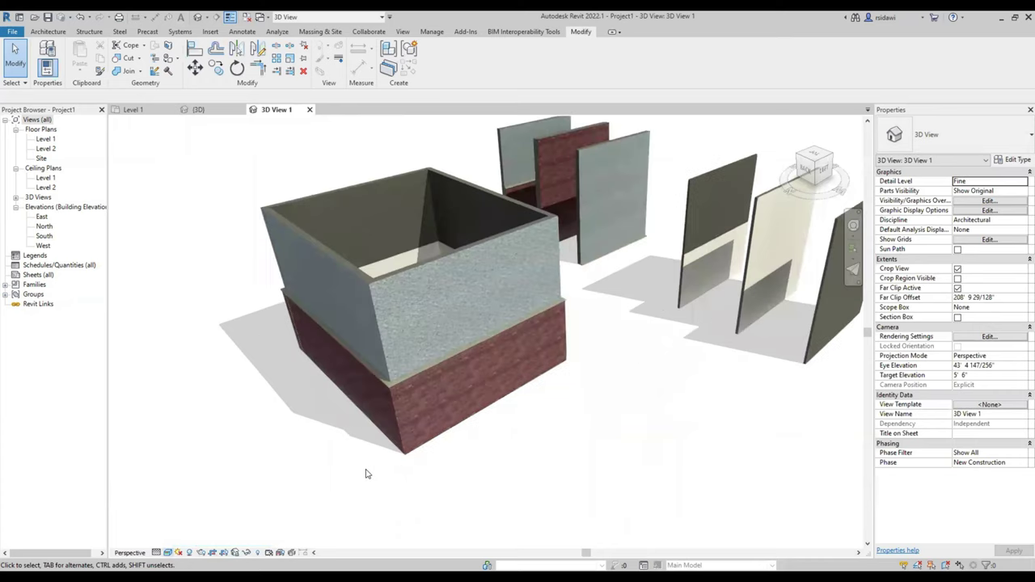
{"action": "scroll", "coordinate": [347, 439], "scroll_direction": "up", "scroll_amount": 4}
{"action": "scroll", "coordinate": [348, 364], "scroll_direction": "up", "scroll_amount": 2}
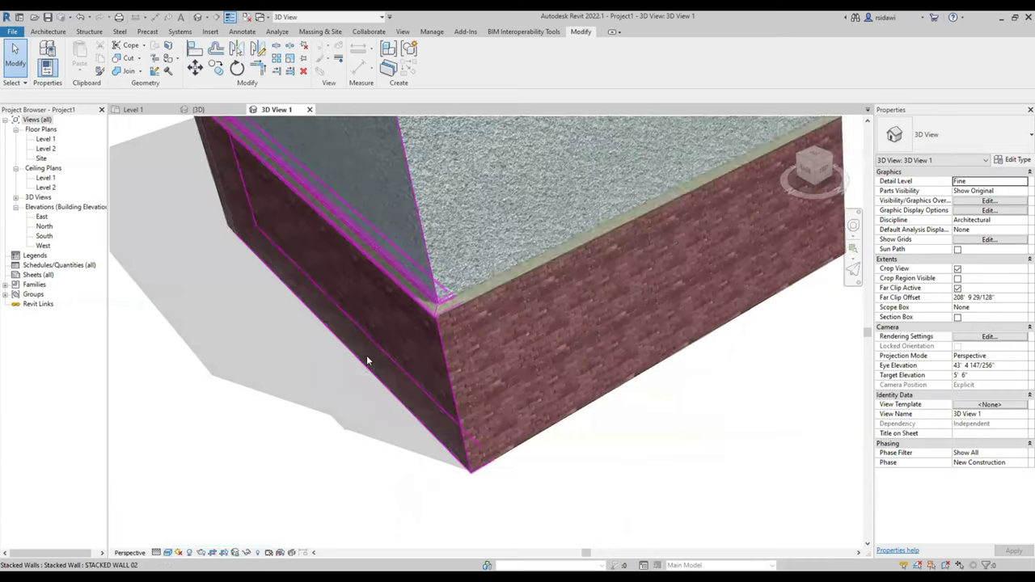
{"action": "scroll", "coordinate": [396, 328], "scroll_direction": "up", "scroll_amount": 2}
{"action": "scroll", "coordinate": [415, 317], "scroll_direction": "up", "scroll_amount": 1}
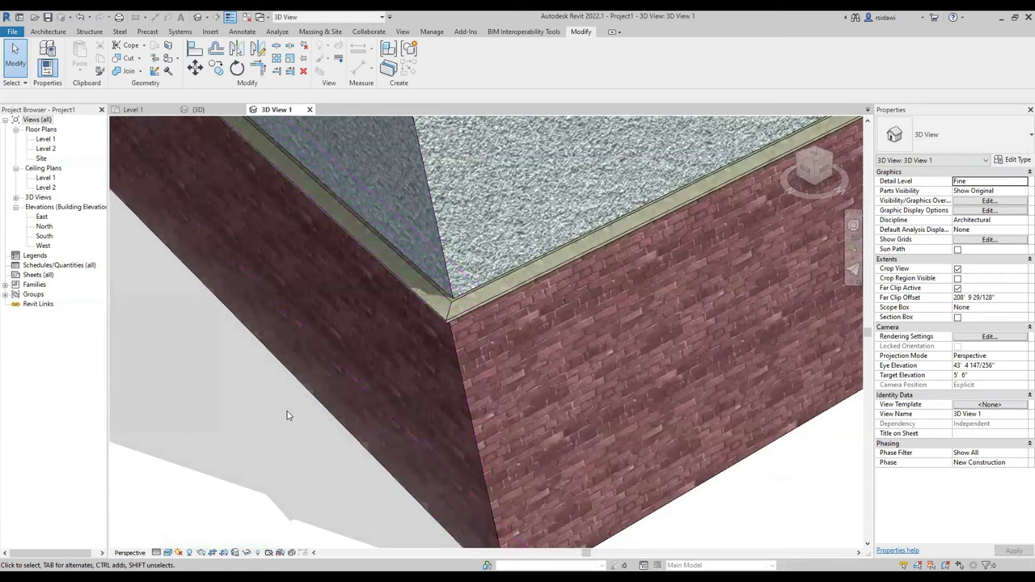
{"action": "left_click", "coordinate": [456, 318]}
{"action": "scroll", "coordinate": [312, 410], "scroll_direction": "down", "scroll_amount": 2}
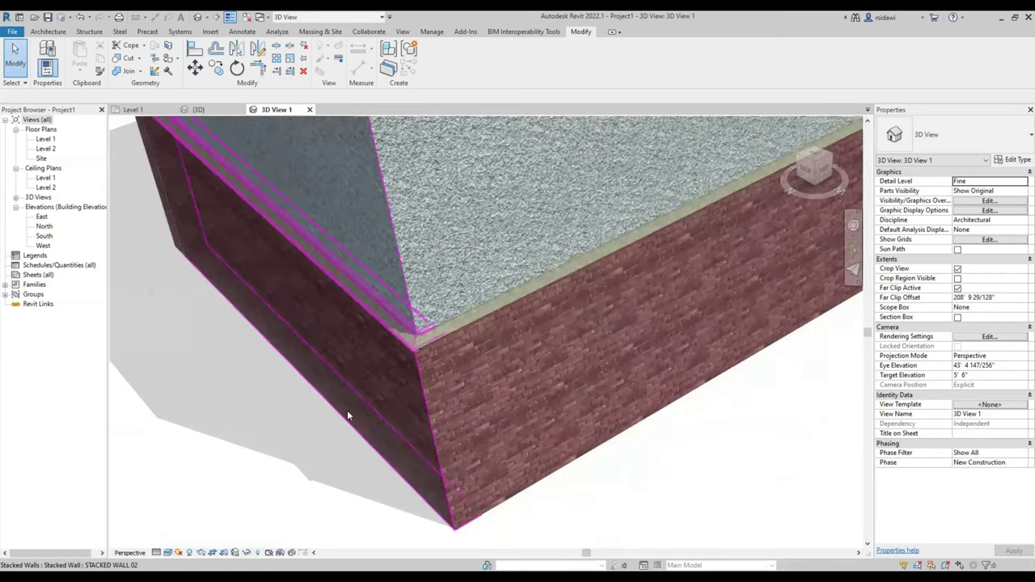
{"action": "scroll", "coordinate": [347, 410], "scroll_direction": "down", "scroll_amount": 2}
{"action": "scroll", "coordinate": [301, 448], "scroll_direction": "down", "scroll_amount": 3}
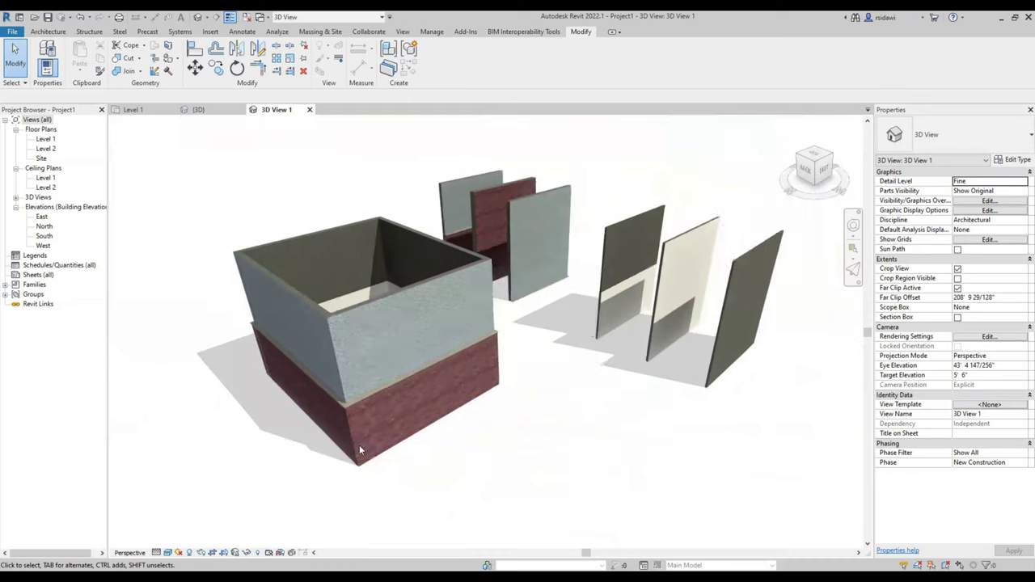
{"action": "scroll", "coordinate": [359, 445], "scroll_direction": "down", "scroll_amount": 1}
{"action": "middle_click_drag", "start_coordinate": [476, 426], "coordinate": [468, 441], "text": "shift"}
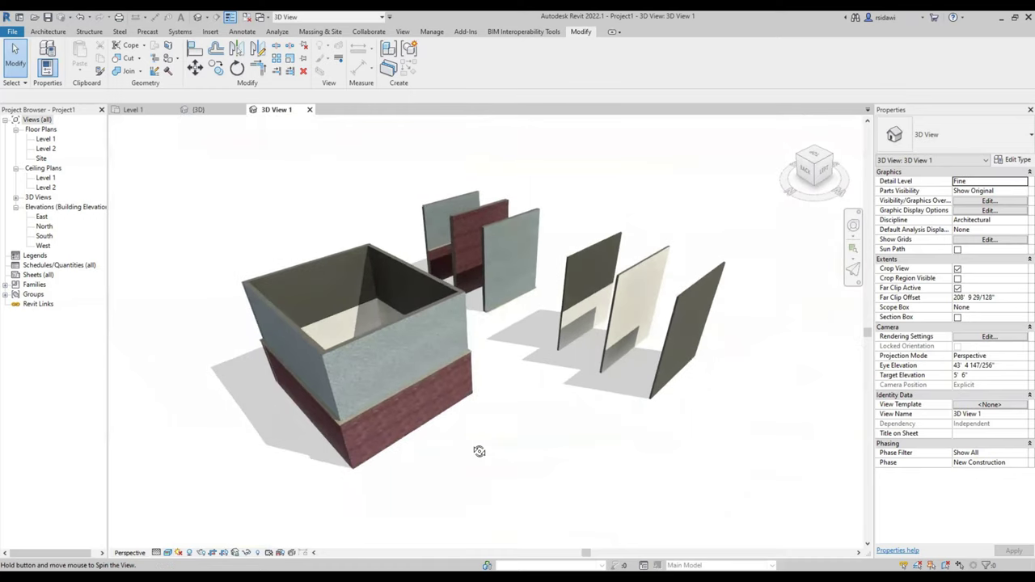
{"action": "scroll", "coordinate": [280, 389], "scroll_direction": "up", "scroll_amount": 2}
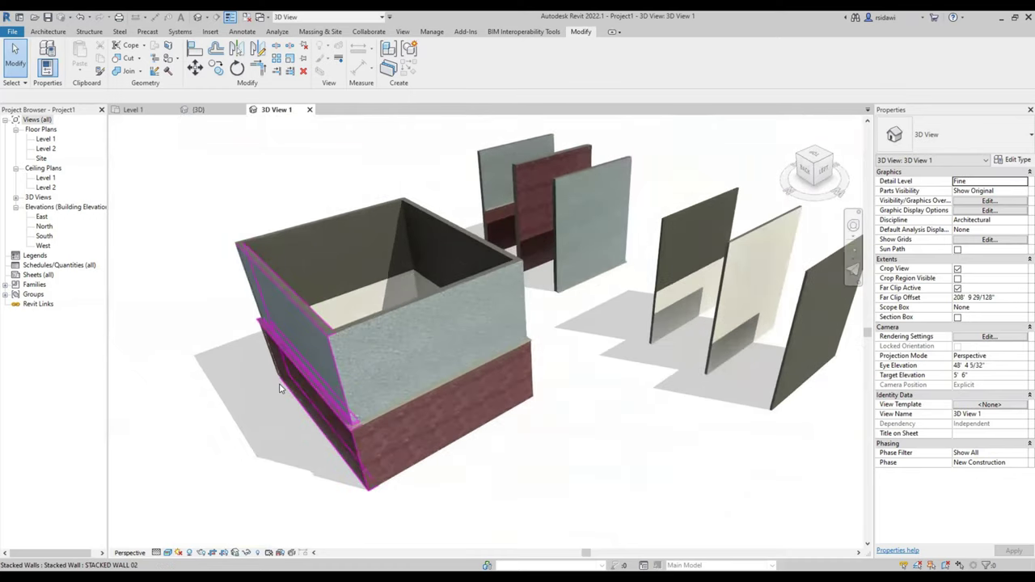
{"action": "scroll", "coordinate": [385, 400], "scroll_direction": "down", "scroll_amount": 1}
{"action": "scroll", "coordinate": [446, 392], "scroll_direction": "up", "scroll_amount": 1}
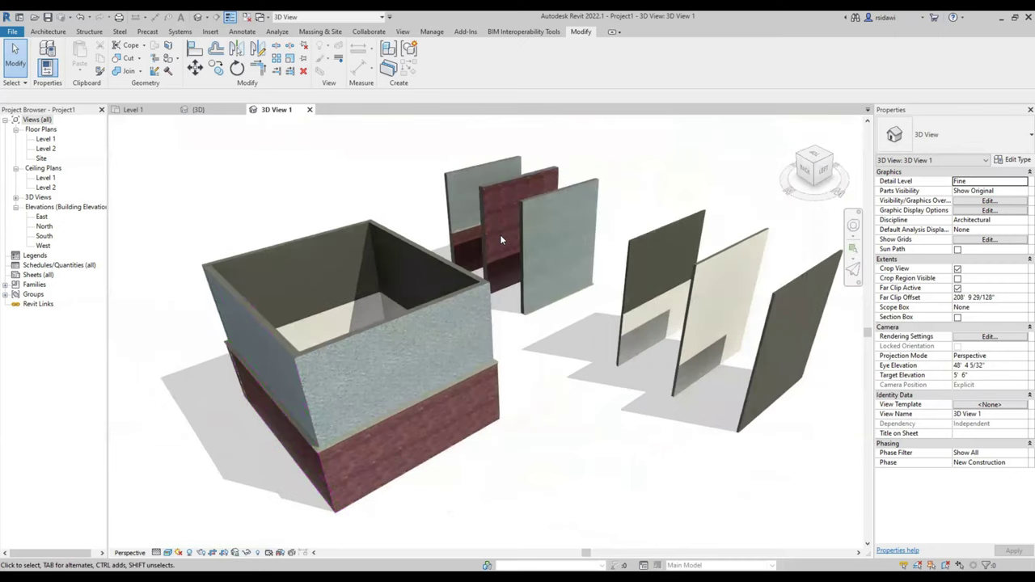
{"action": "middle_click_drag", "start_coordinate": [509, 274], "coordinate": [463, 277]}
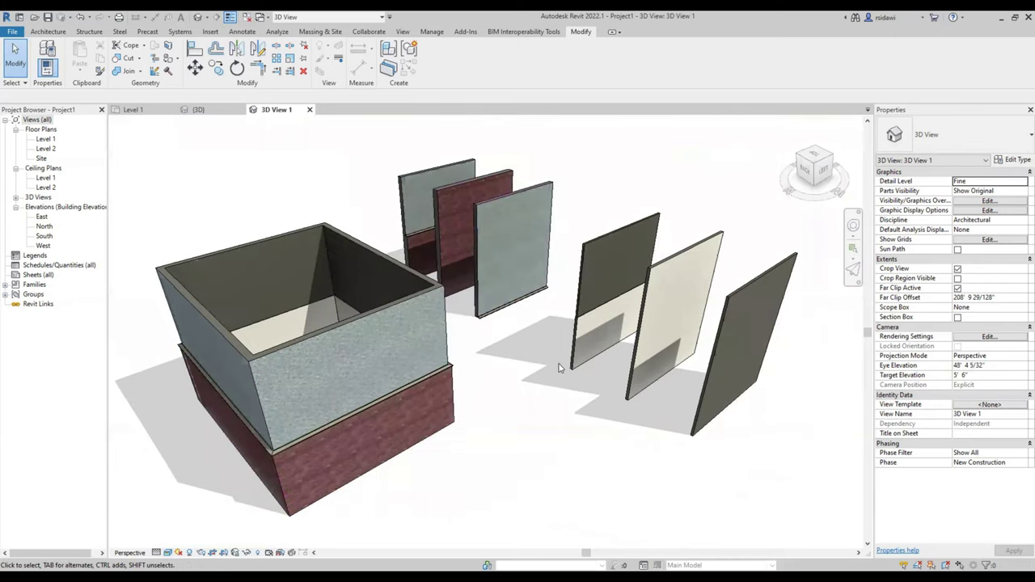
{"action": "middle_click_drag", "start_coordinate": [554, 379], "coordinate": [524, 395]}
{"action": "middle_click_drag", "start_coordinate": [517, 394], "coordinate": [509, 388]}
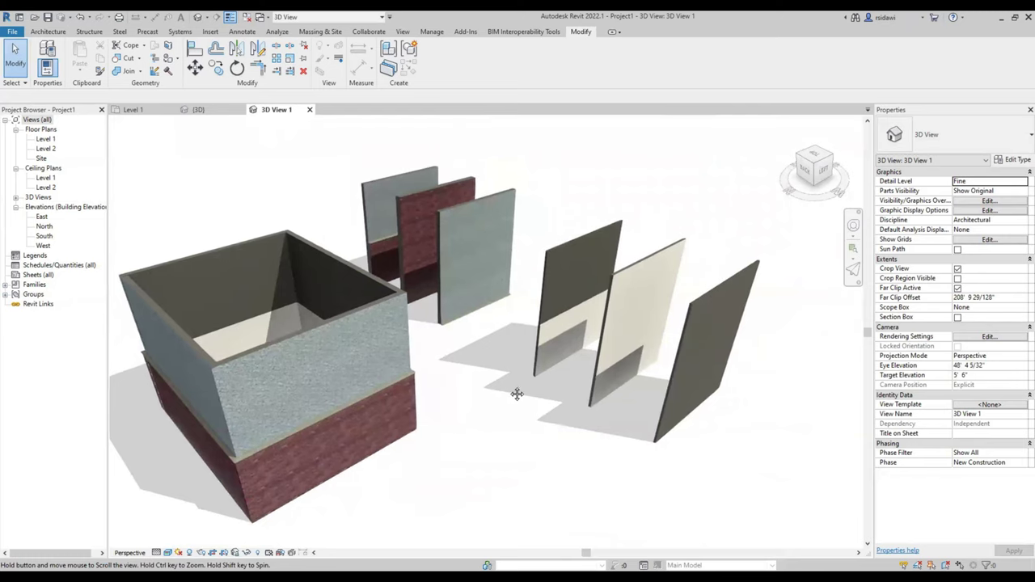